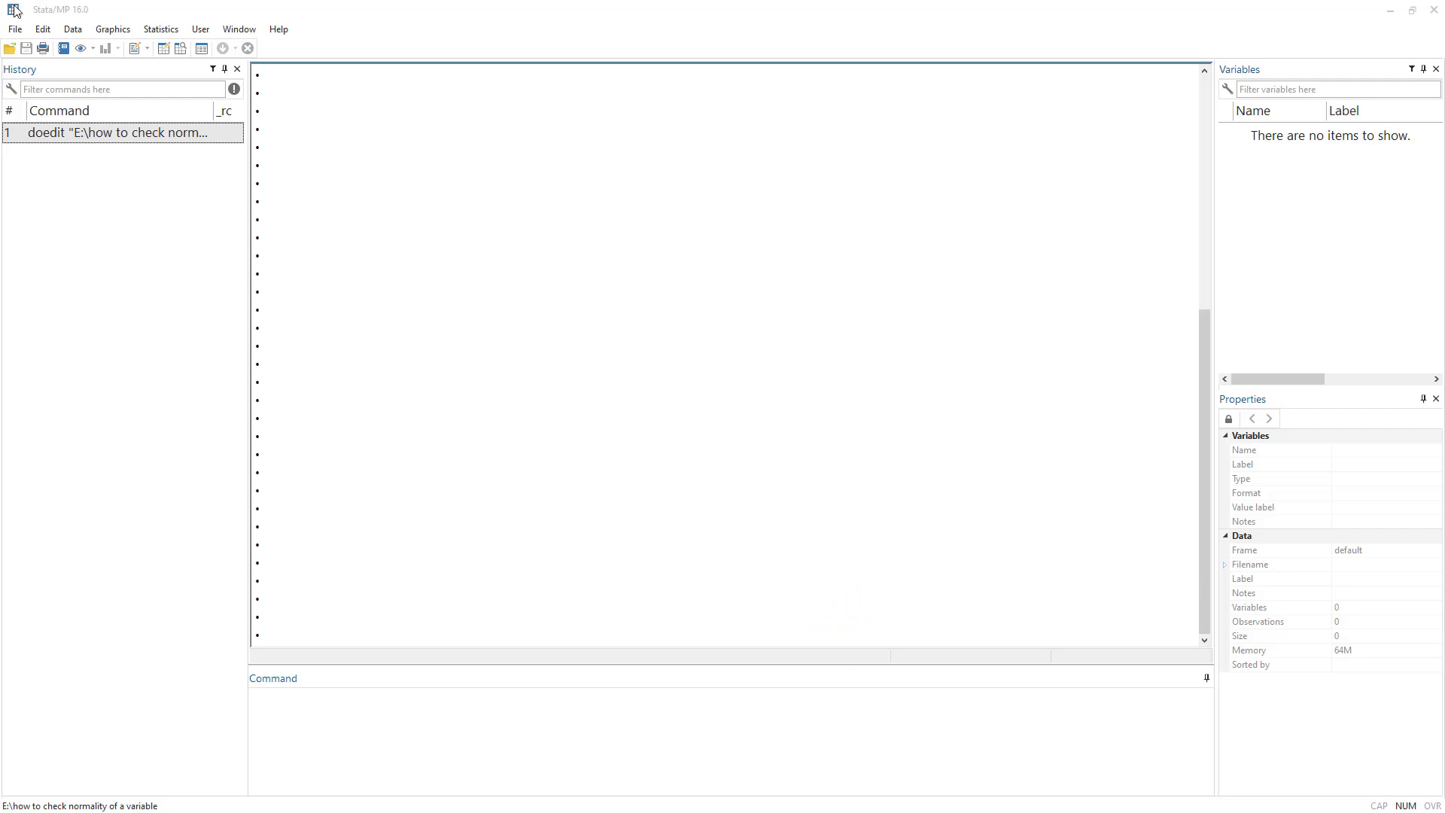
# - Load the nlsw88.dta example dataset installed with Stata and close the example datasets viewer
pyautogui.click(15, 29)
pyautogui.click(76, 246)
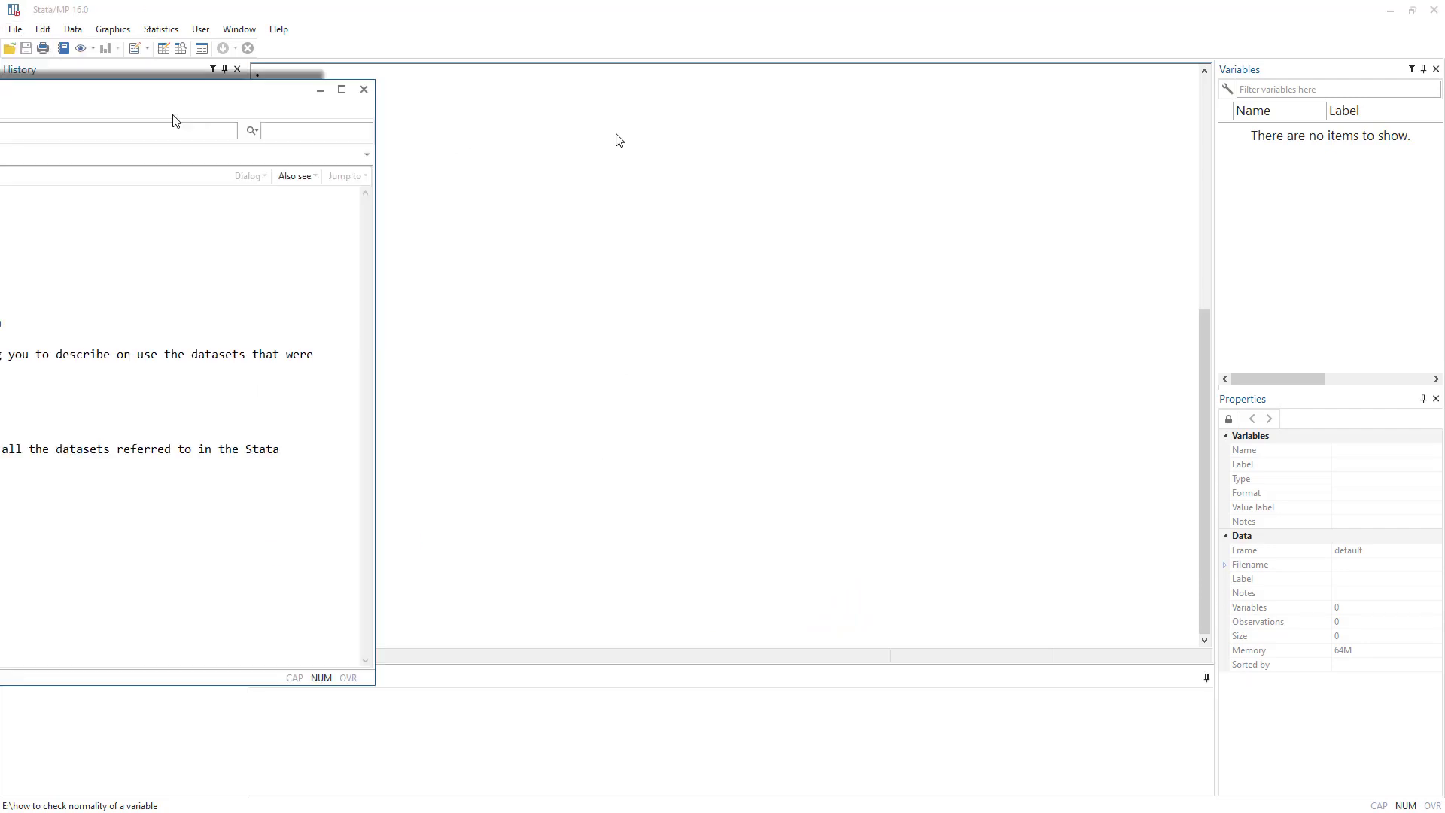
pyautogui.click(611, 272)
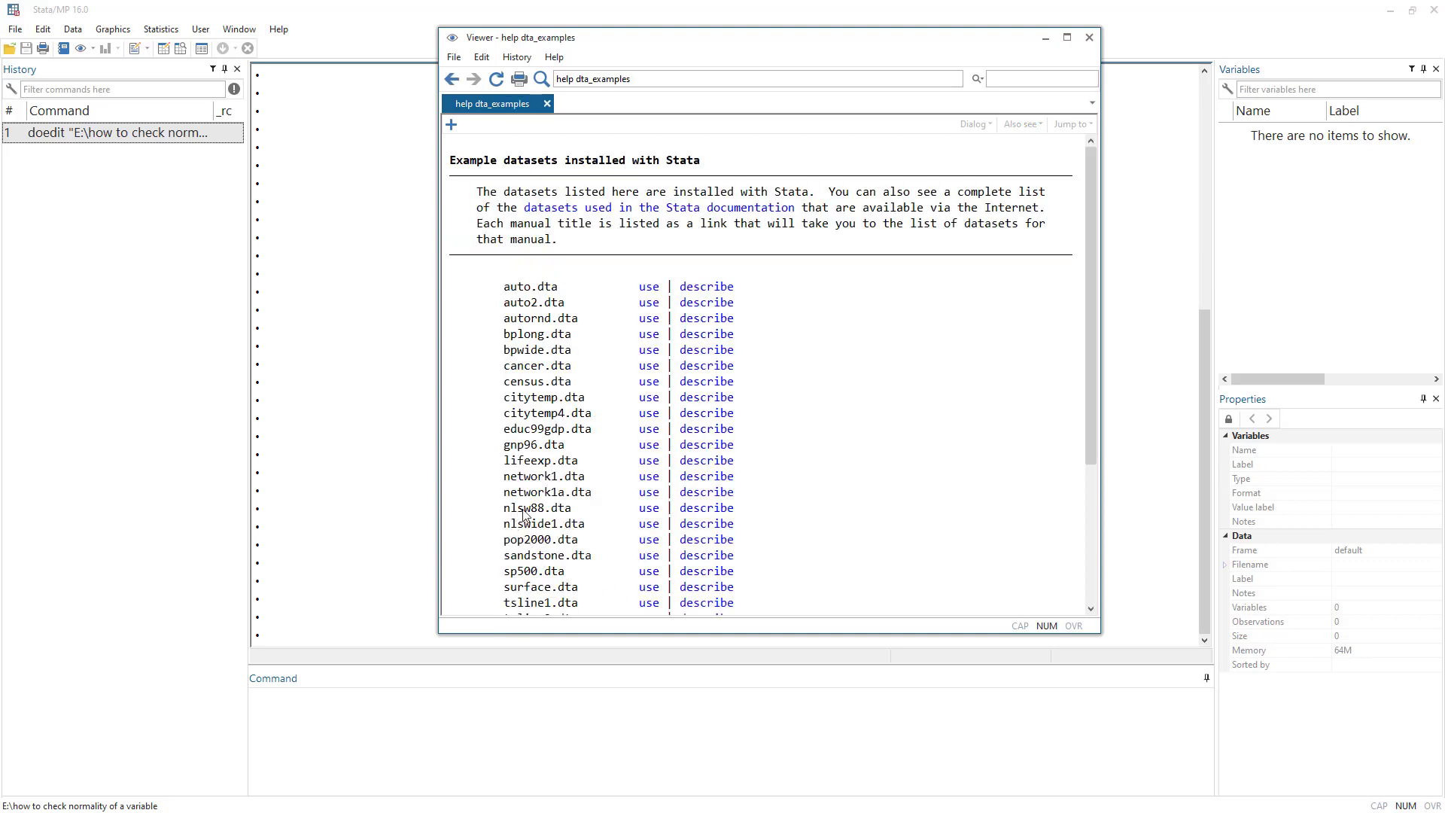
pyautogui.click(651, 513)
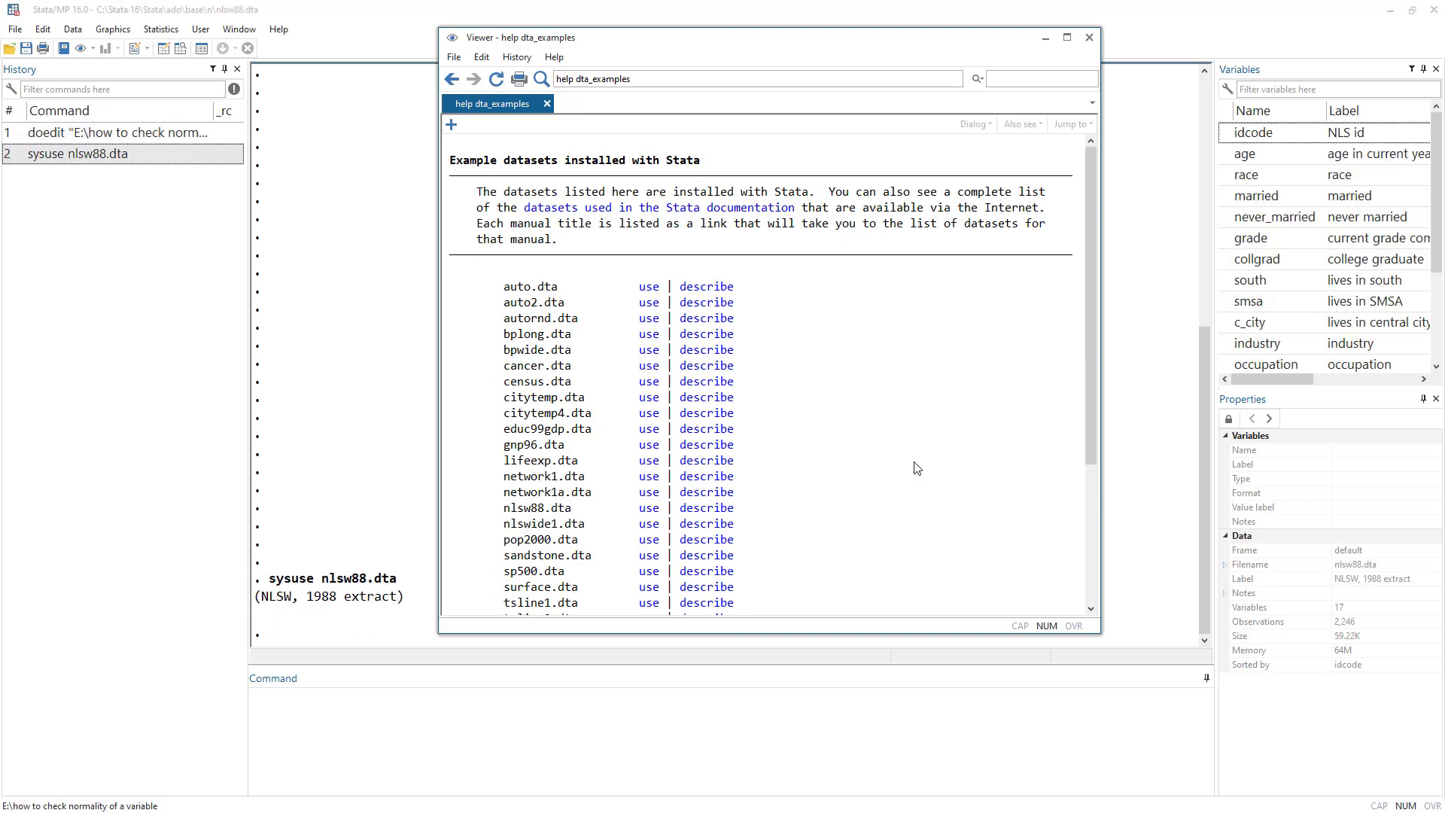
pyautogui.click(1089, 38)
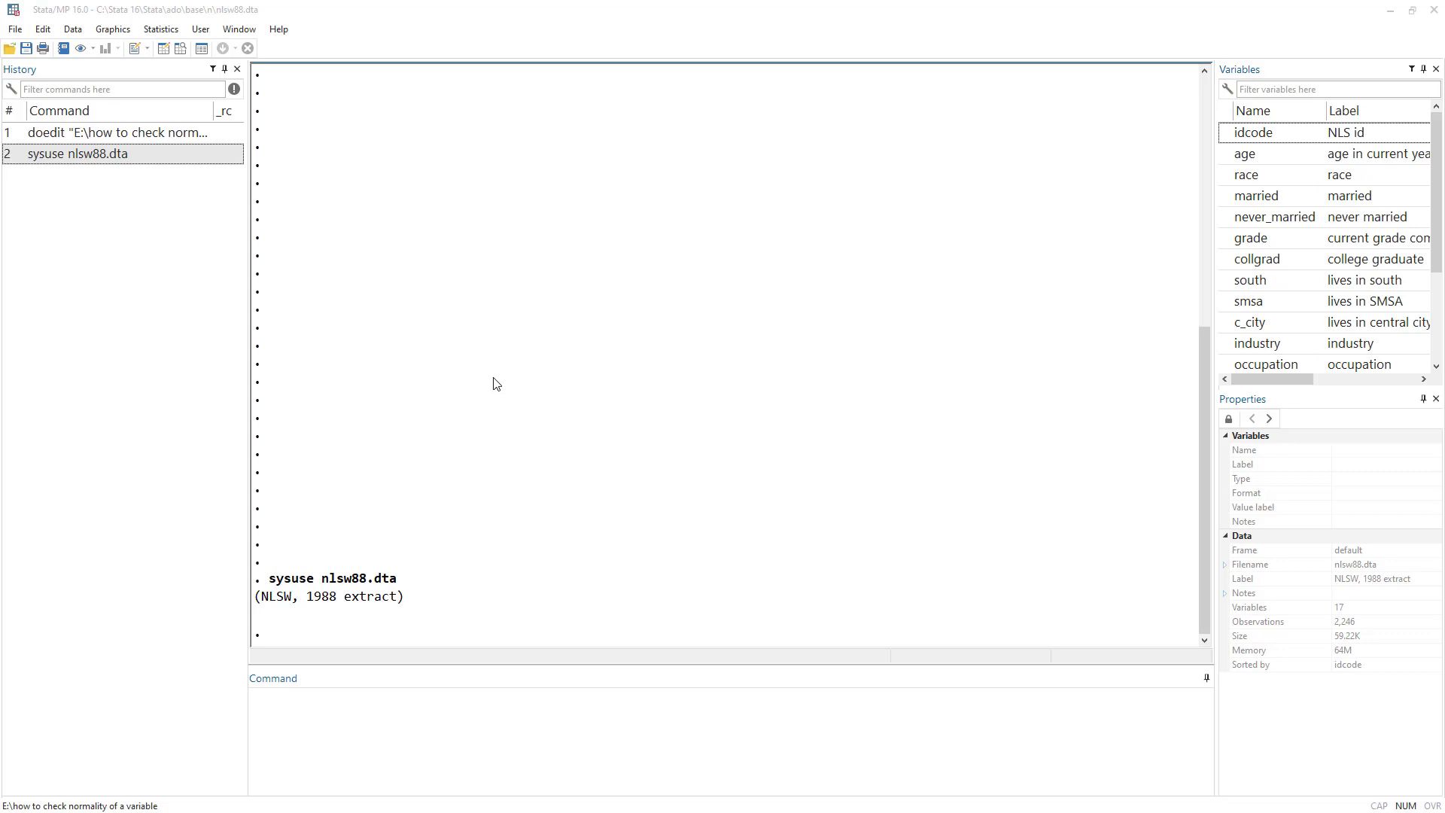
# - Set up a histogram of the continuous variable wage with frequency on the Y axis
pyautogui.click(160, 30)
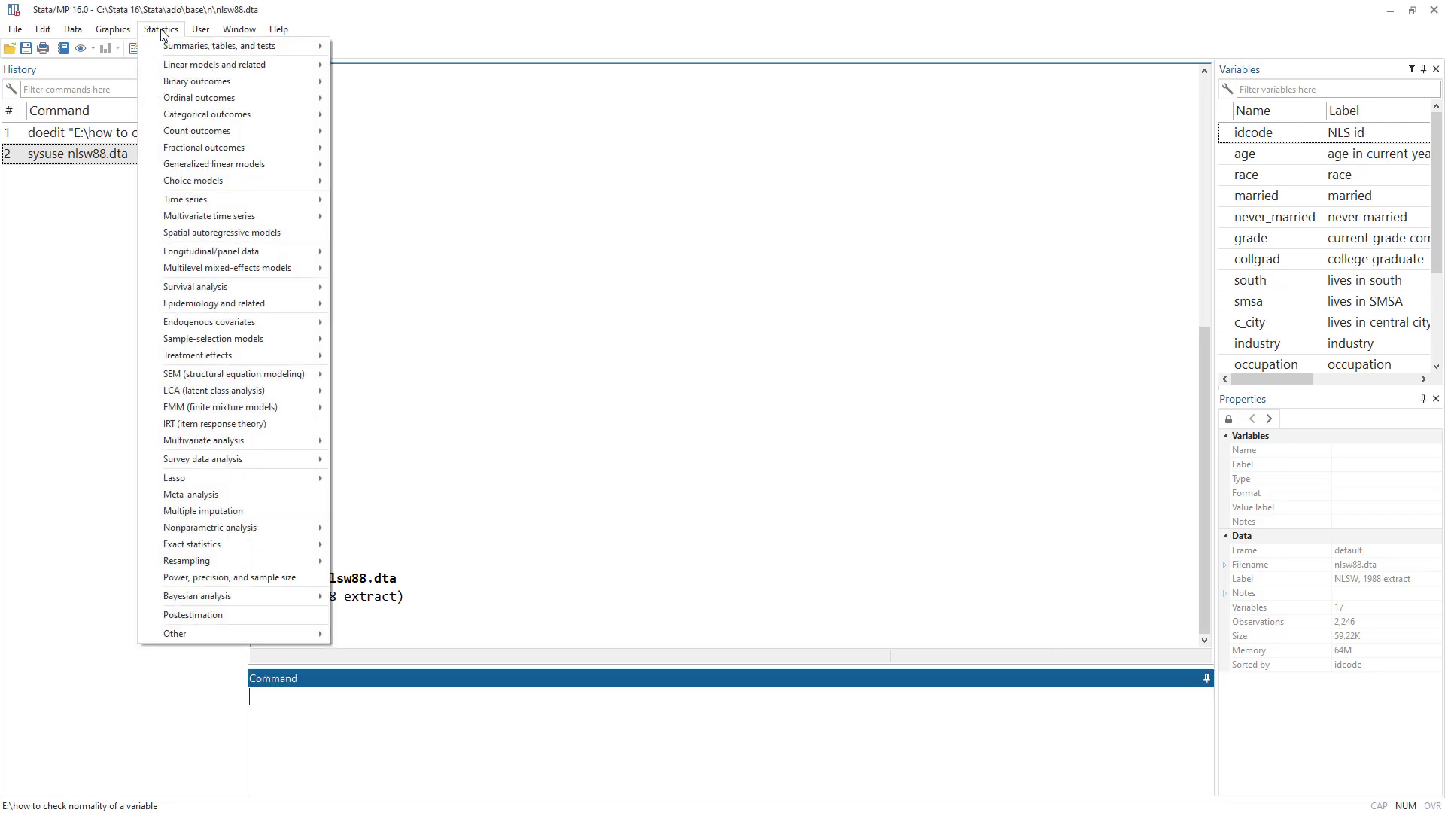
pyautogui.moveTo(121, 32)
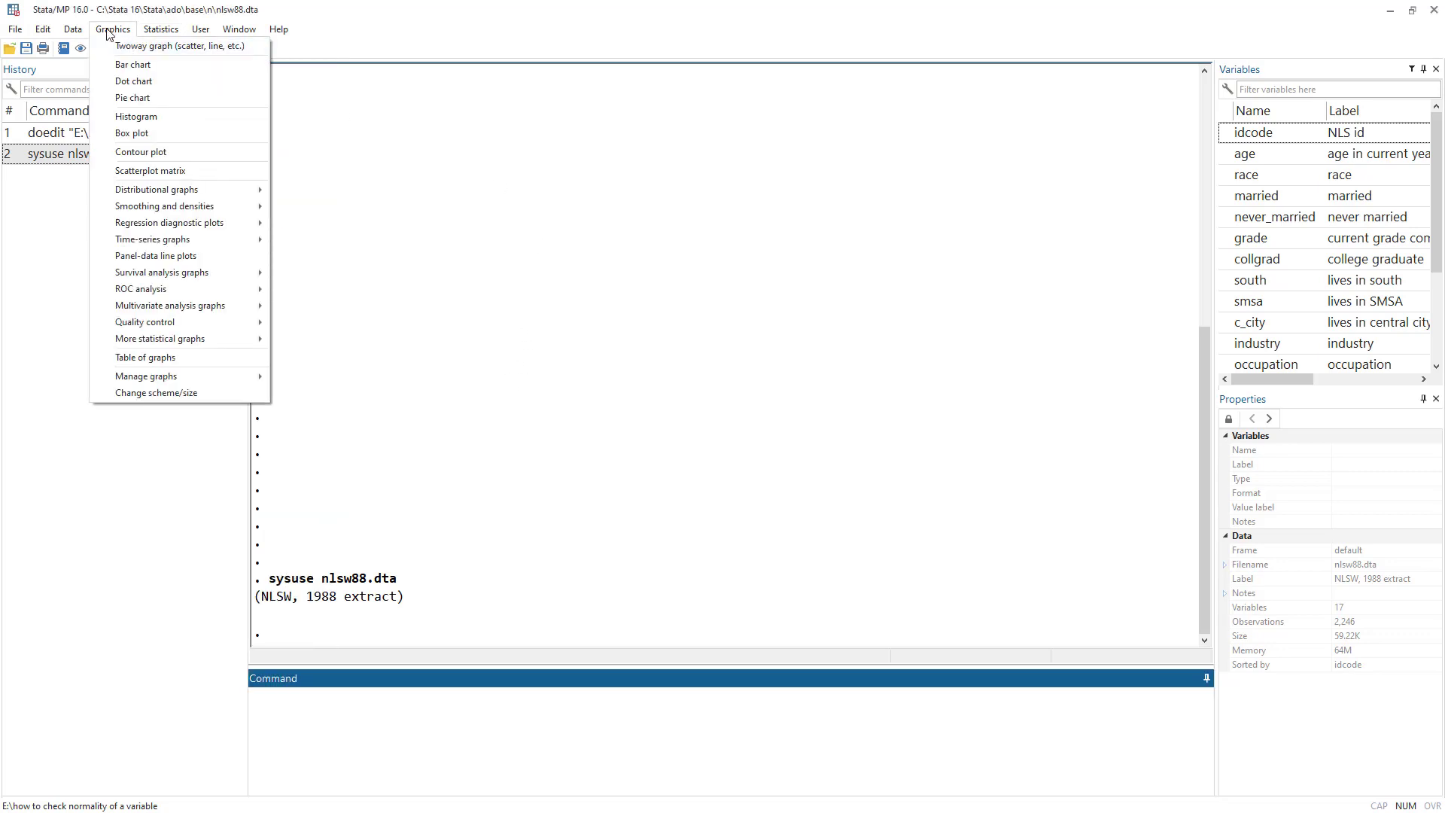
pyautogui.click(134, 118)
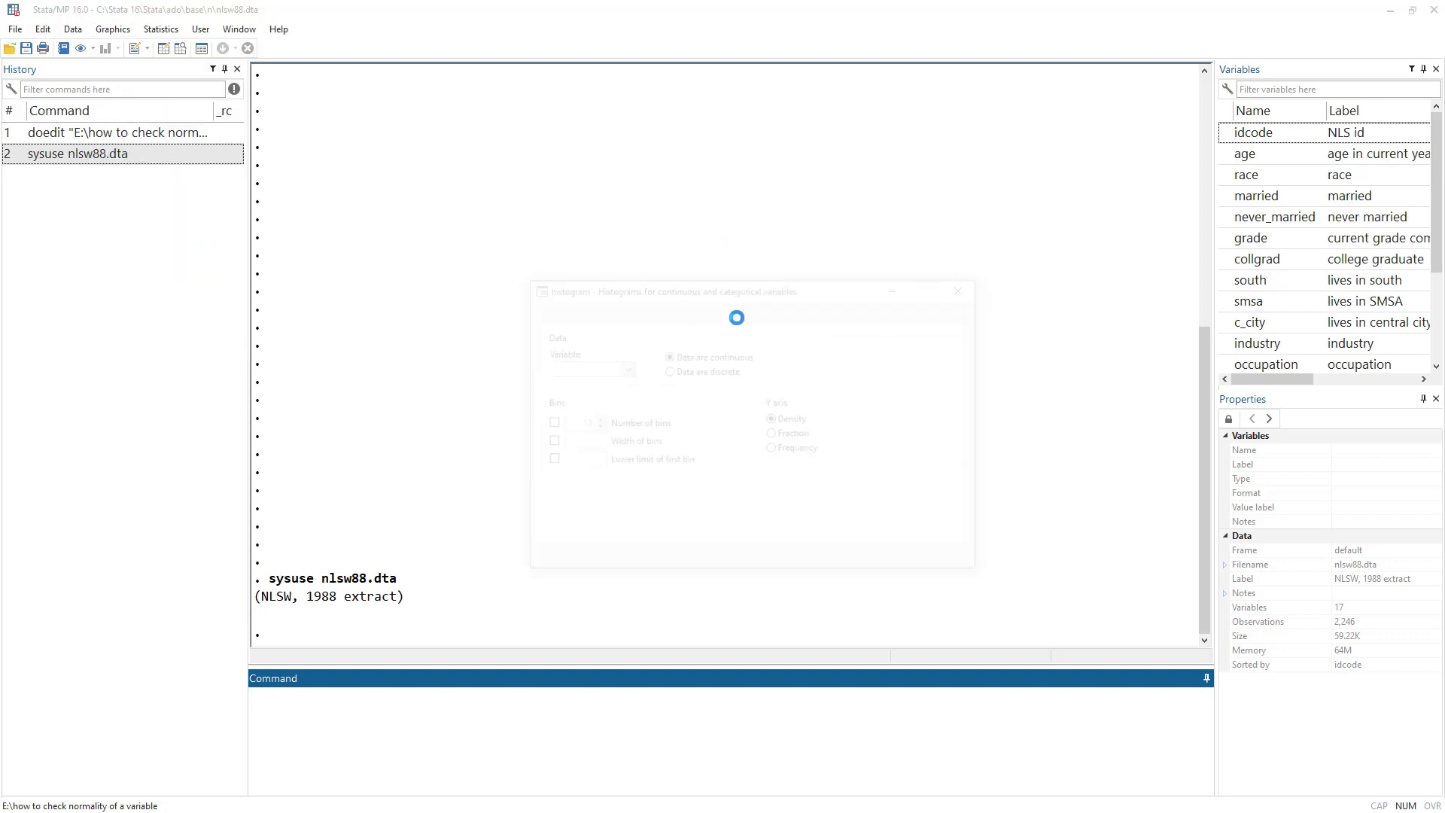
pyautogui.click(623, 367)
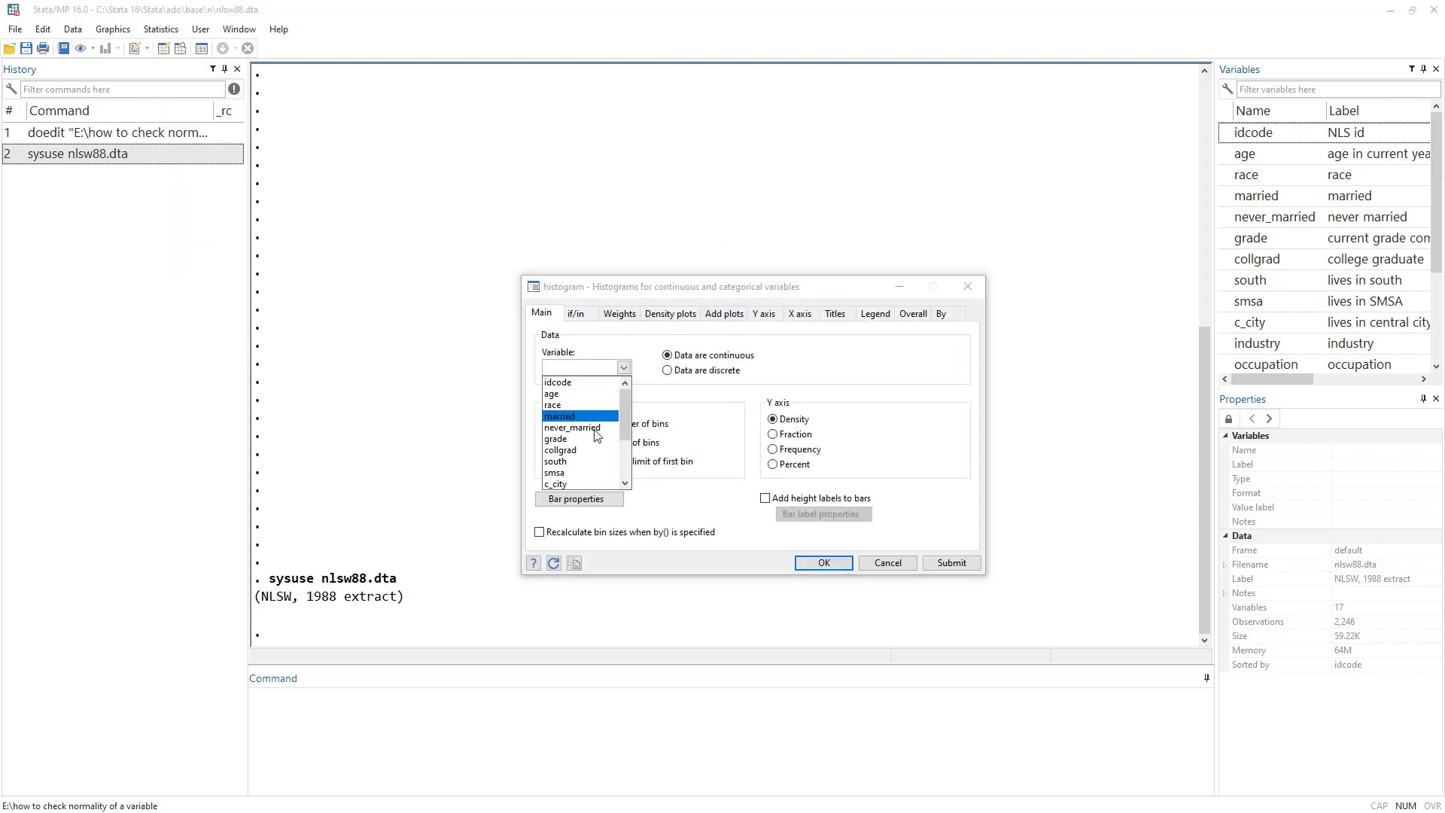
pyautogui.scroll(-2, 595, 439)
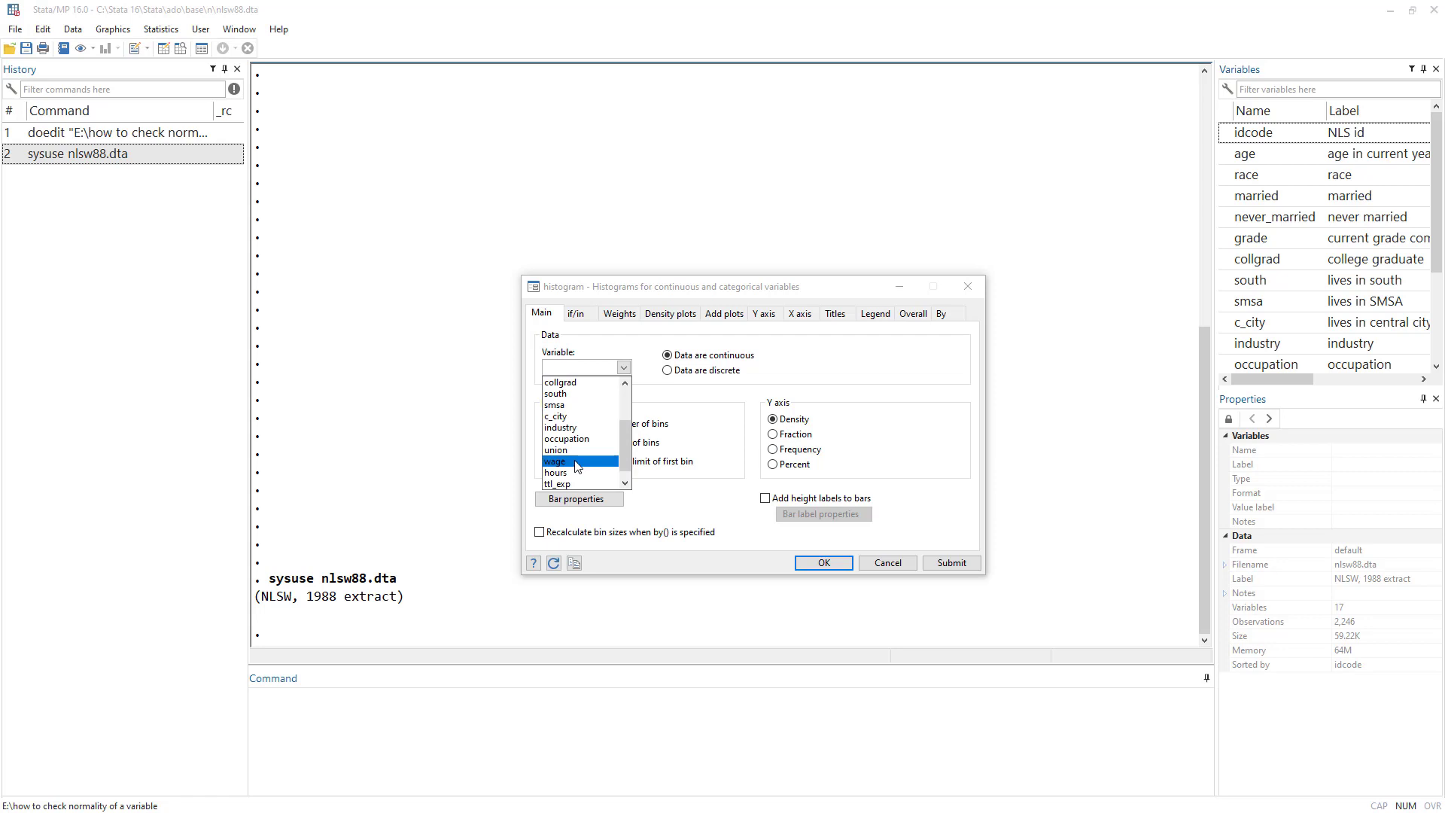
pyautogui.click(575, 461)
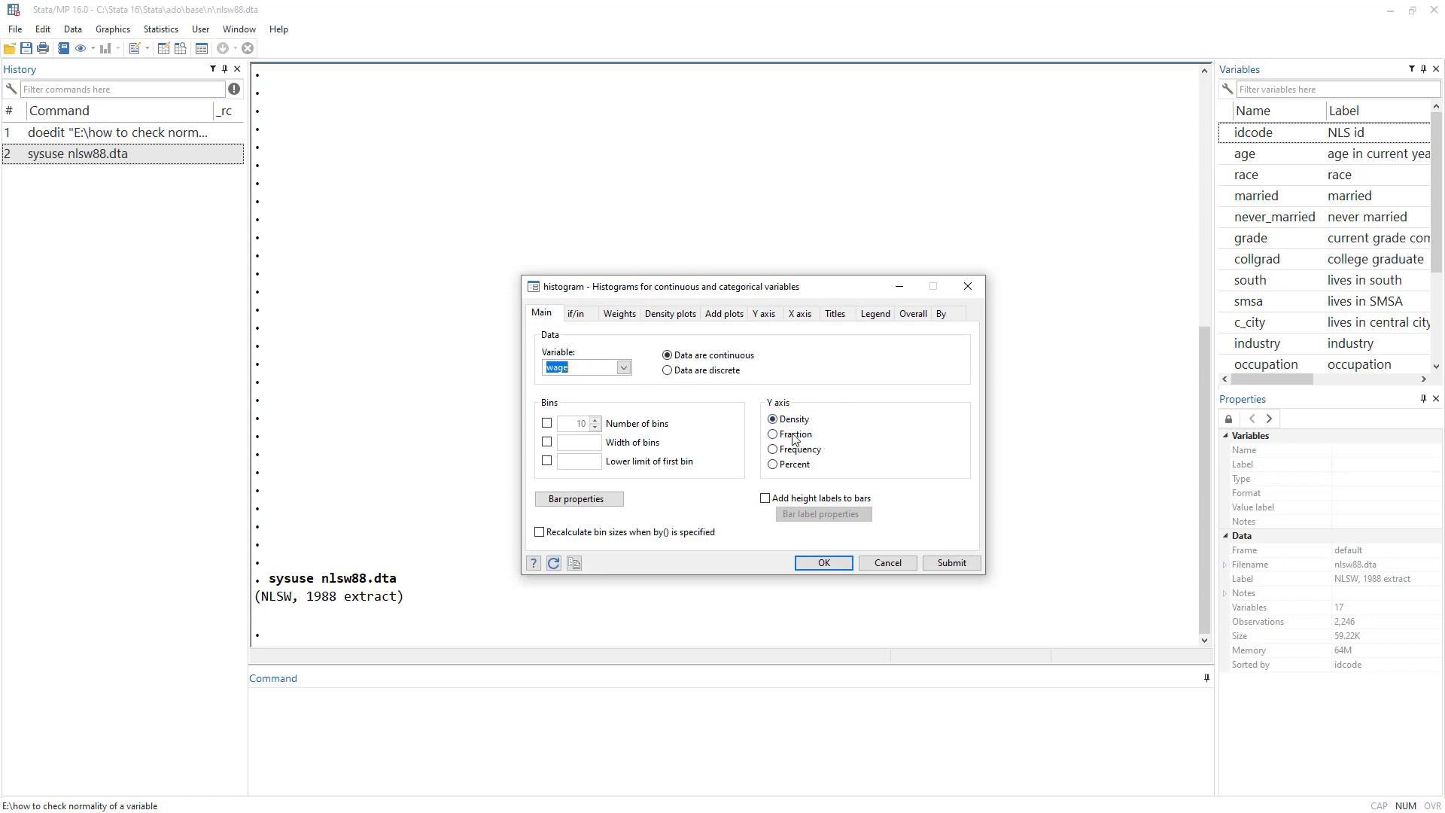
pyautogui.click(772, 450)
# - Add normal-density and kernel density plots to the wage histogram and generate the graph, keeping the dialog open
pyautogui.click(687, 319)
pyautogui.click(540, 338)
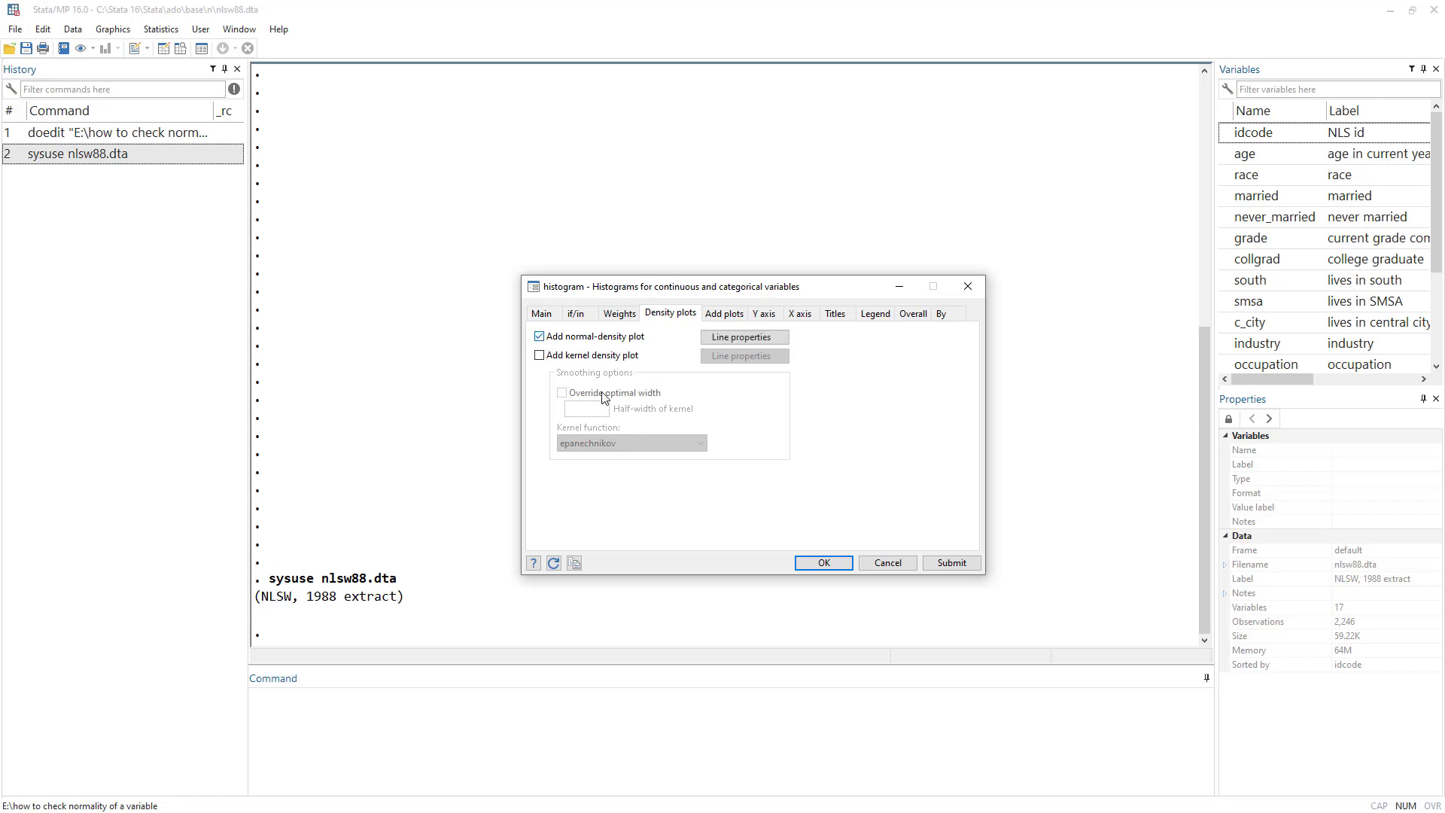
pyautogui.click(540, 357)
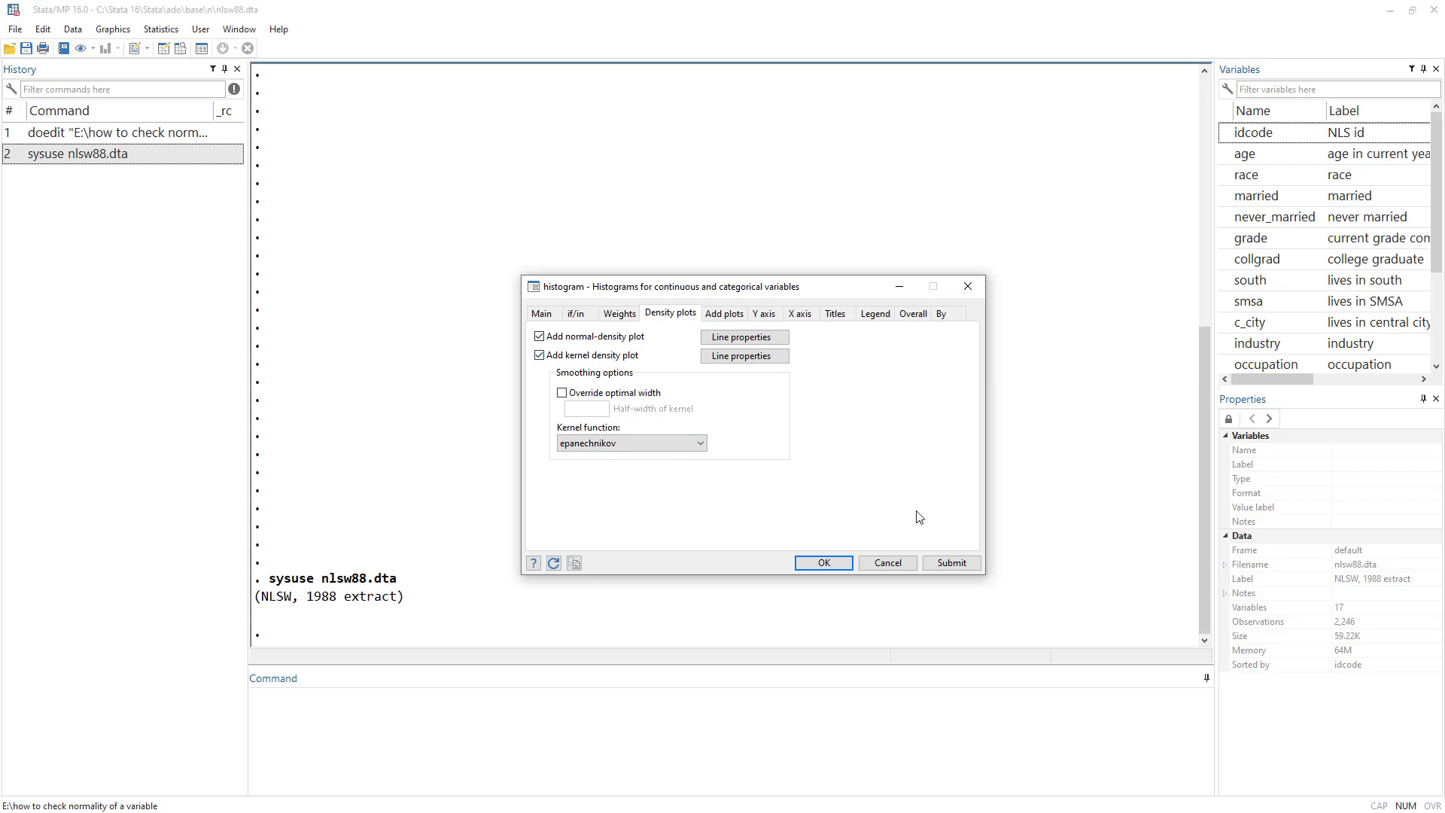
pyautogui.click(947, 566)
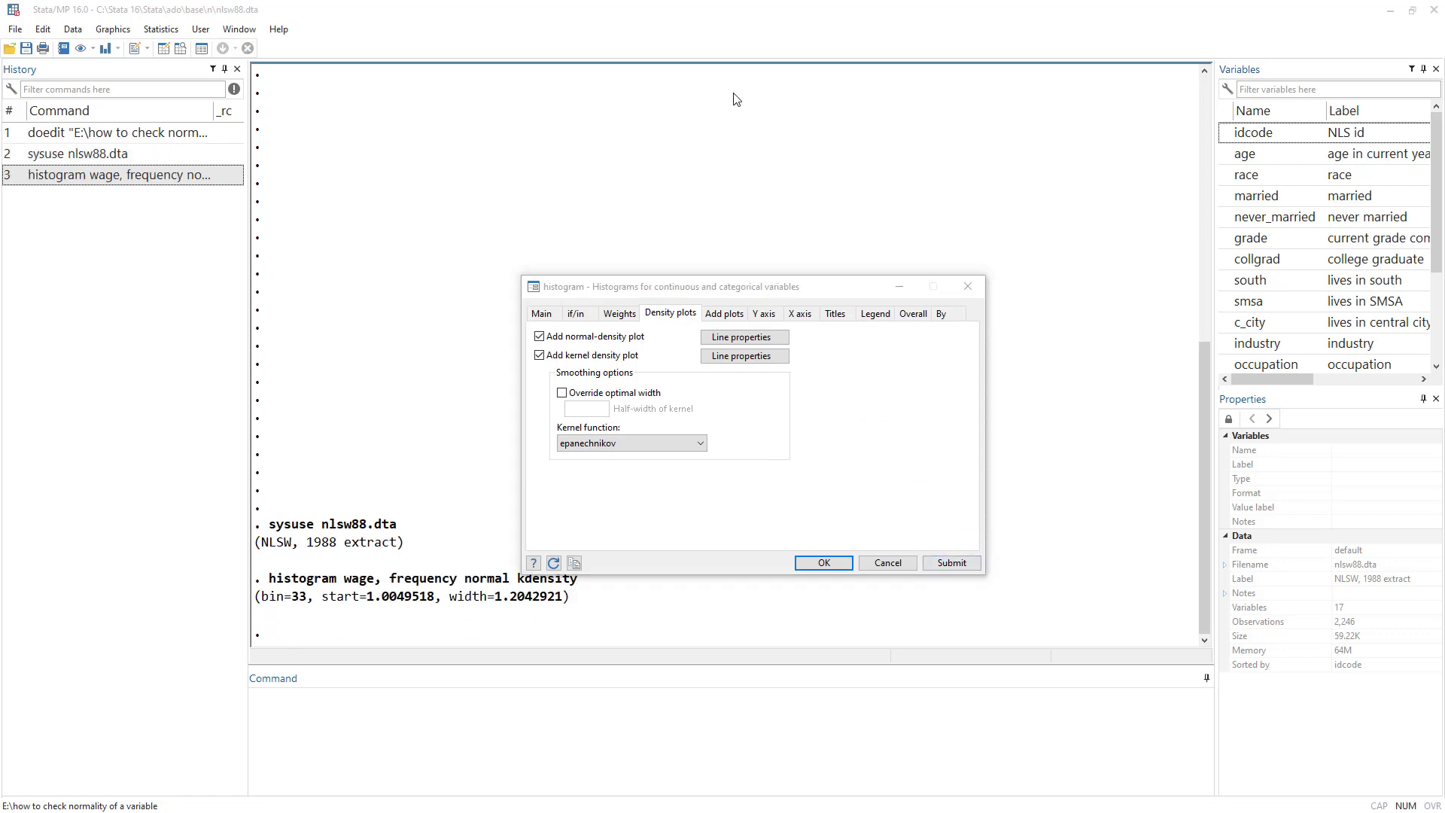
# - Examine the wage histogram's shape against its density curves and review the variable and density settings used
pyautogui.moveTo(391, 111)
pyautogui.mouseDown()
pyautogui.moveTo(647, 78)
pyautogui.moveTo(730, 136)
pyautogui.mouseUp()
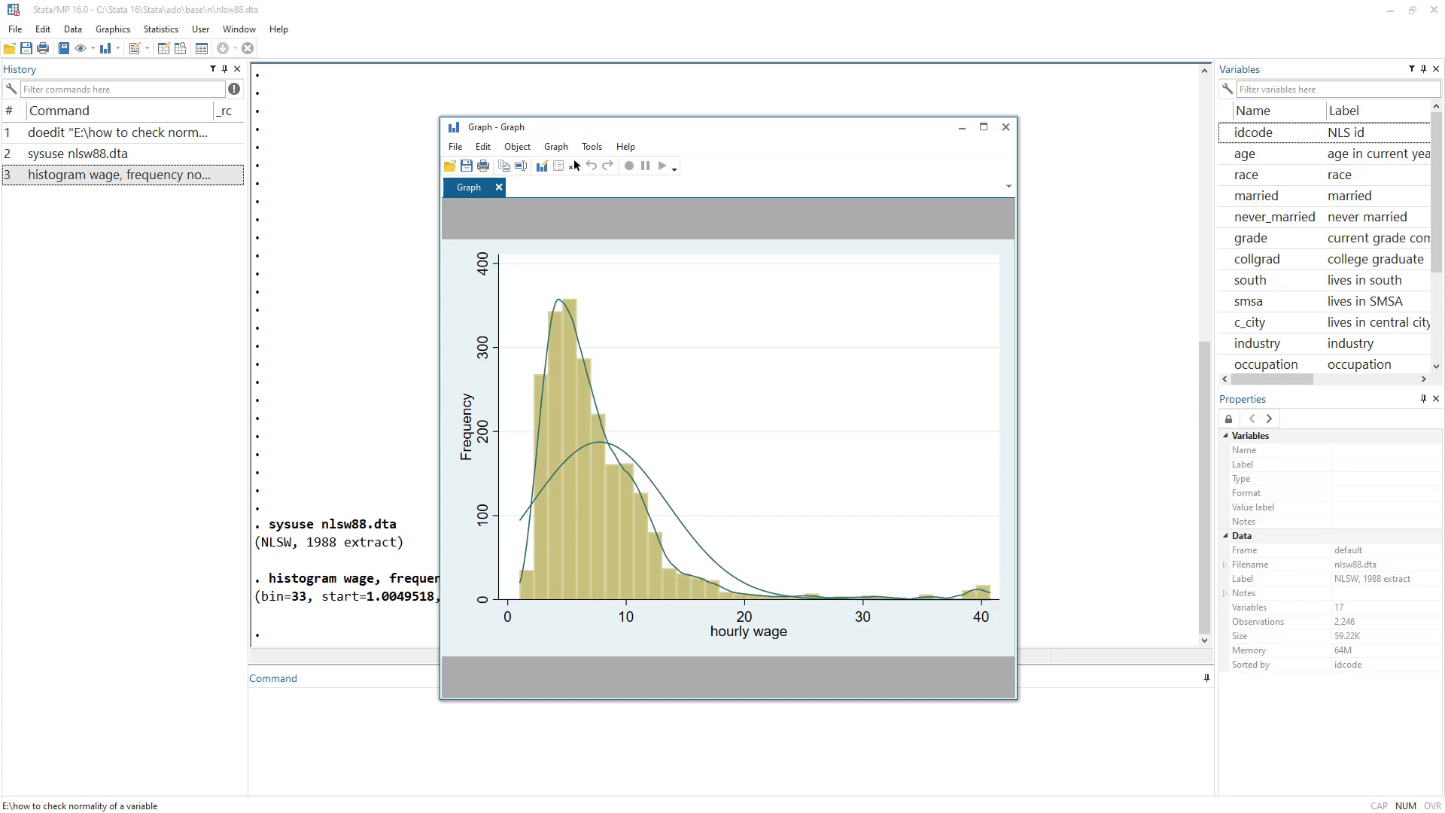
pyautogui.moveTo(666, 134); pyautogui.dragTo(1005, 82)
pyautogui.moveTo(656, 289); pyautogui.dragTo(734, 228)
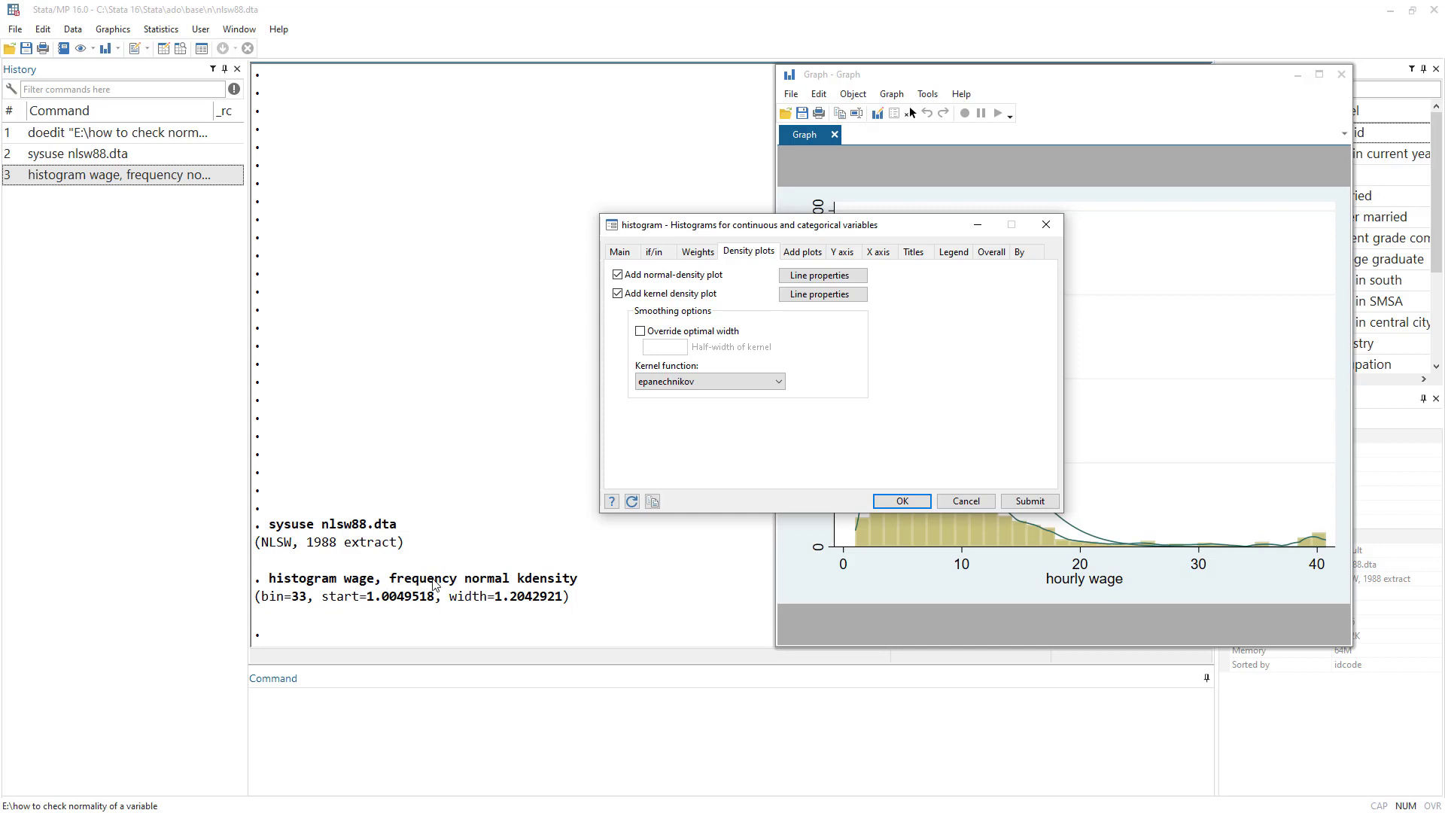
pyautogui.click(629, 252)
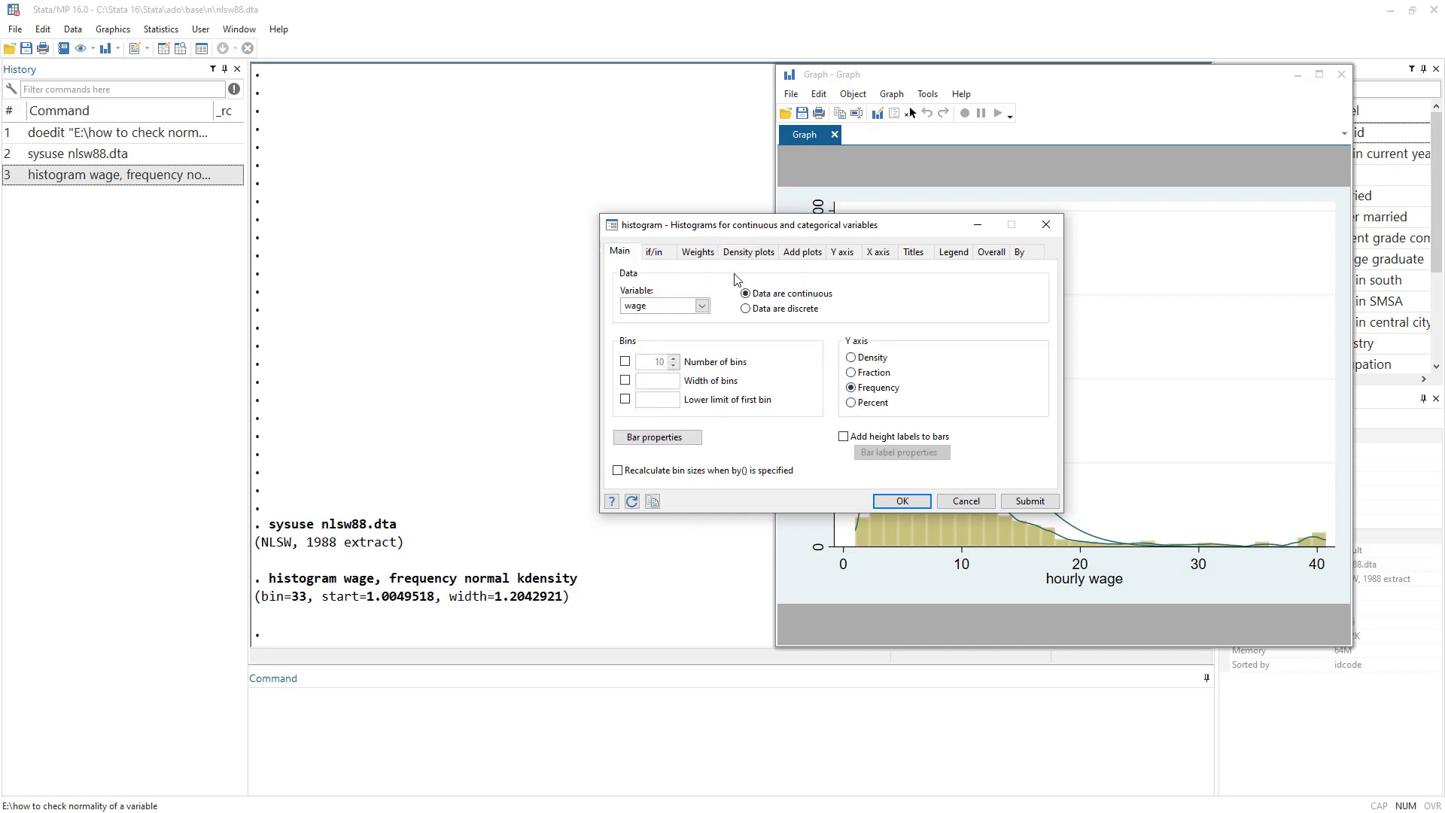
pyautogui.click(753, 254)
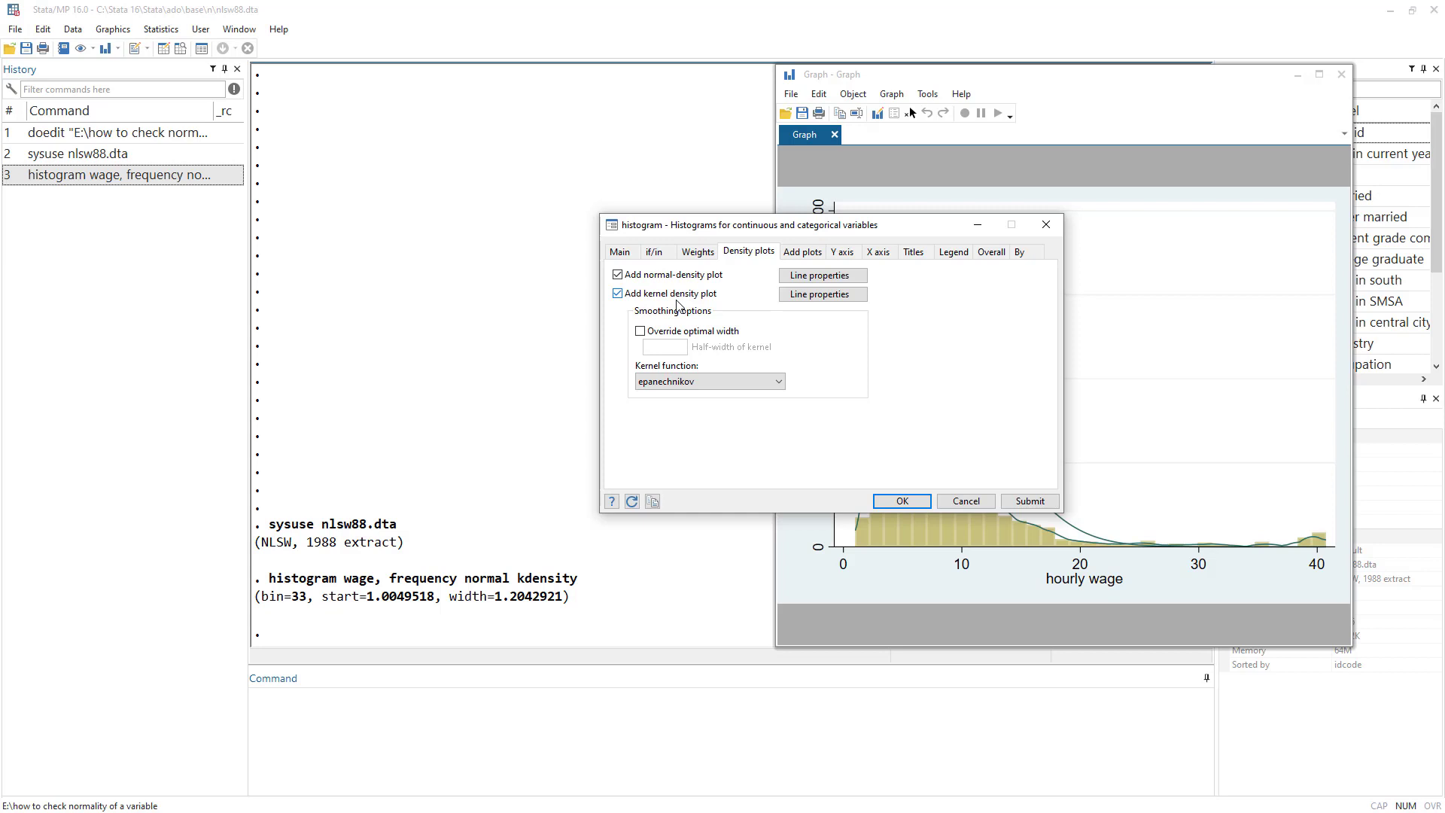
pyautogui.click(1251, 471)
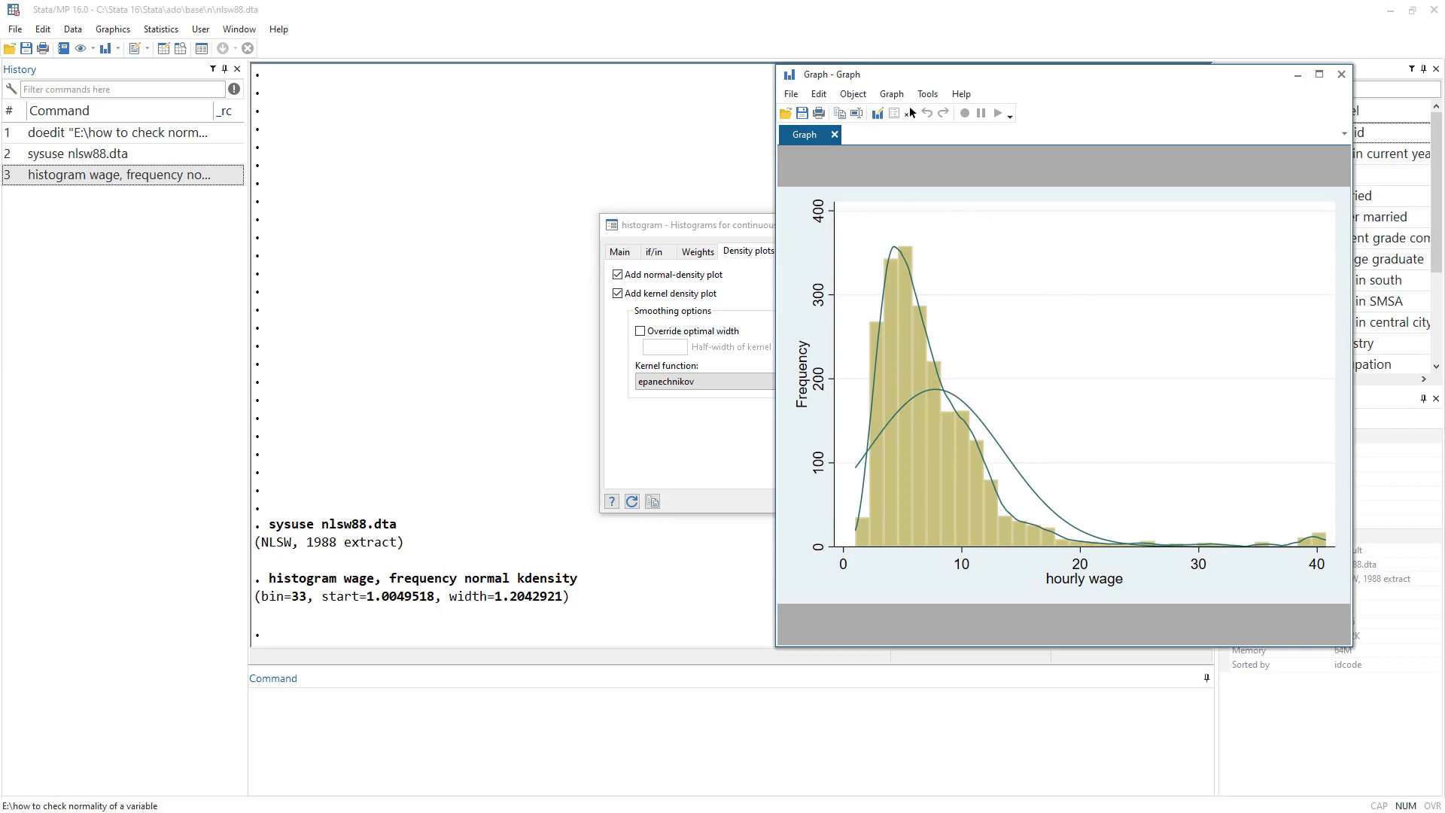
# - Generate the same frequency histogram with both density curves for the variable ttl_exp
pyautogui.click(735, 435)
pyautogui.click(619, 250)
pyautogui.click(702, 305)
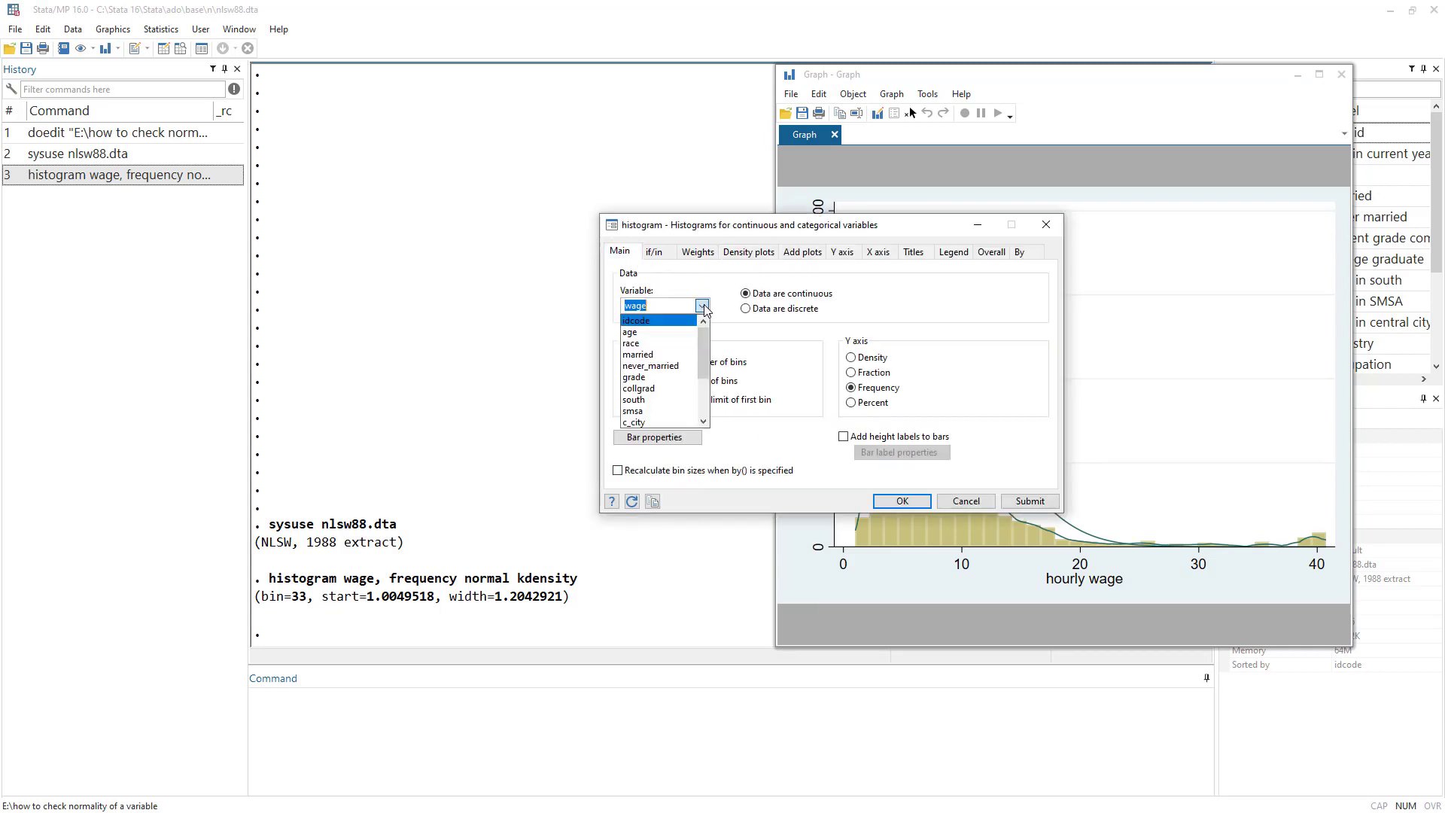
pyautogui.scroll(-3, 651, 410)
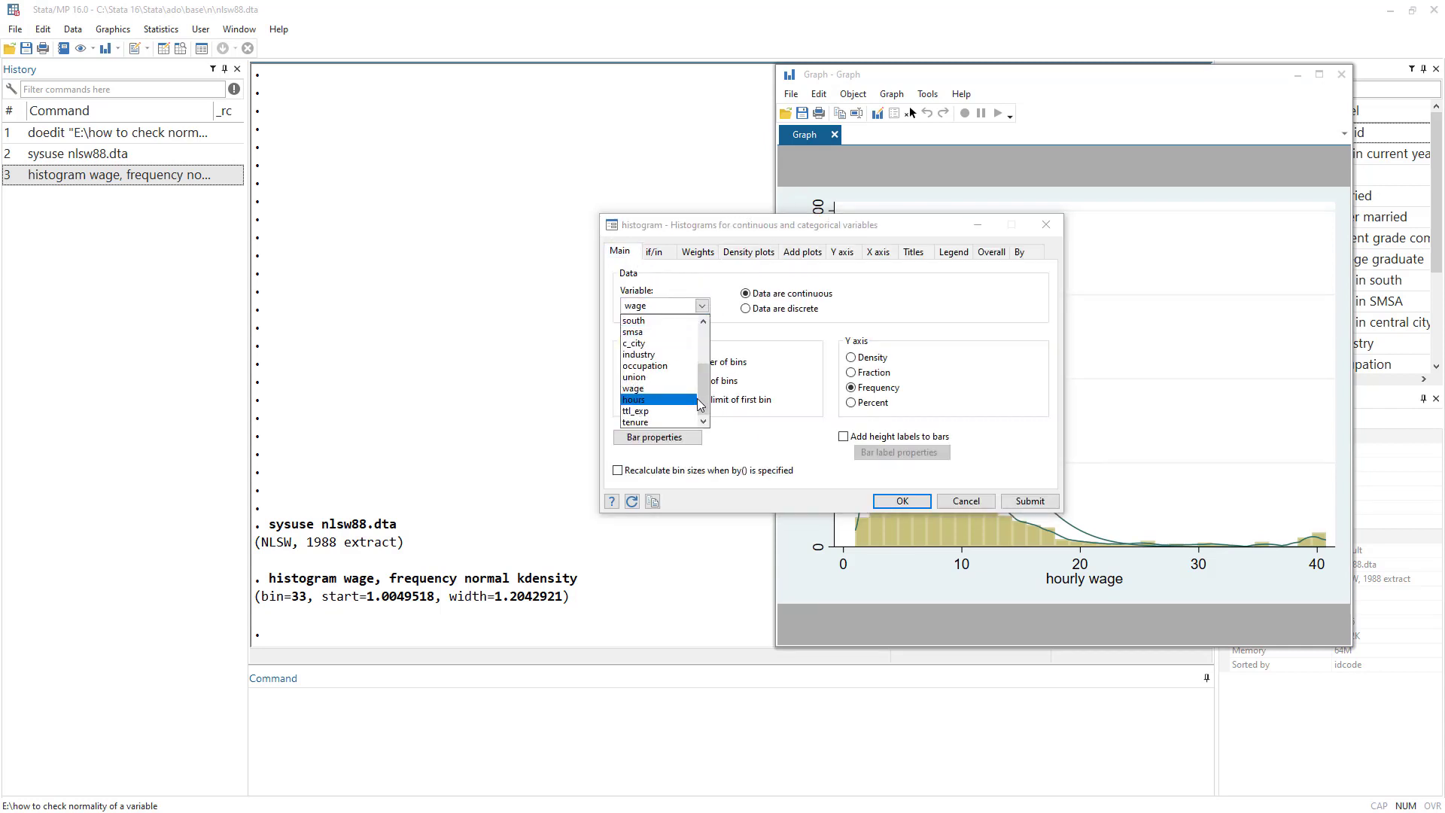
pyautogui.click(637, 414)
pyautogui.click(1029, 501)
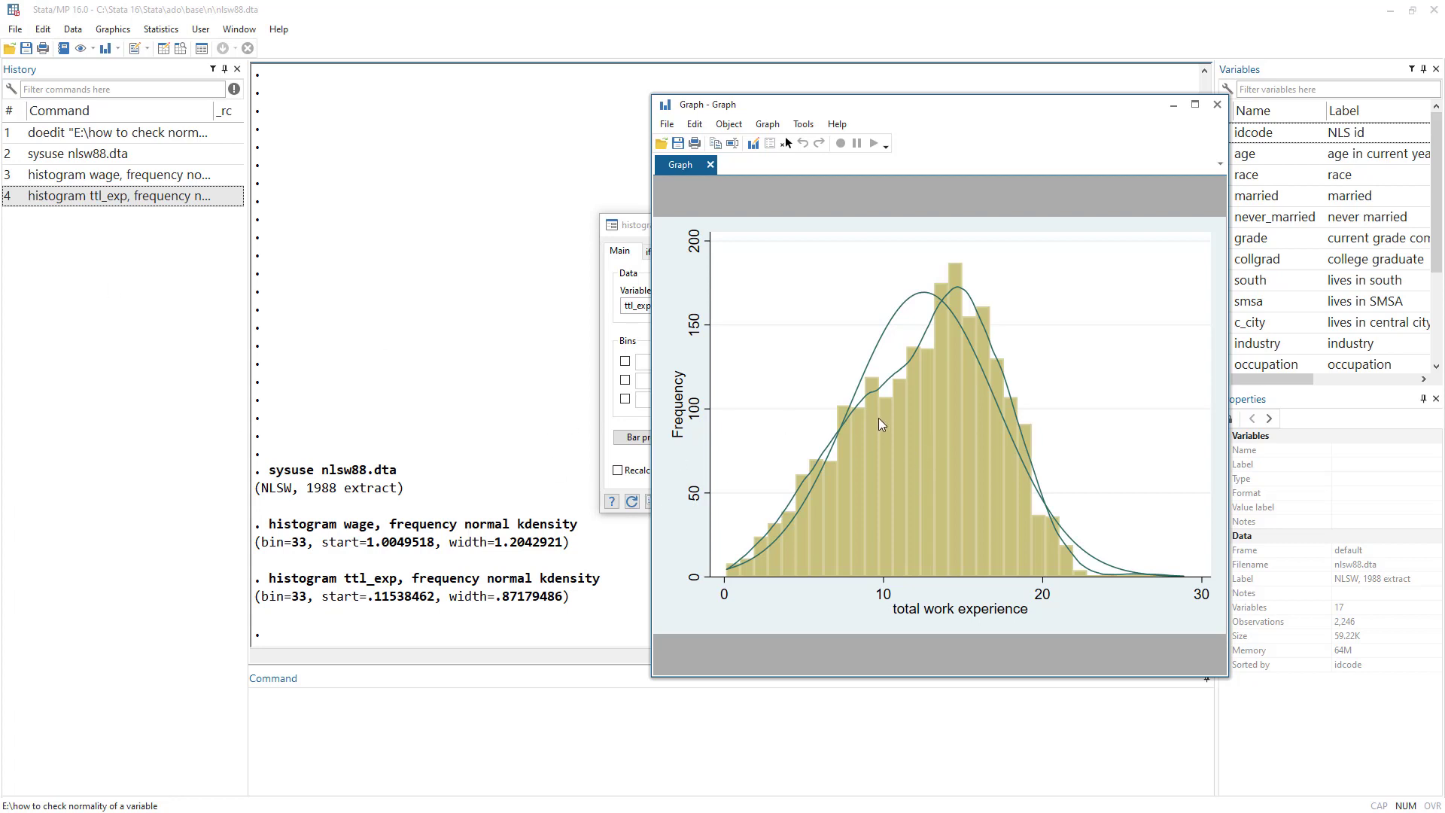
pyautogui.click(435, 754)
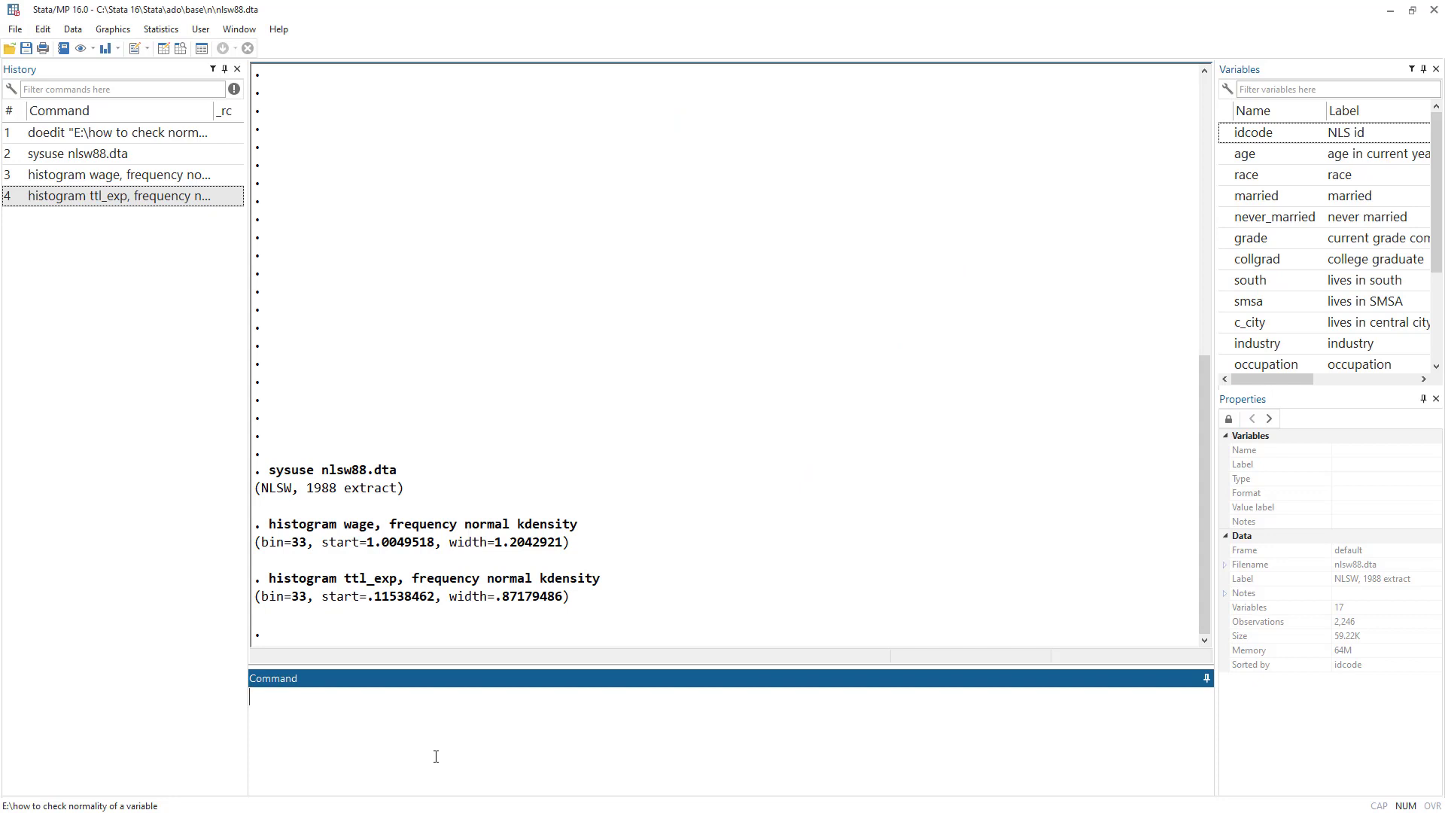
pyautogui.write('ssc install hangroot')
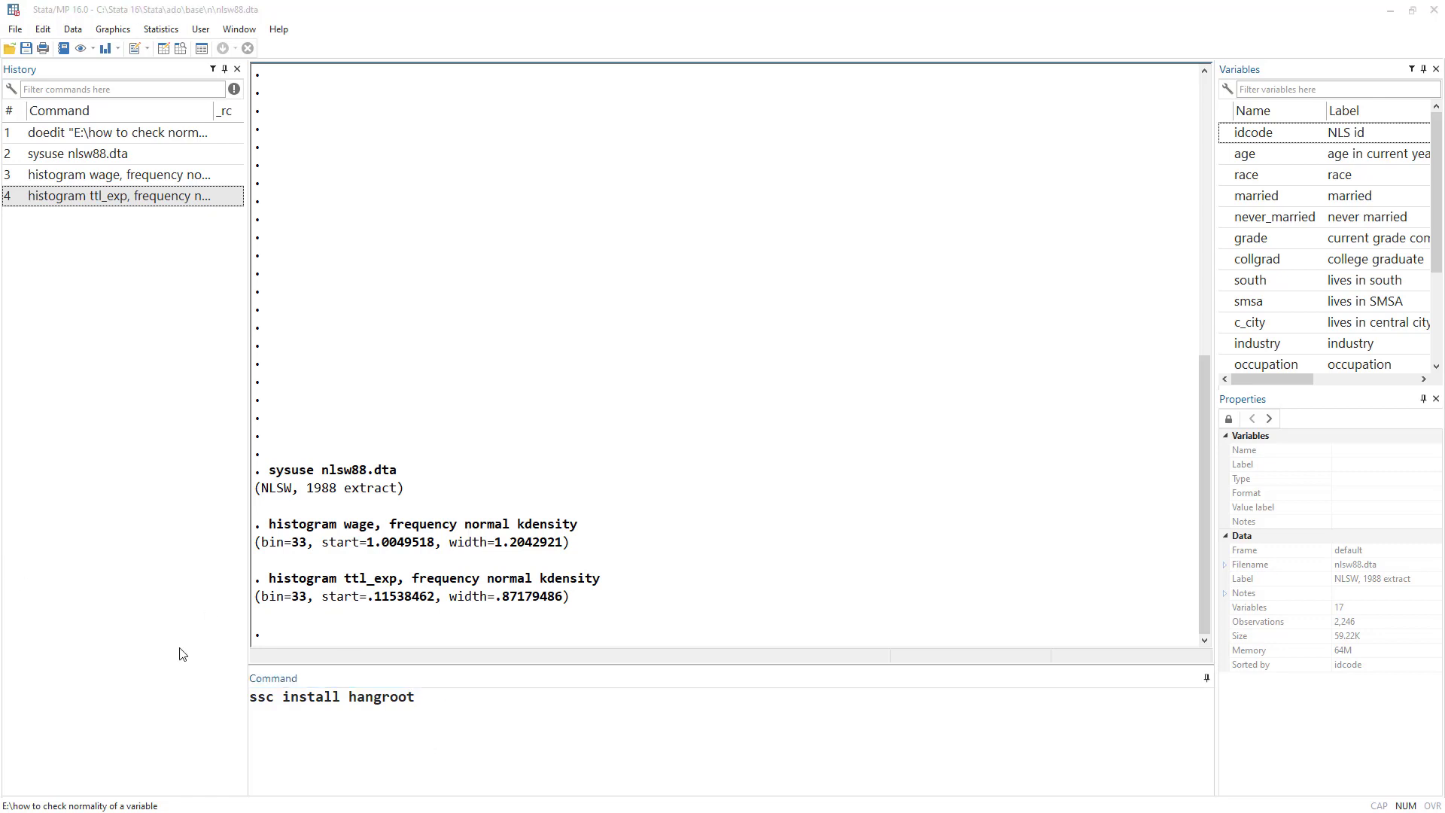
pyautogui.hotkey('alt', 'Tab')
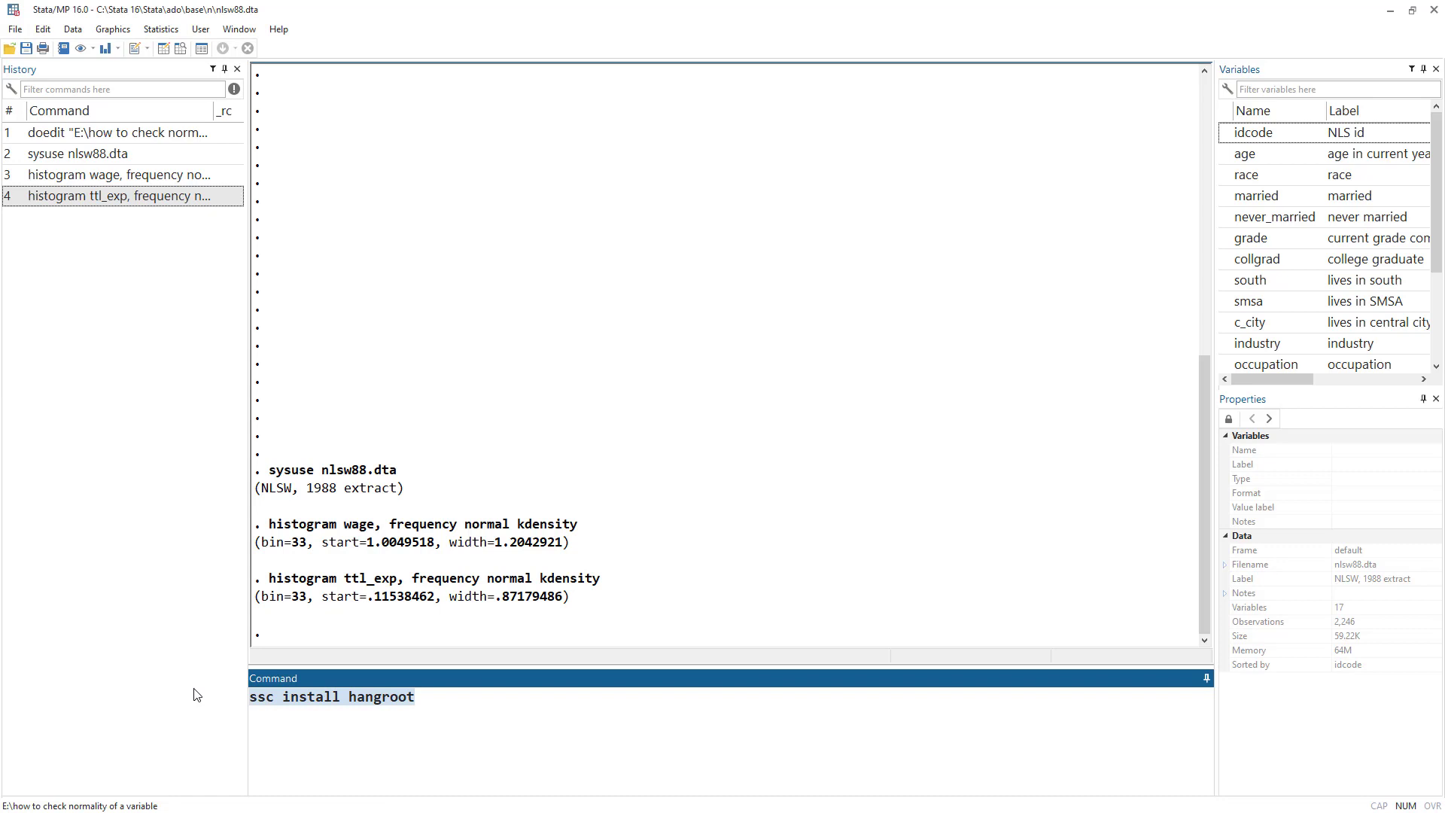
pyautogui.press('BackSpace')
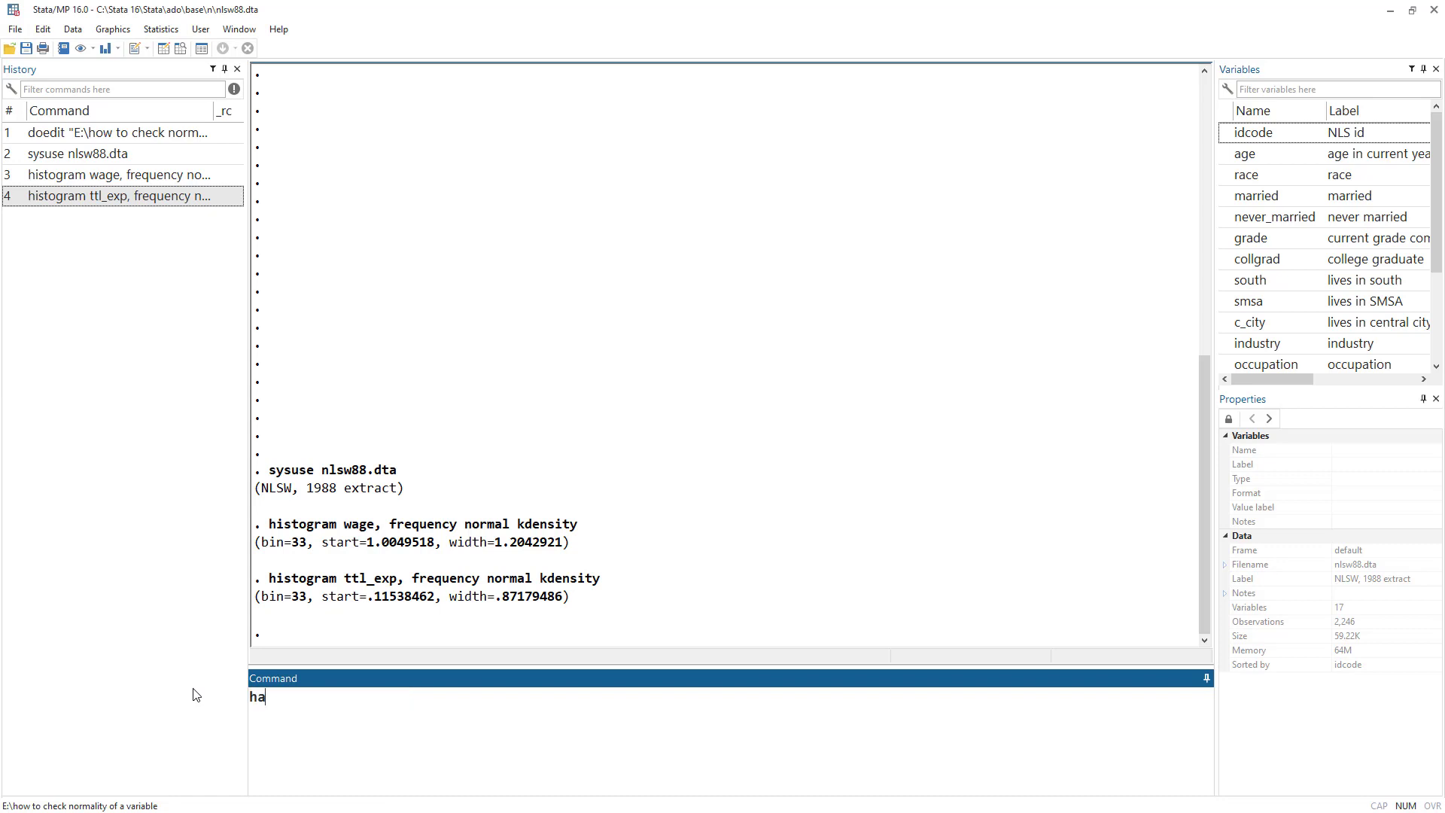
# - Run hangroot wage,bar to draw a hanging rootogram of wage, and close the open graph and dialog windows
pyautogui.write('hangroot')
pyautogui.press('BackSpace')
pyautogui.press('BackSpace')
pyautogui.write('ge,bar')
pyautogui.press('Return')
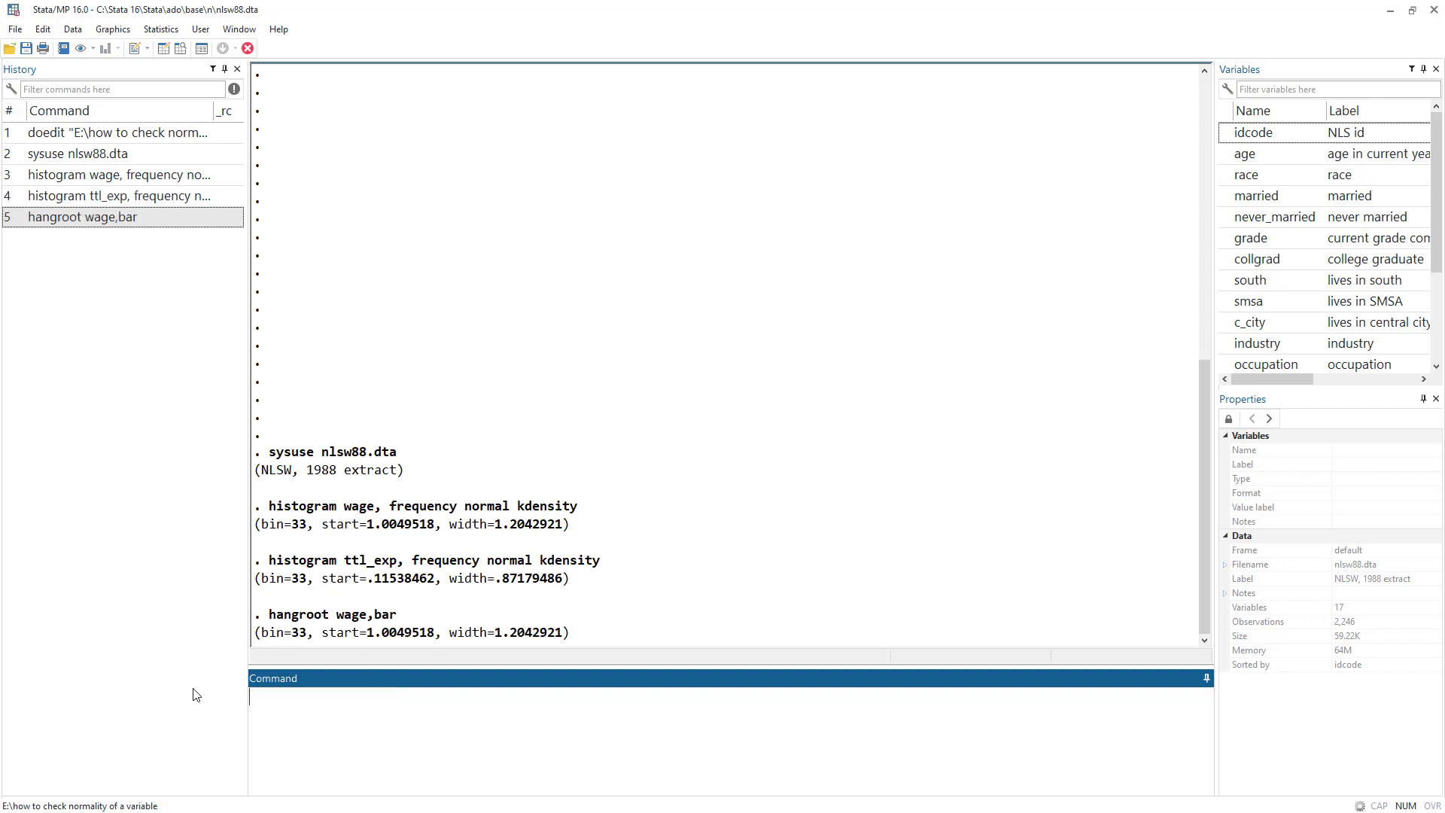
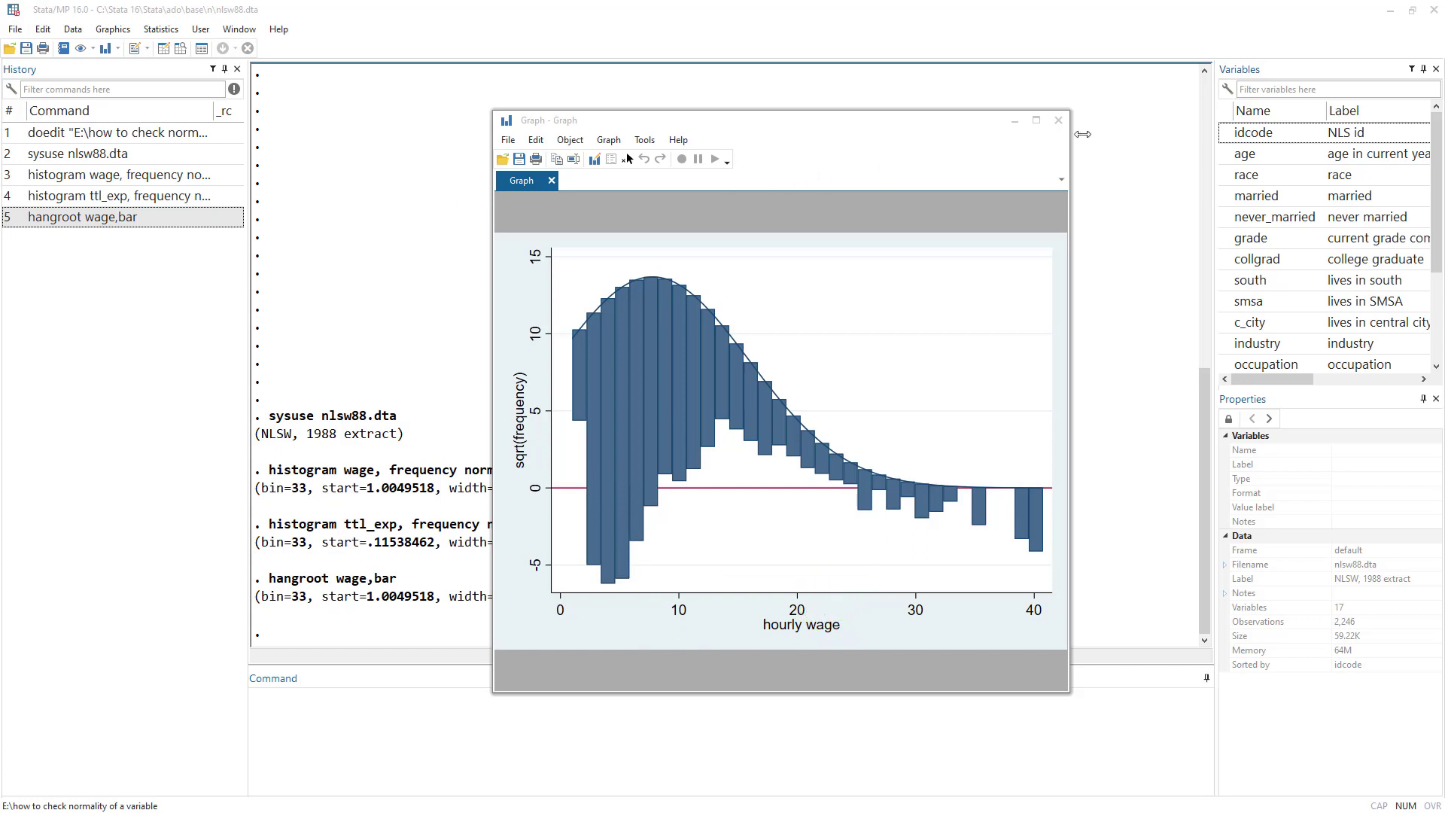
pyautogui.click(1059, 121)
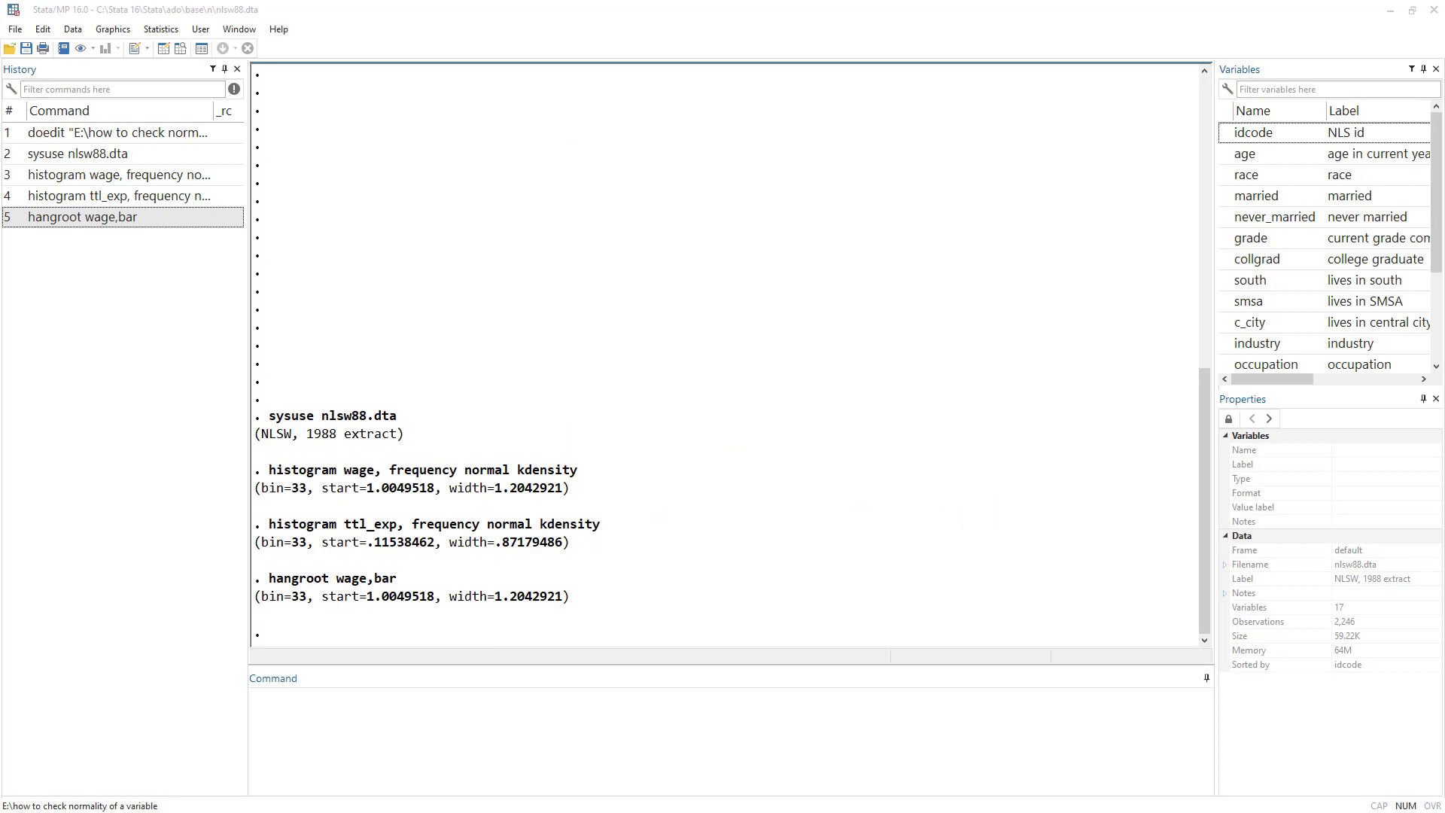
pyautogui.click(1058, 237)
pyautogui.click(475, 701)
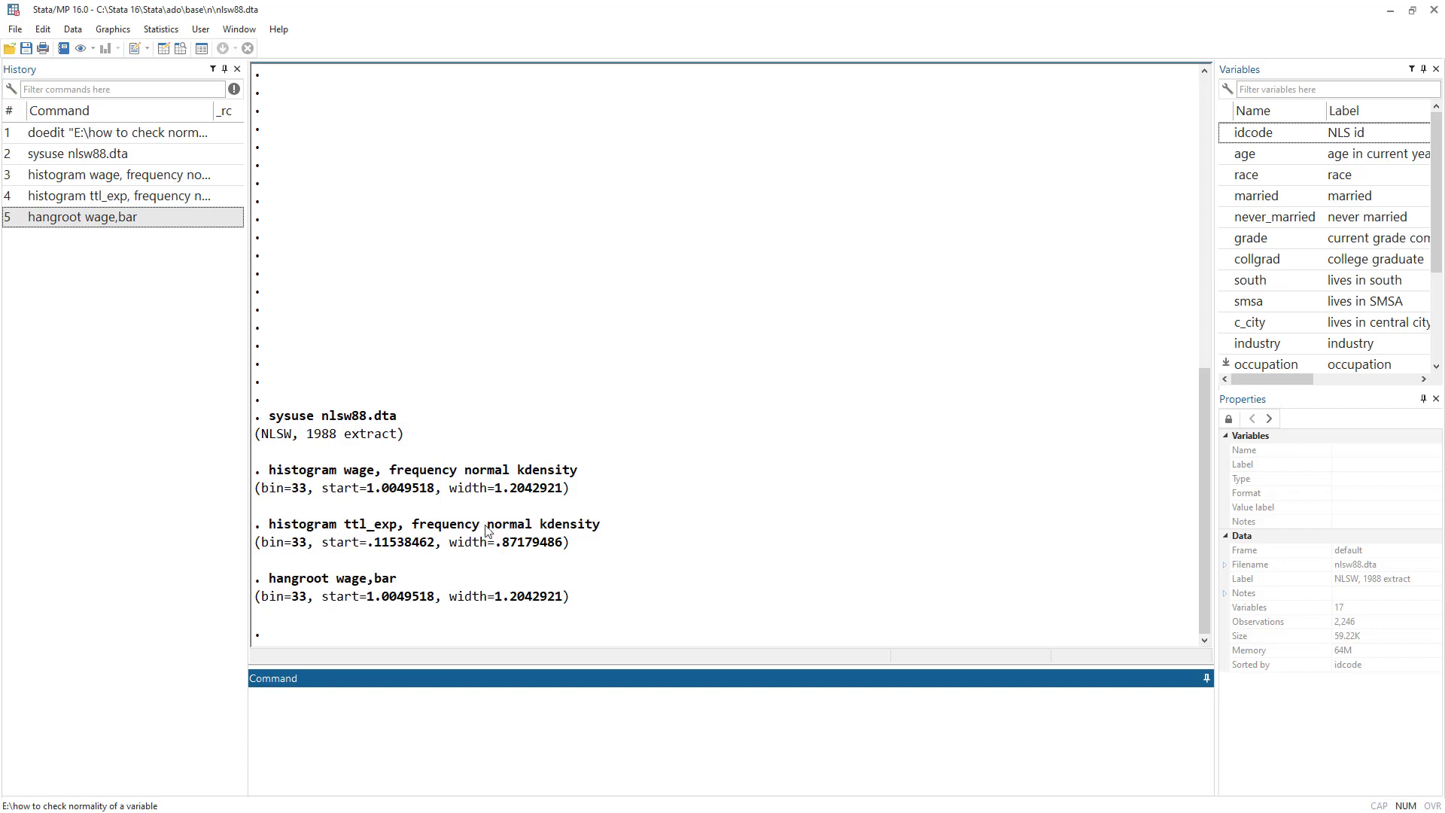
pyautogui.click(163, 32)
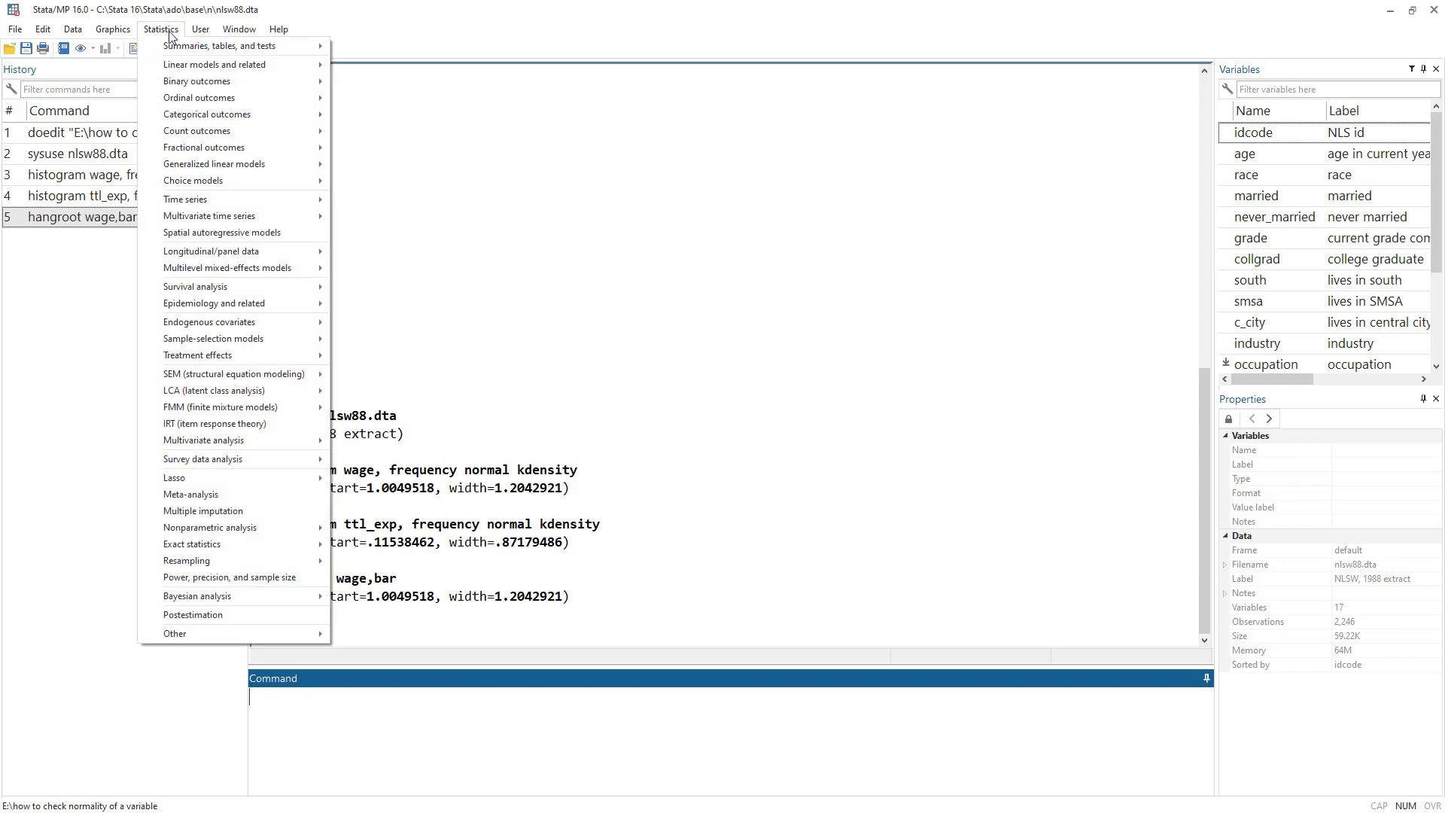
pyautogui.moveTo(225, 46)
pyautogui.moveTo(404, 49)
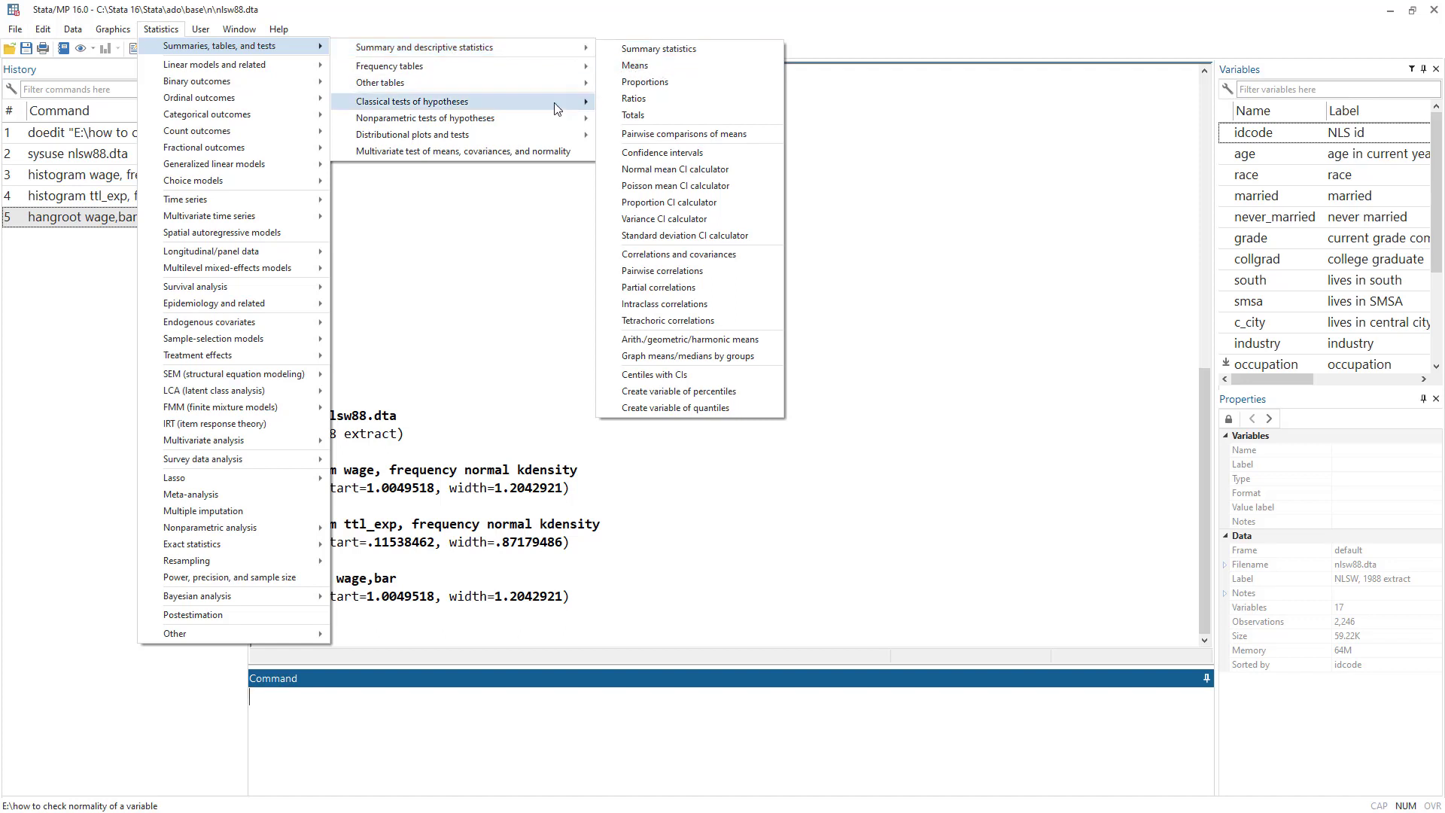
pyautogui.moveTo(407, 137)
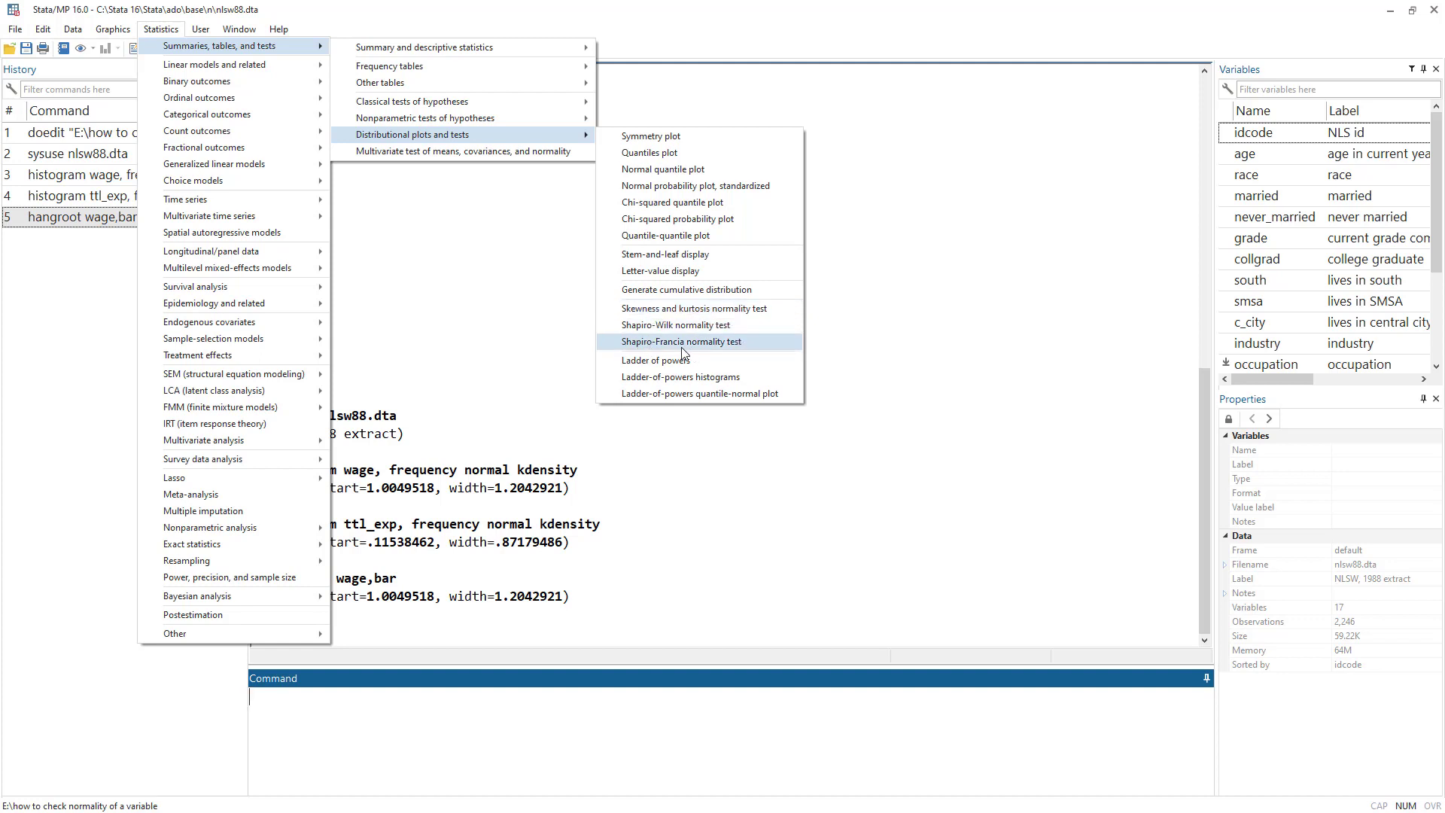
pyautogui.click(693, 309)
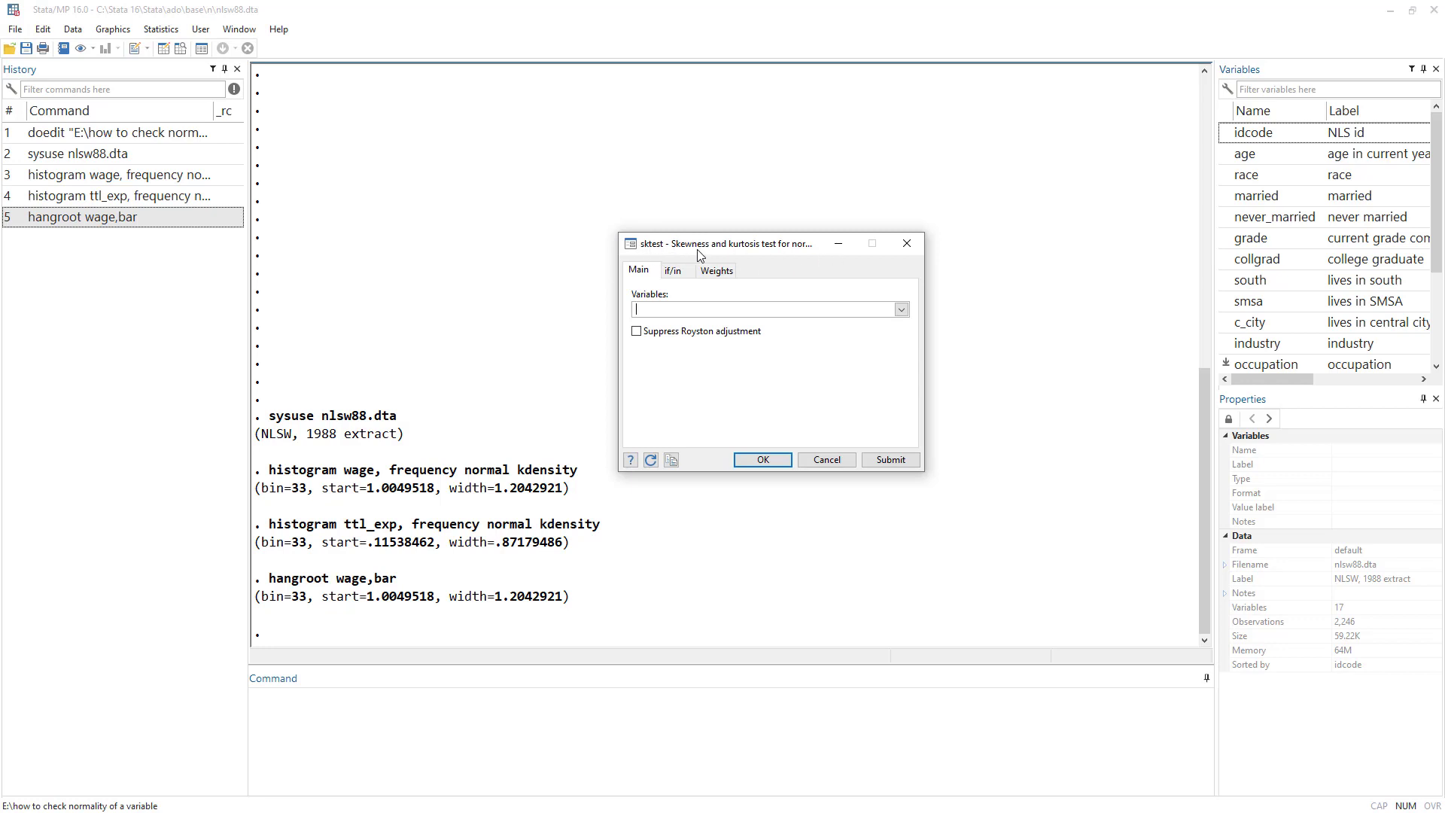
pyautogui.click(907, 243)
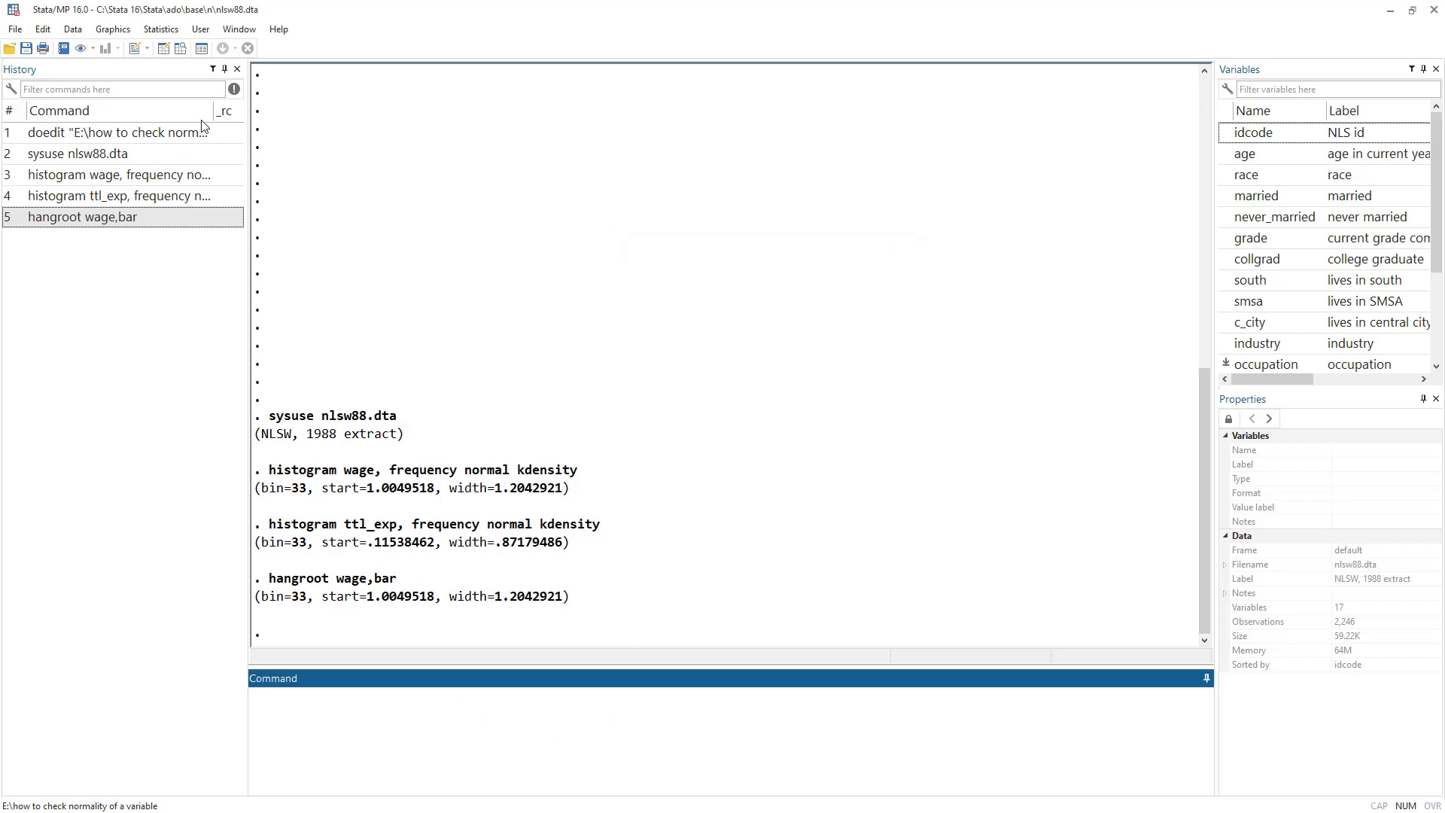
# - Run sum wage to produce summary statistics for the wage variable
pyautogui.write('sum wage')
pyautogui.press('Return')
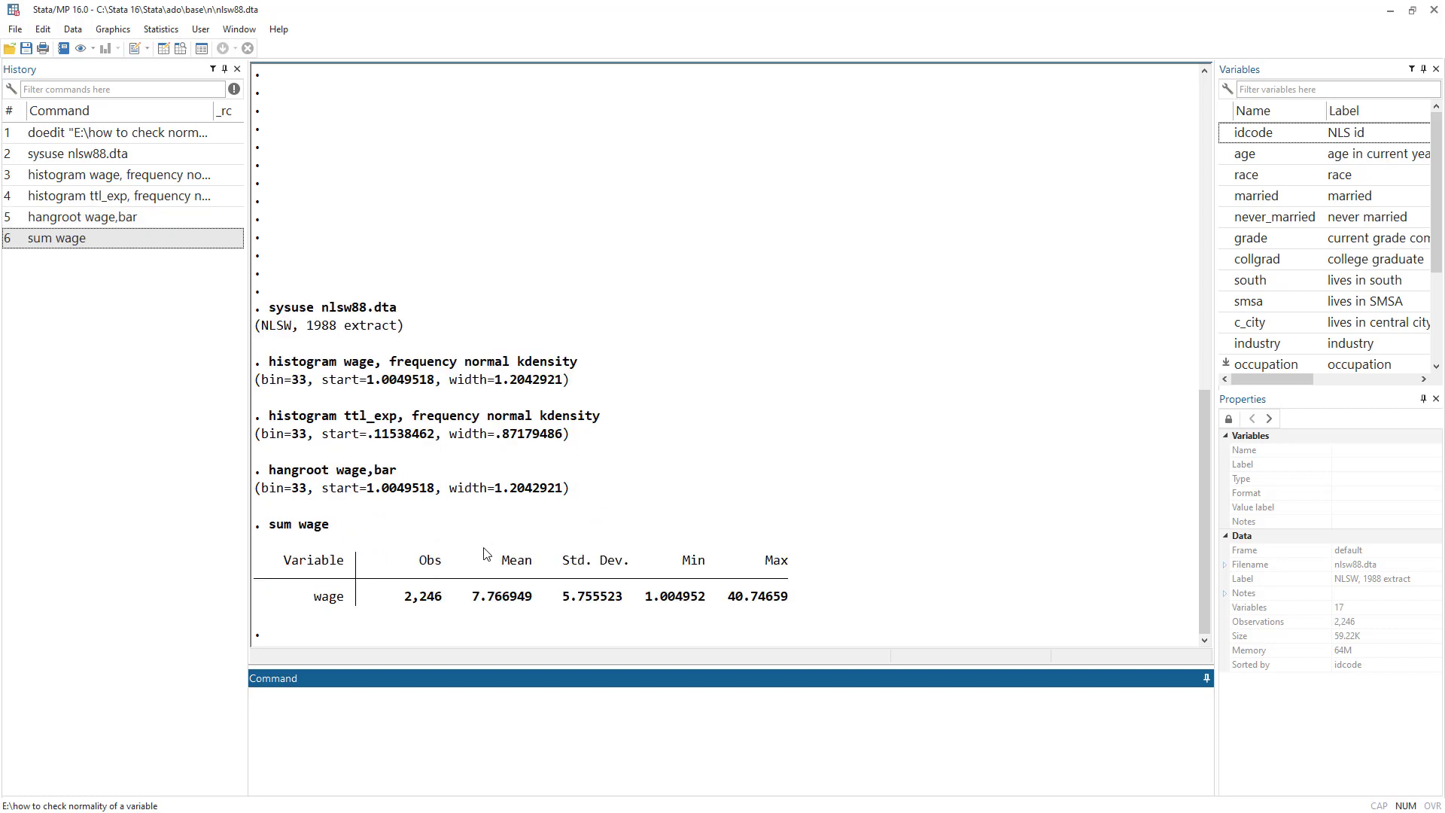
# - Run sum wage,detail and examine the median, observations, mean, skewness and kurtosis of wage
pyautogui.write('sum wage,detail')
pyautogui.press('Return')
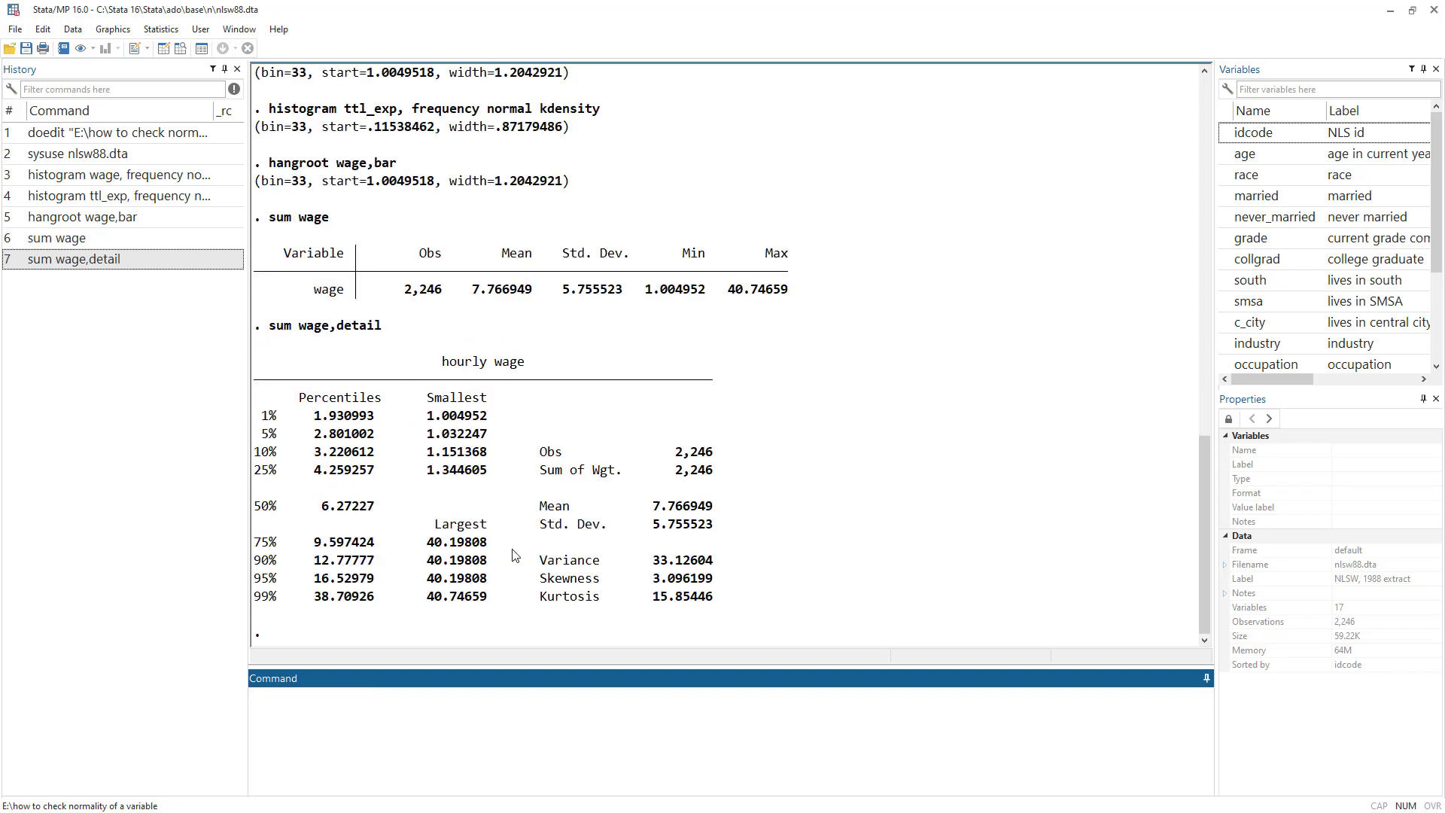
pyautogui.moveTo(336, 505); pyautogui.dragTo(374, 512)
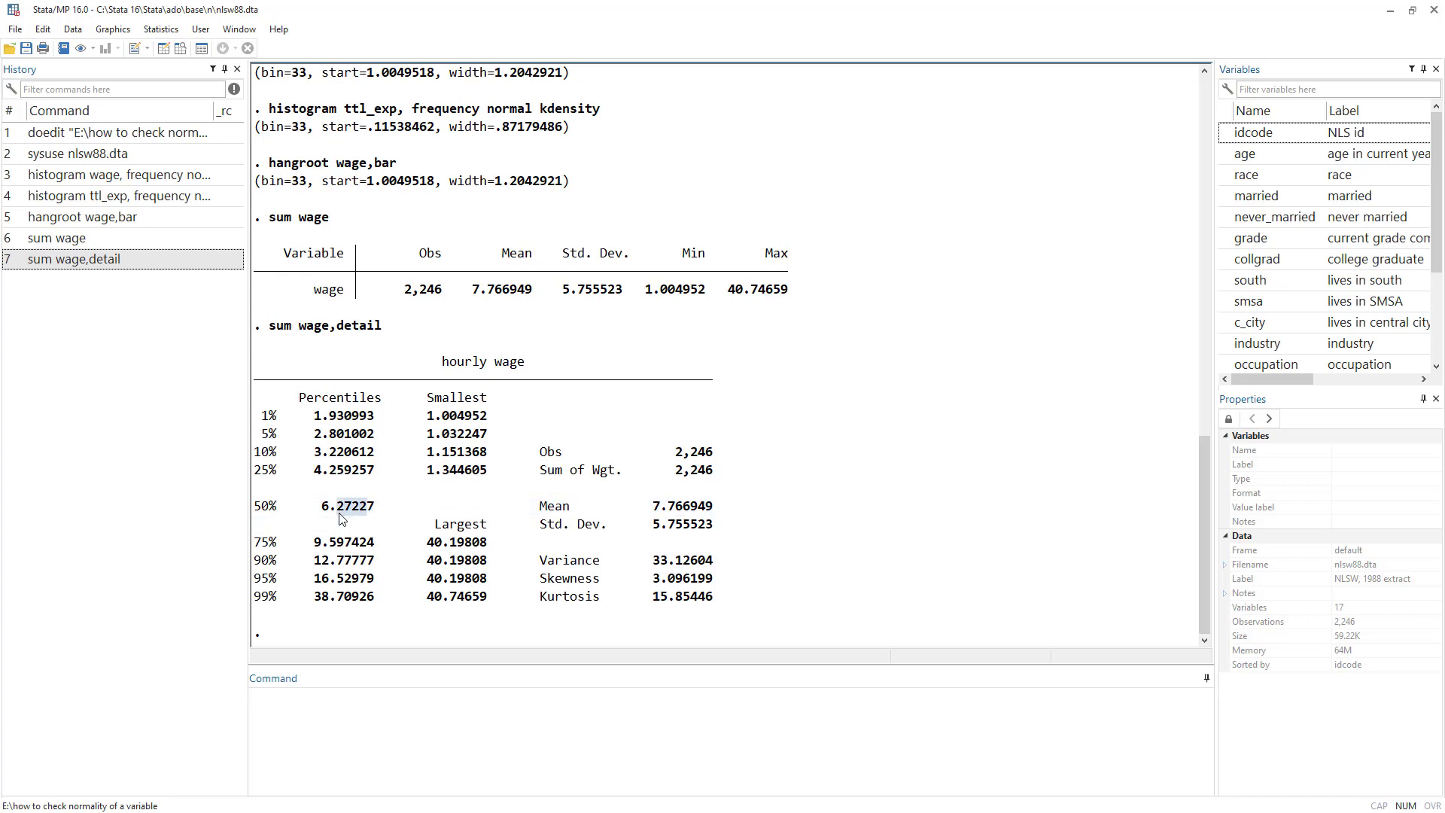
pyautogui.moveTo(669, 451); pyautogui.dragTo(720, 453)
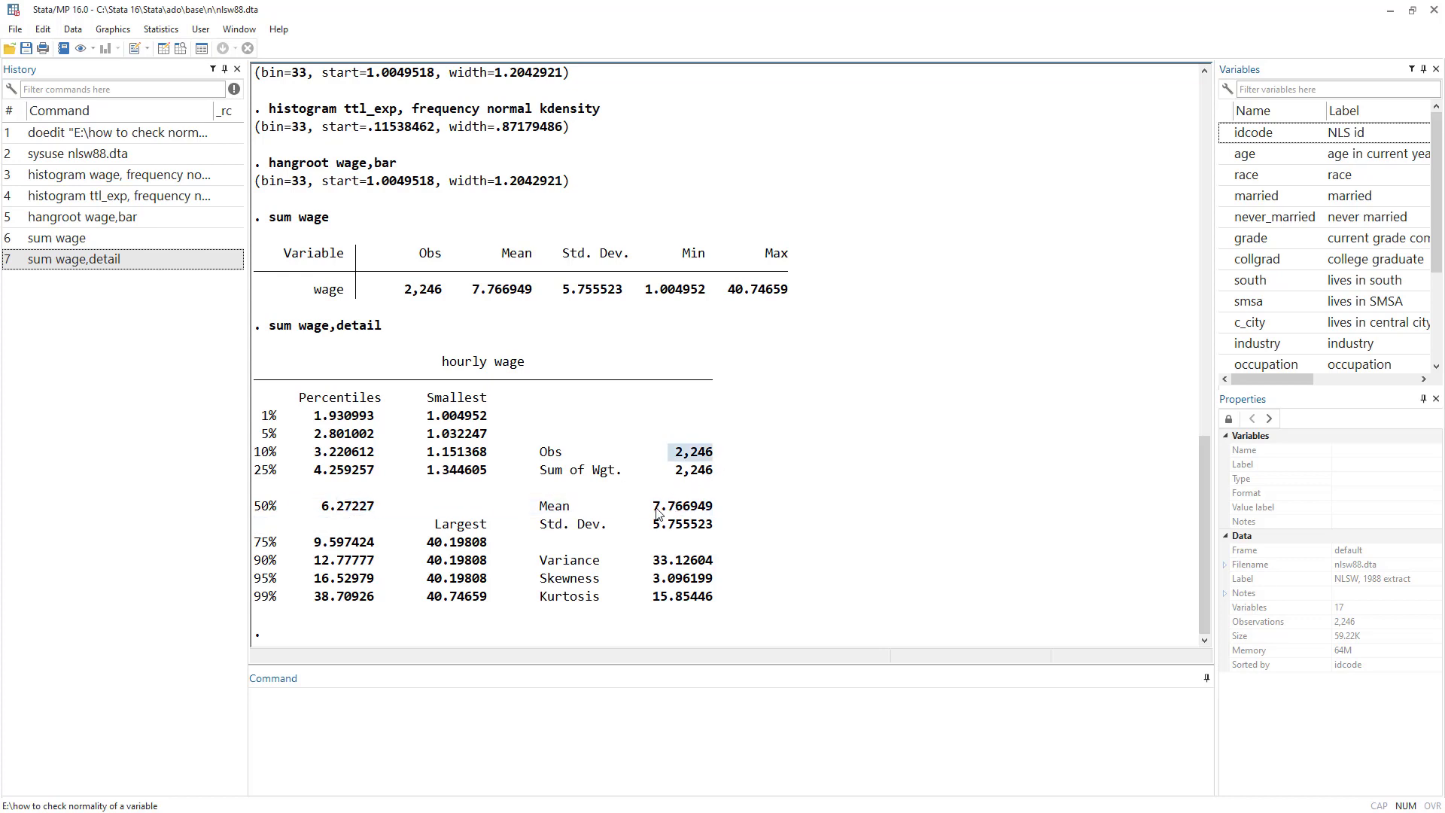
pyautogui.moveTo(653, 506); pyautogui.dragTo(718, 509)
pyautogui.moveTo(536, 578); pyautogui.dragTo(736, 607)
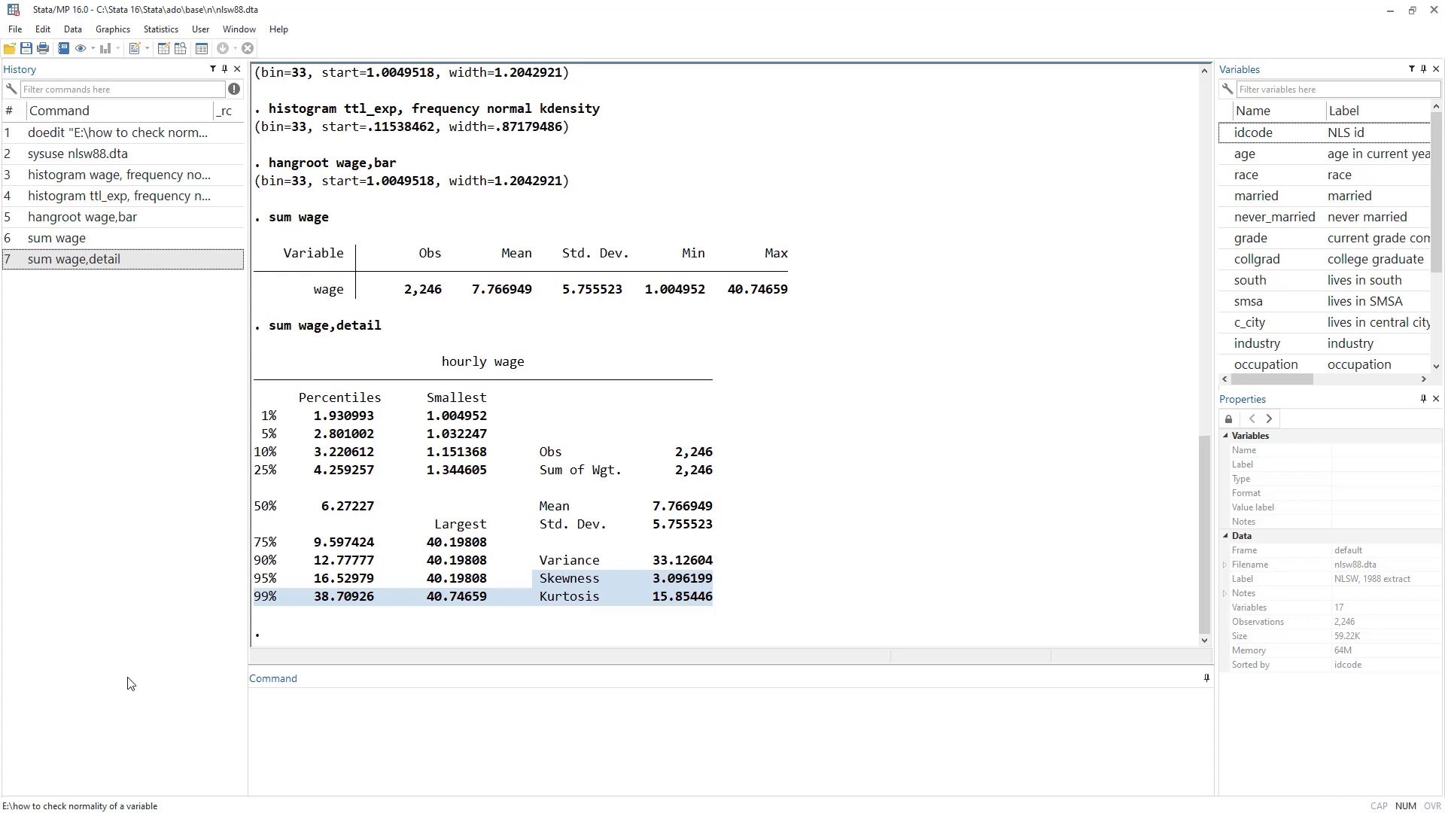
pyautogui.moveTo(540, 578); pyautogui.dragTo(709, 585)
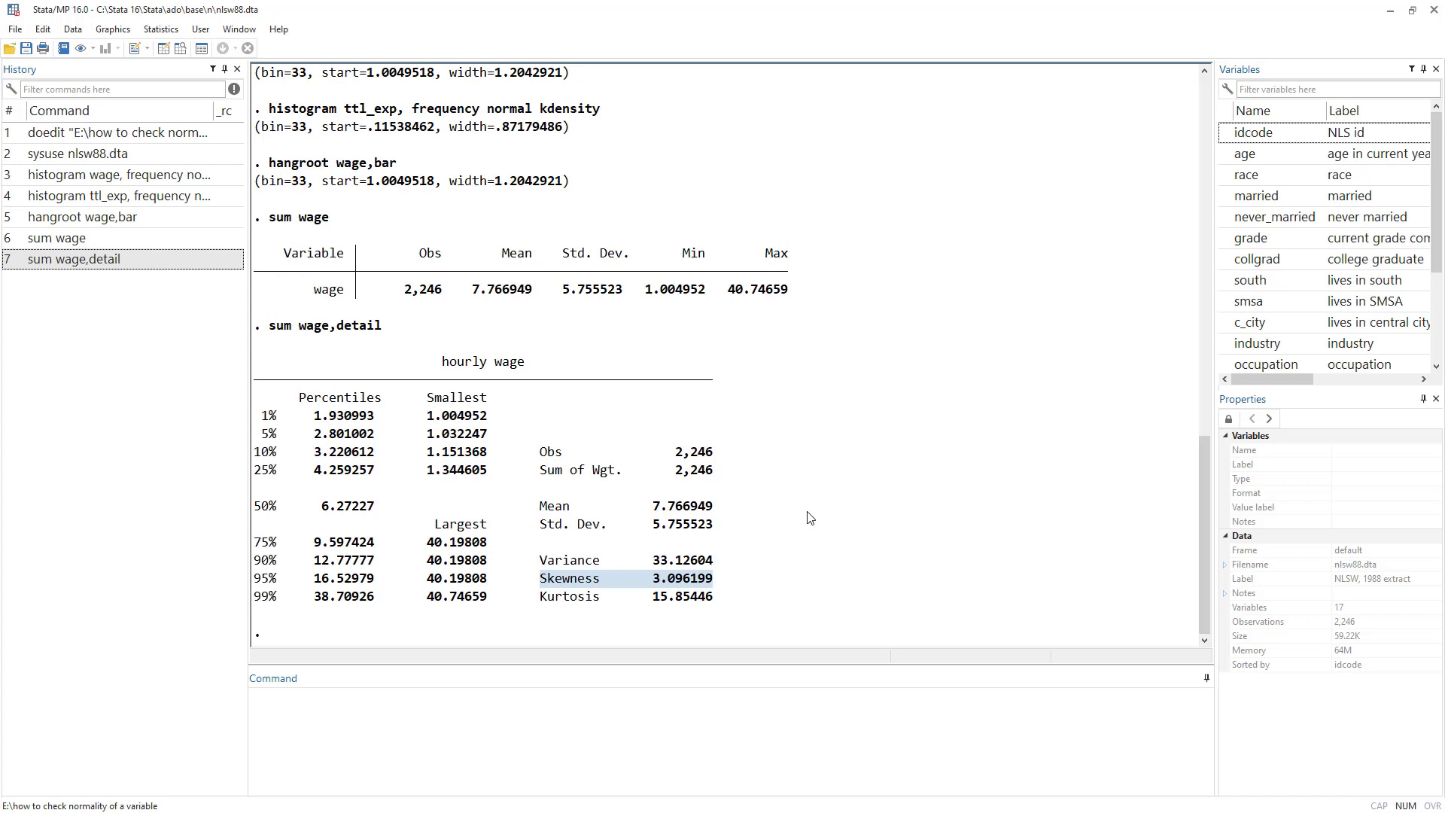
# - Redraw the wage frequency histogram with normal and kernel density curves and compare its shape with the skewness statistic
pyautogui.doubleClick(84, 181)
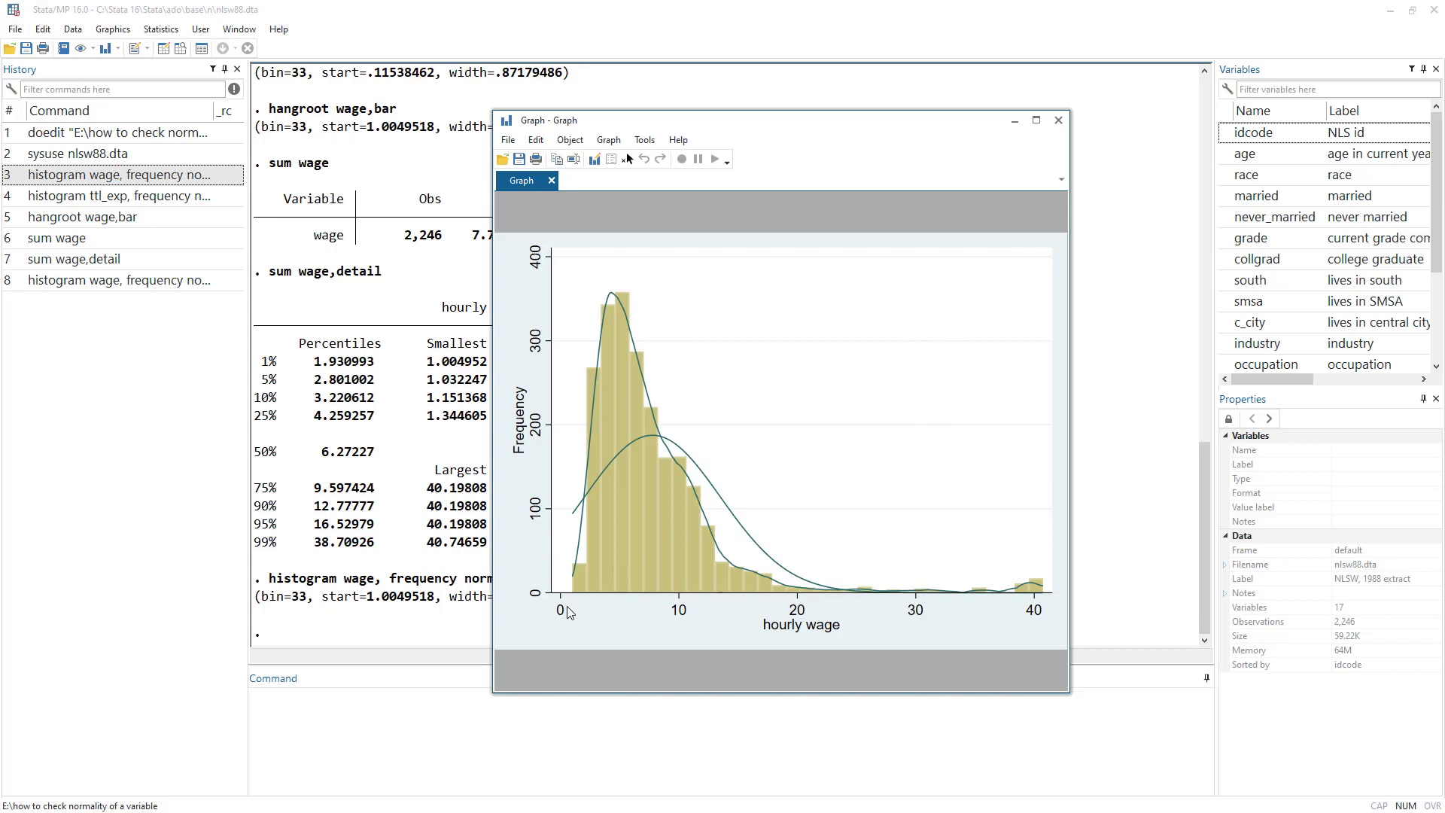
pyautogui.click(410, 596)
pyautogui.moveTo(533, 525); pyautogui.dragTo(719, 528)
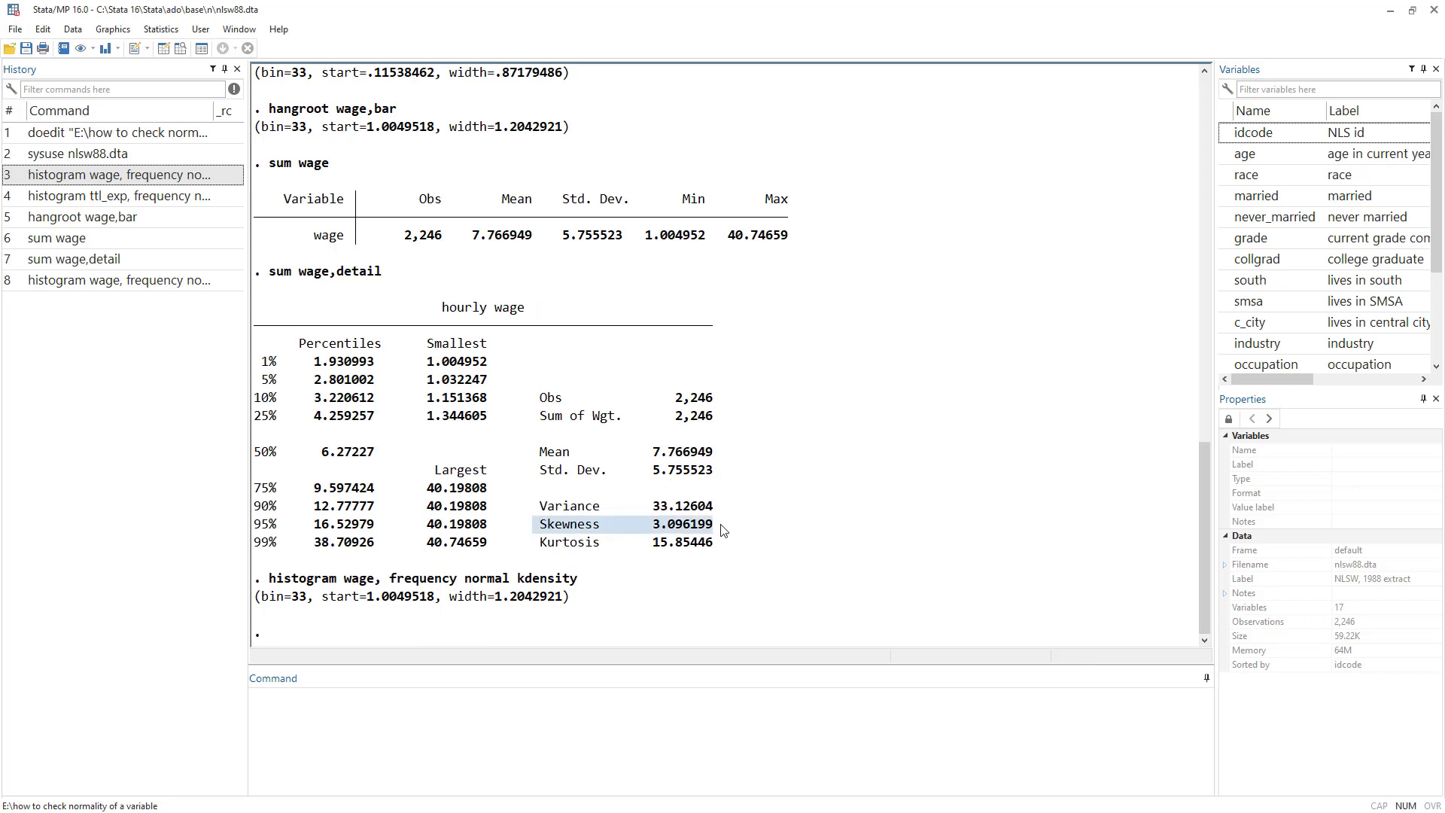
pyautogui.moveTo(652, 527); pyautogui.dragTo(709, 532)
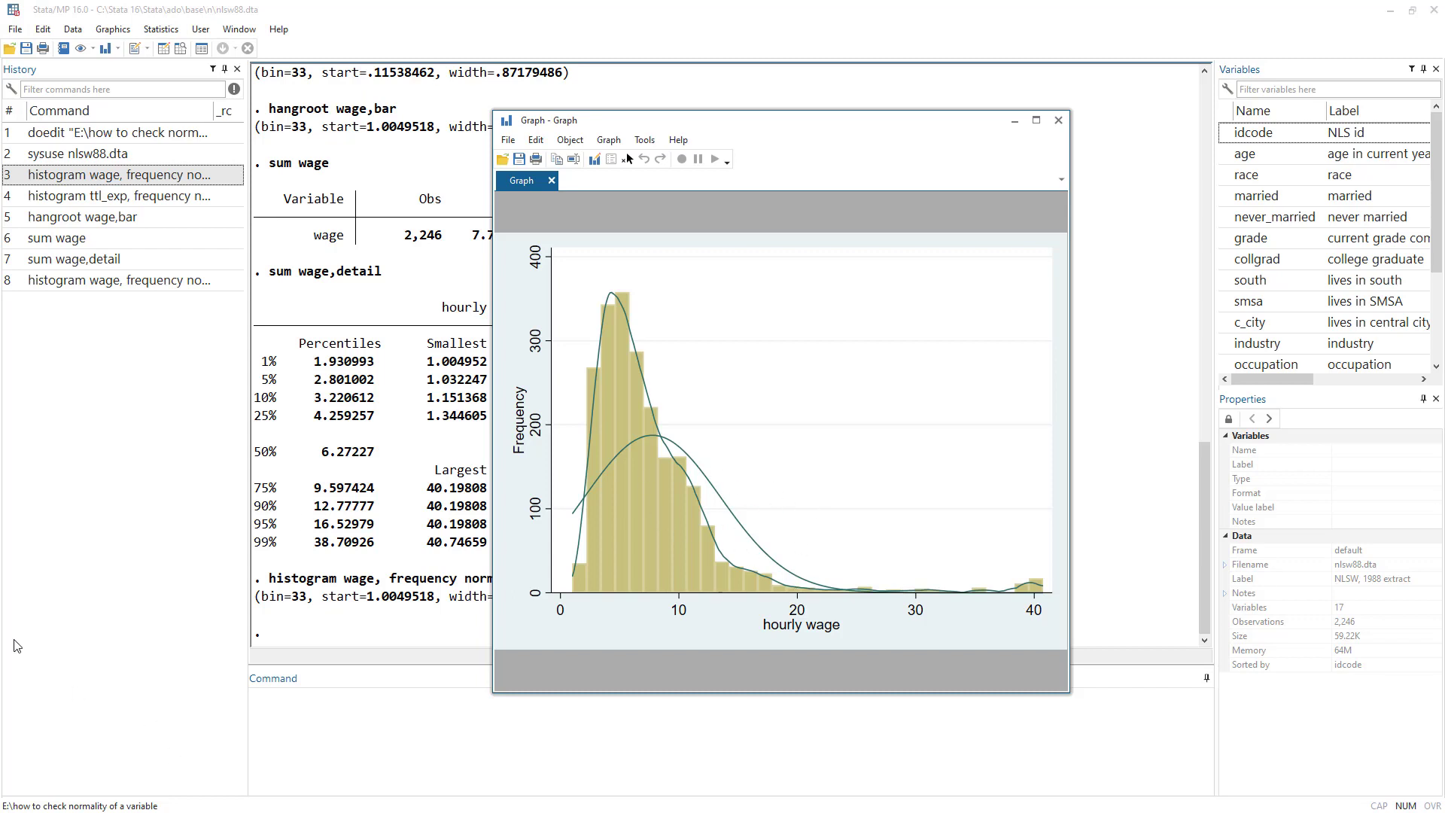
pyautogui.click(316, 339)
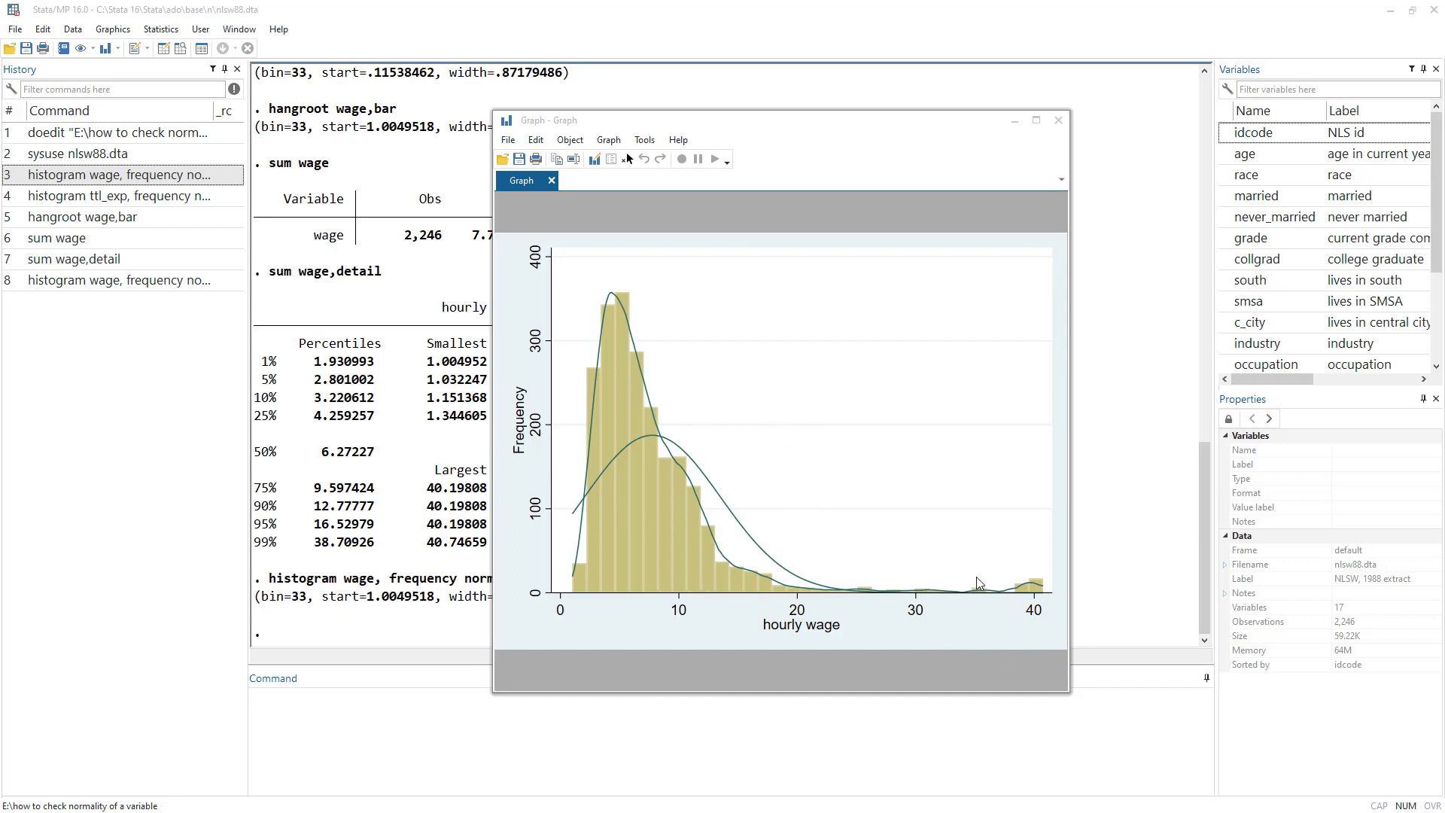
# - Redraw the ttl_exp frequency histogram with both density curves and review it alongside the kurtosis statistic of wage
pyautogui.click(114, 197)
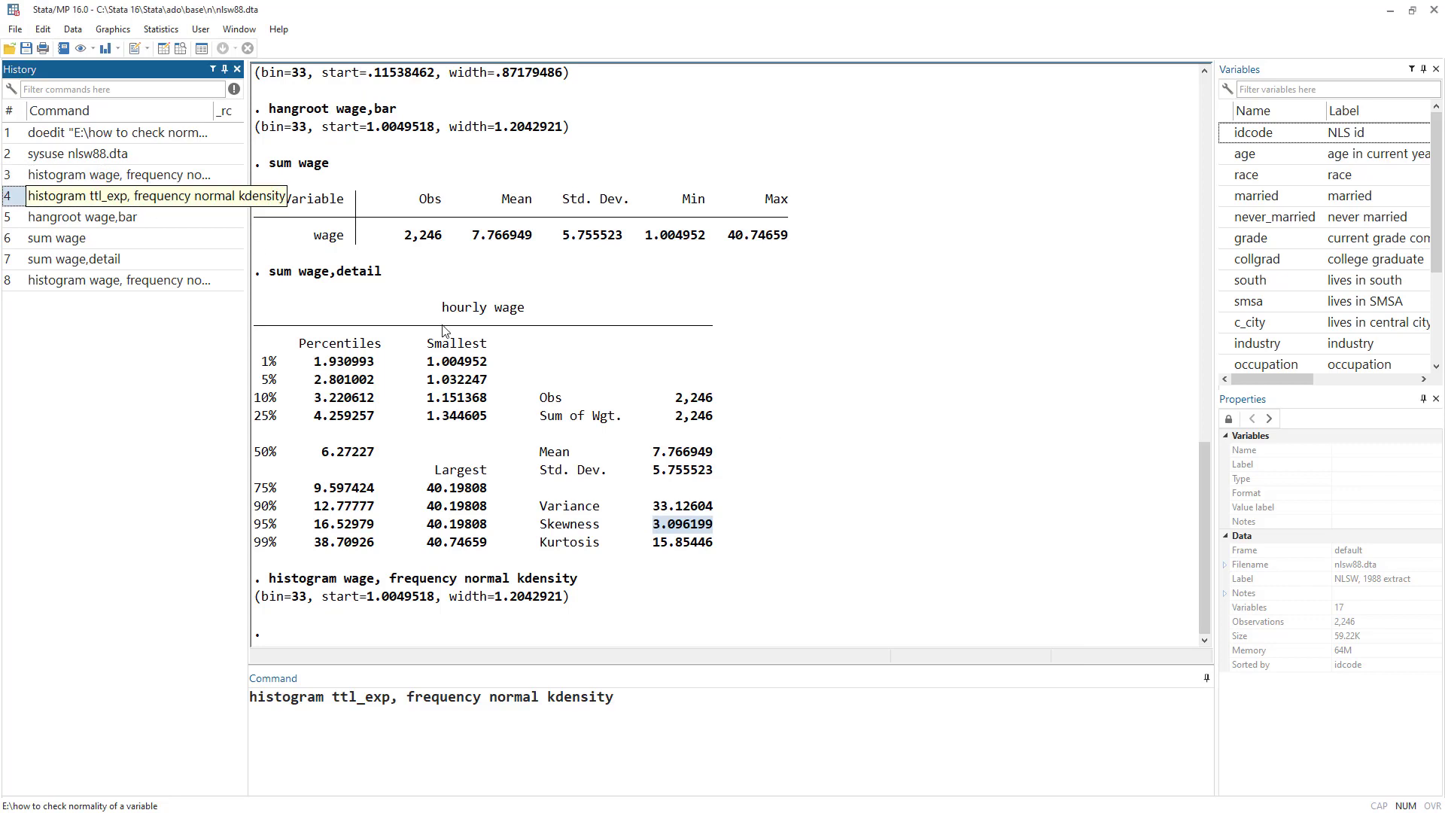
pyautogui.doubleClick(117, 202)
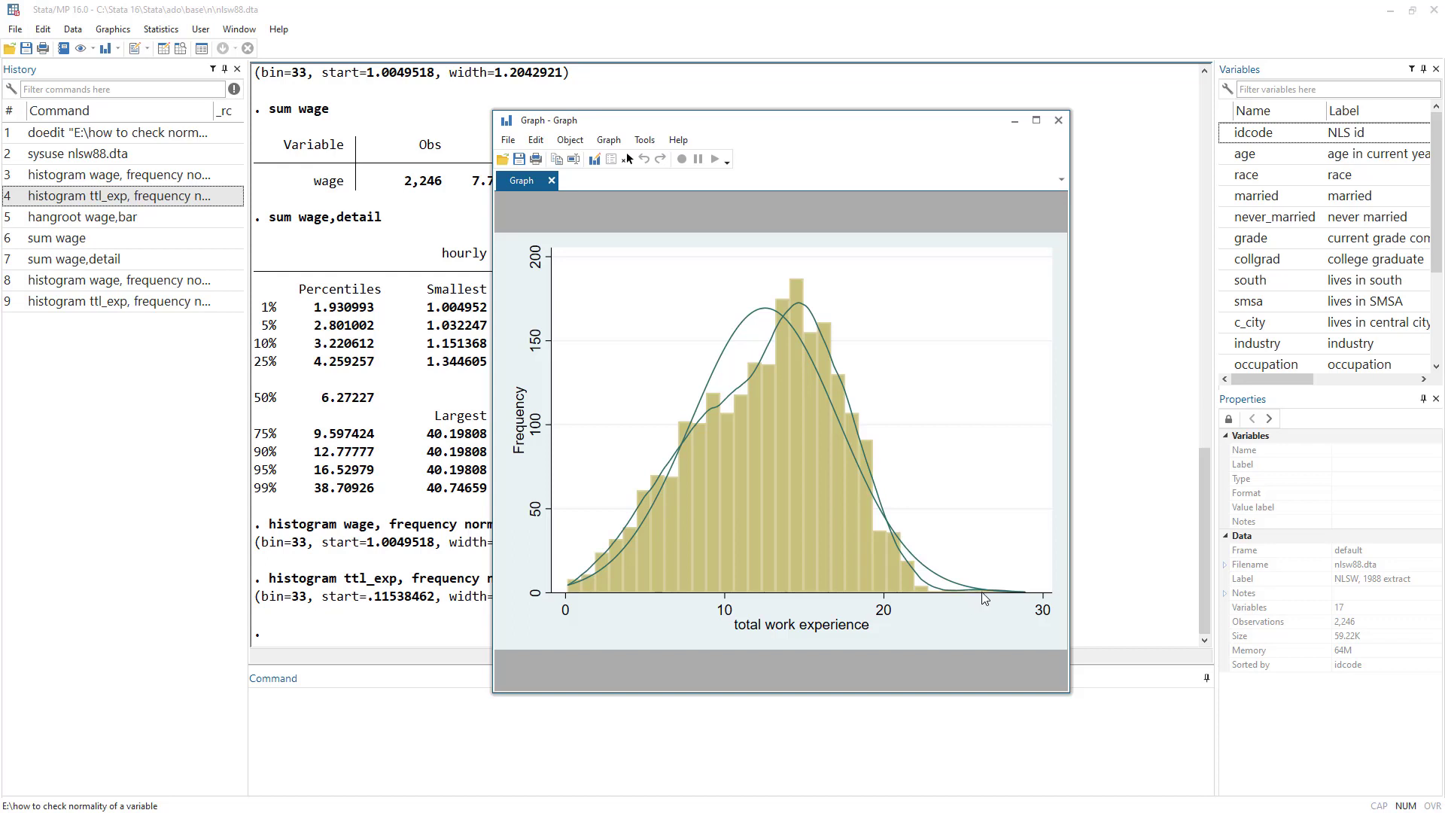
pyautogui.click(434, 592)
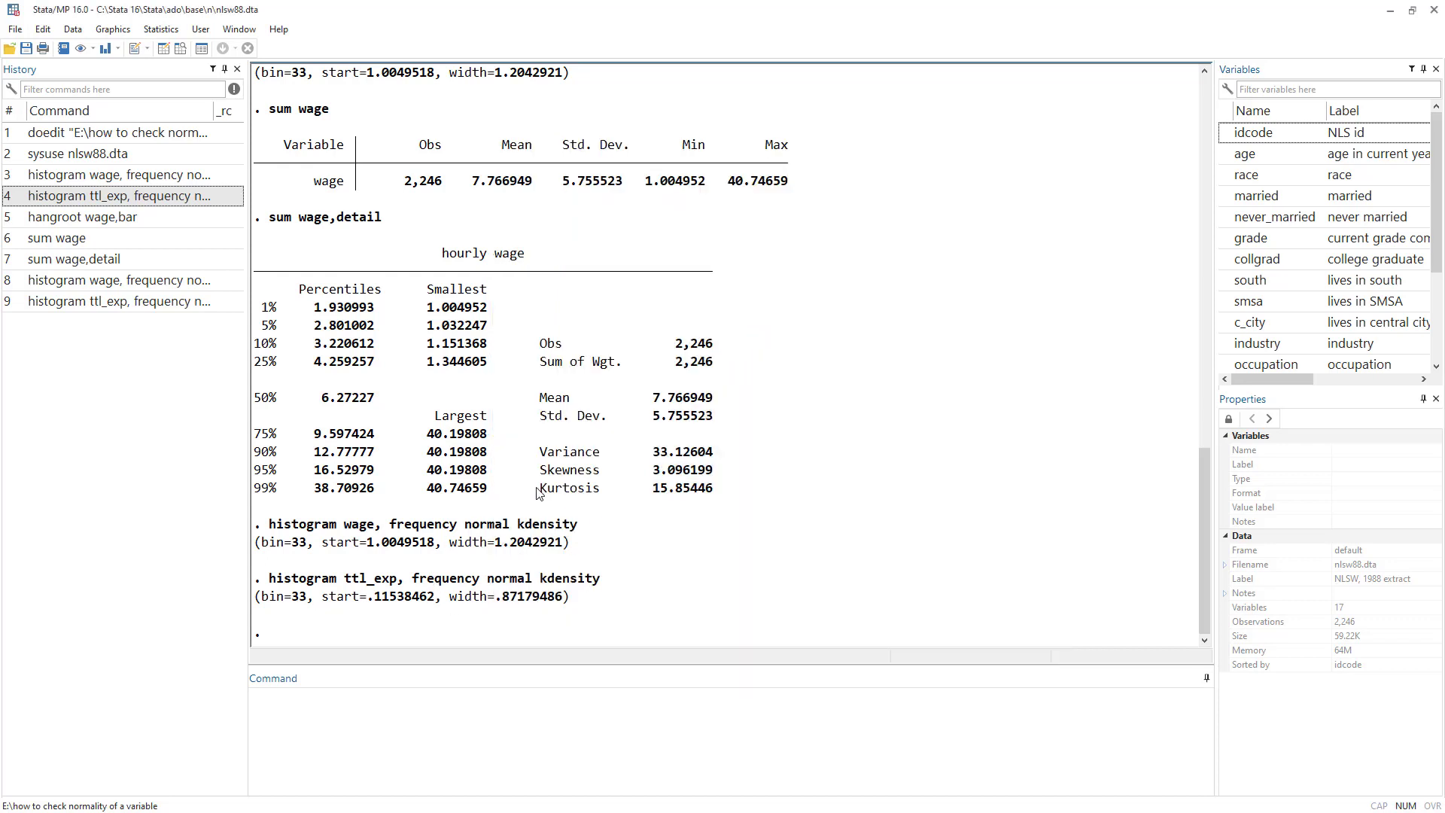
pyautogui.moveTo(537, 489); pyautogui.dragTo(701, 492)
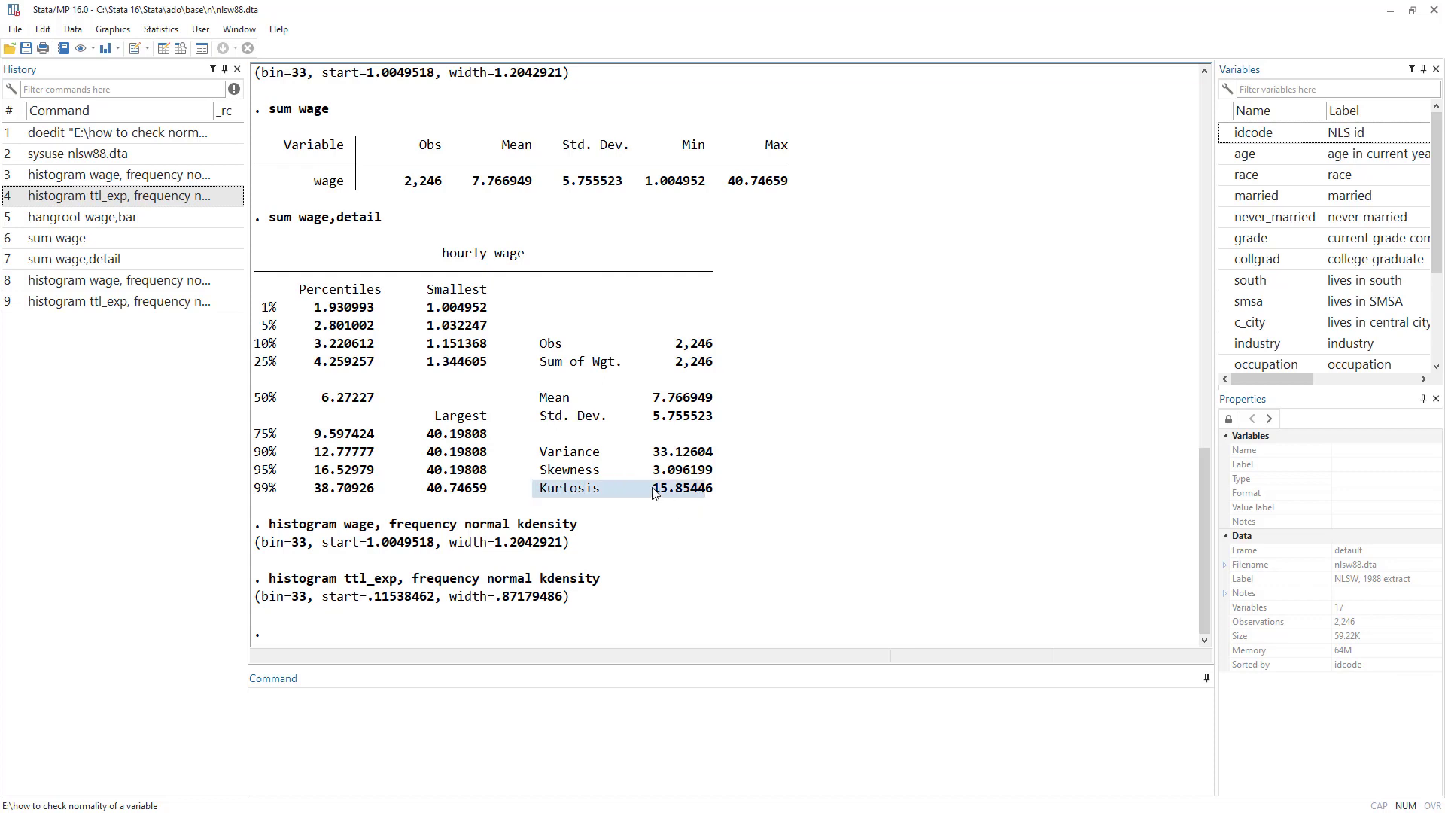
pyautogui.moveTo(649, 494); pyautogui.dragTo(661, 494)
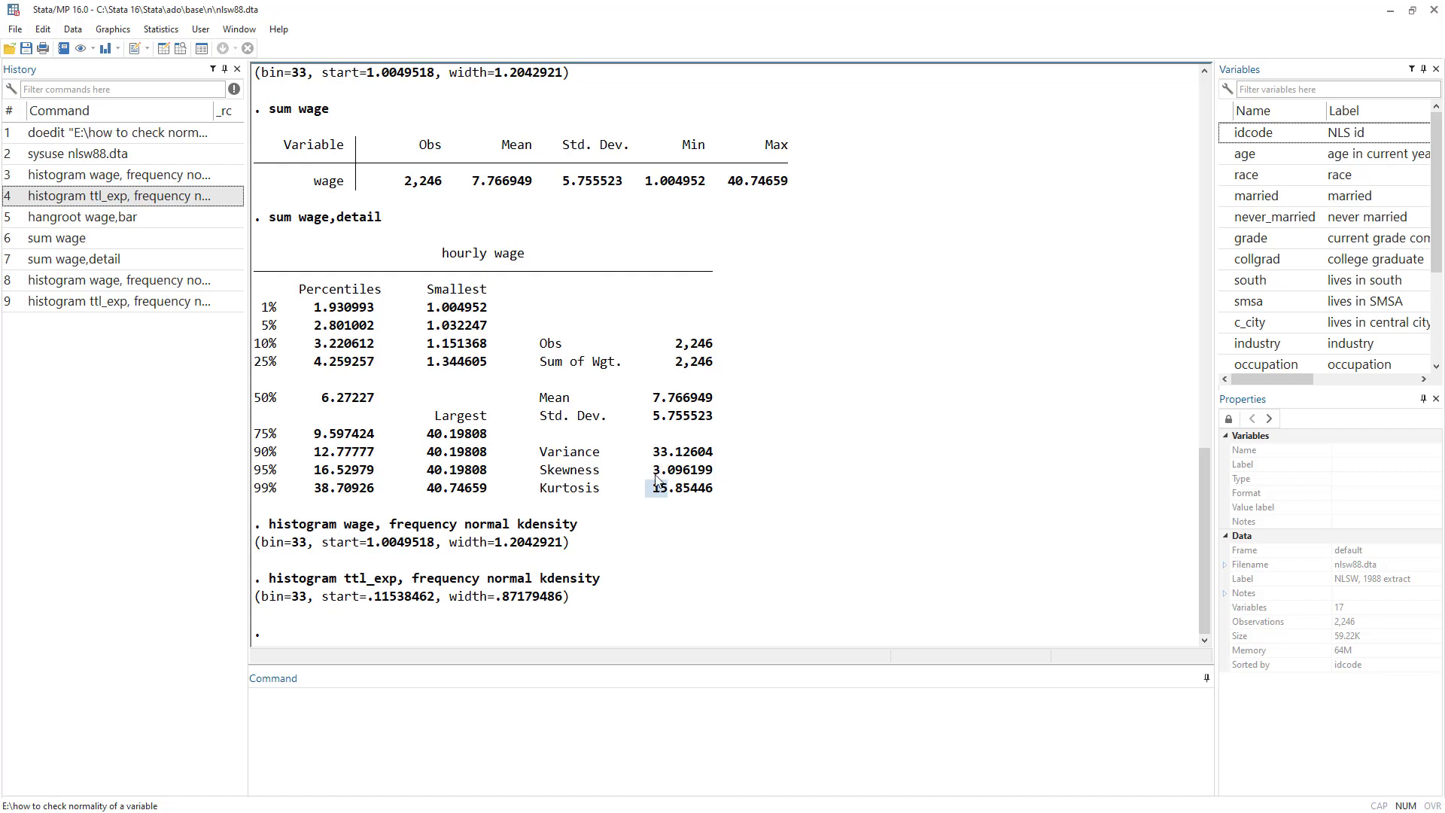
pyautogui.hotkey('alt', 'Tab')
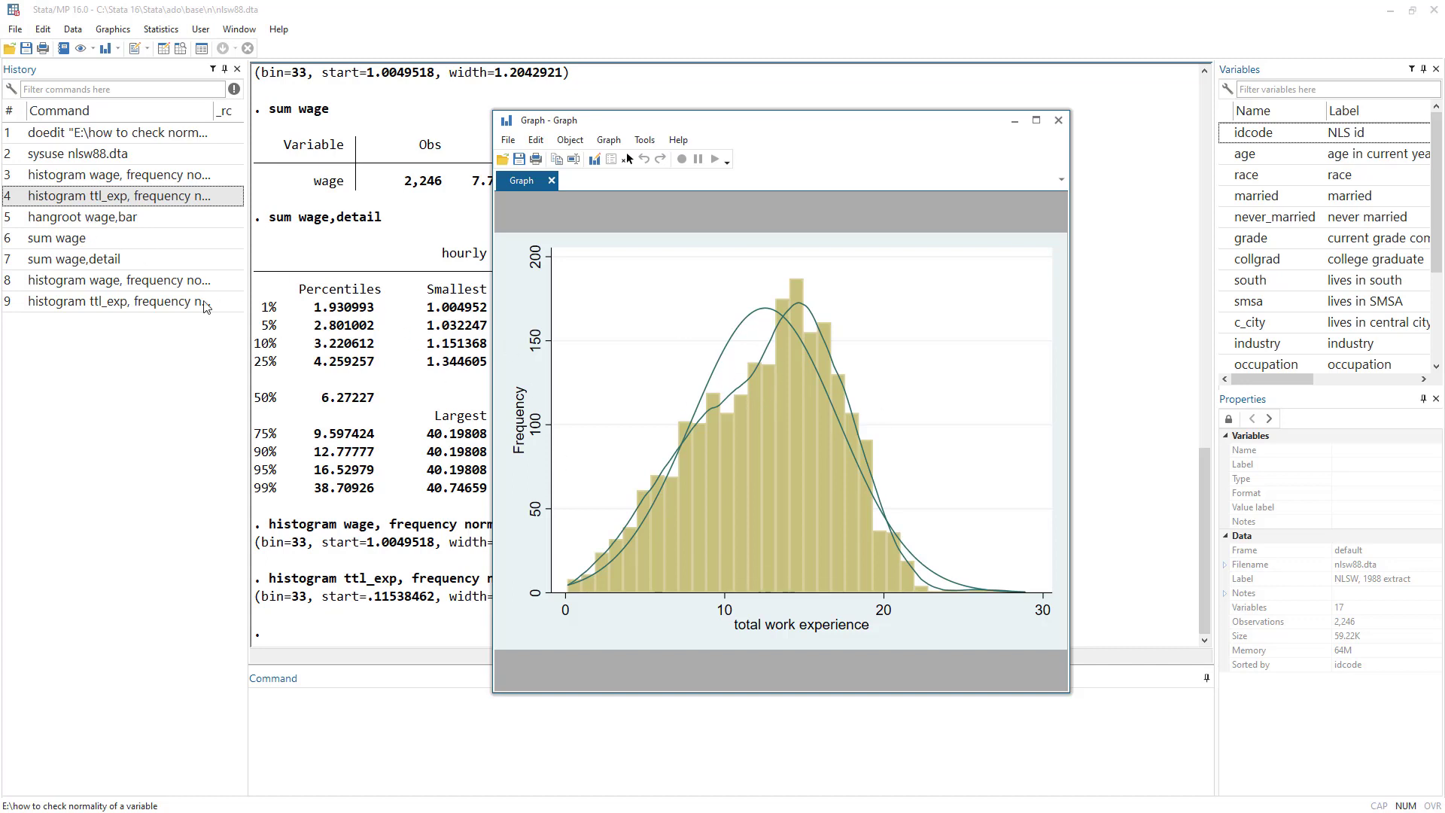
# - Run sum ttl_exp,detail by adapting the earlier detailed summary command, and examine the variable's kurtosis and skewness
pyautogui.click(147, 308)
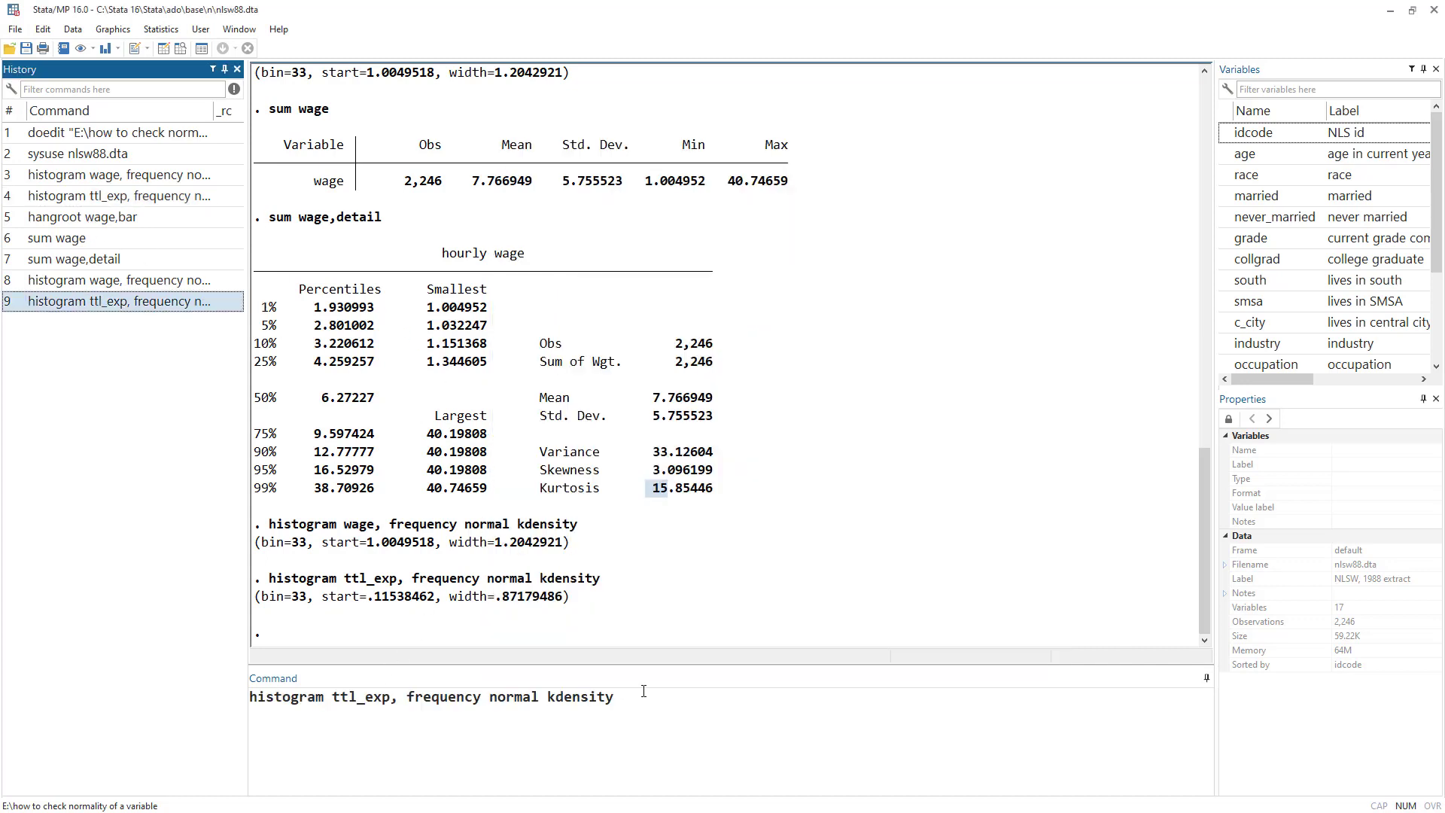
pyautogui.doubleClick(374, 694)
pyautogui.hotkey('ctrl', 'c')
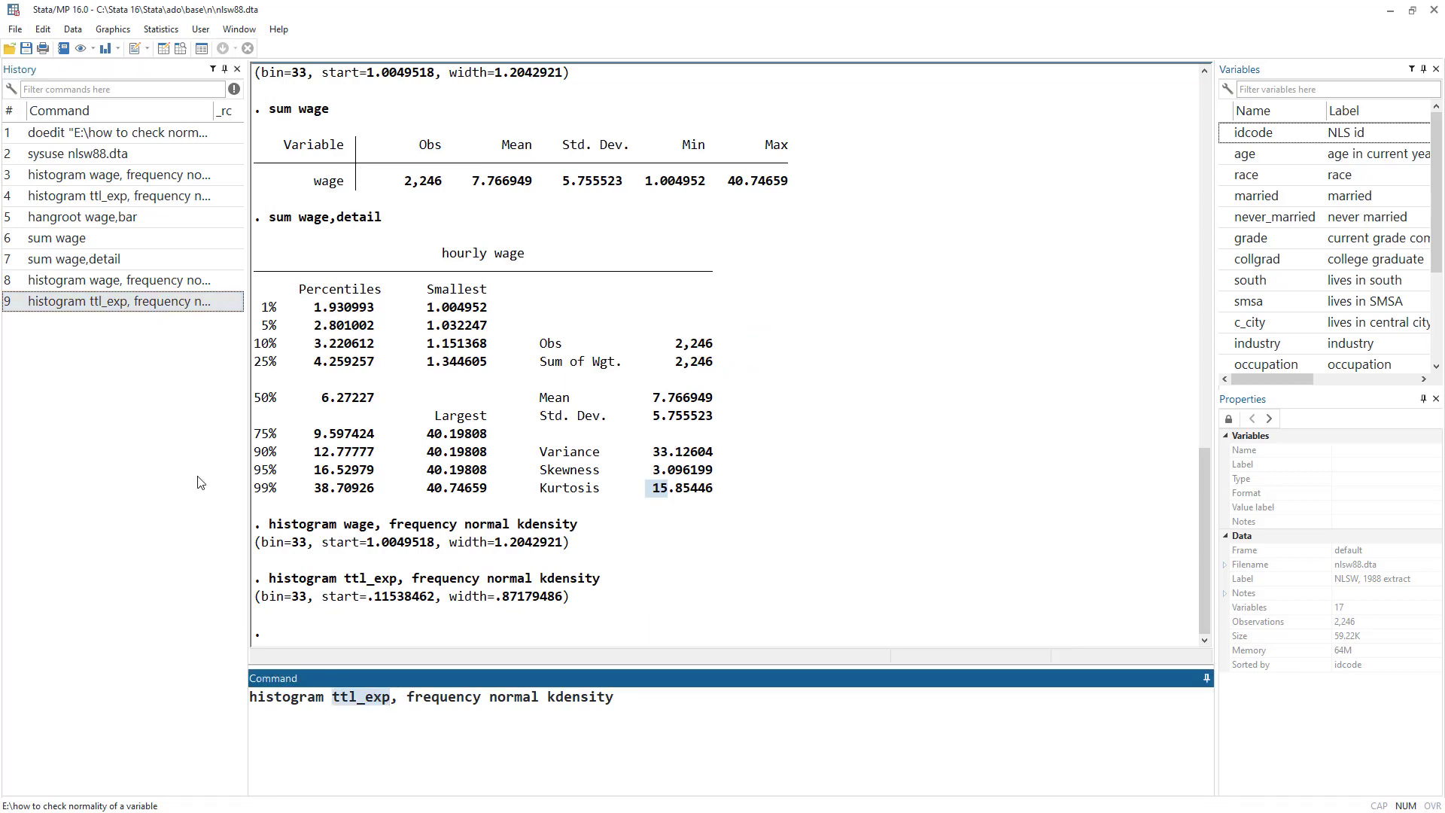
pyautogui.click(93, 263)
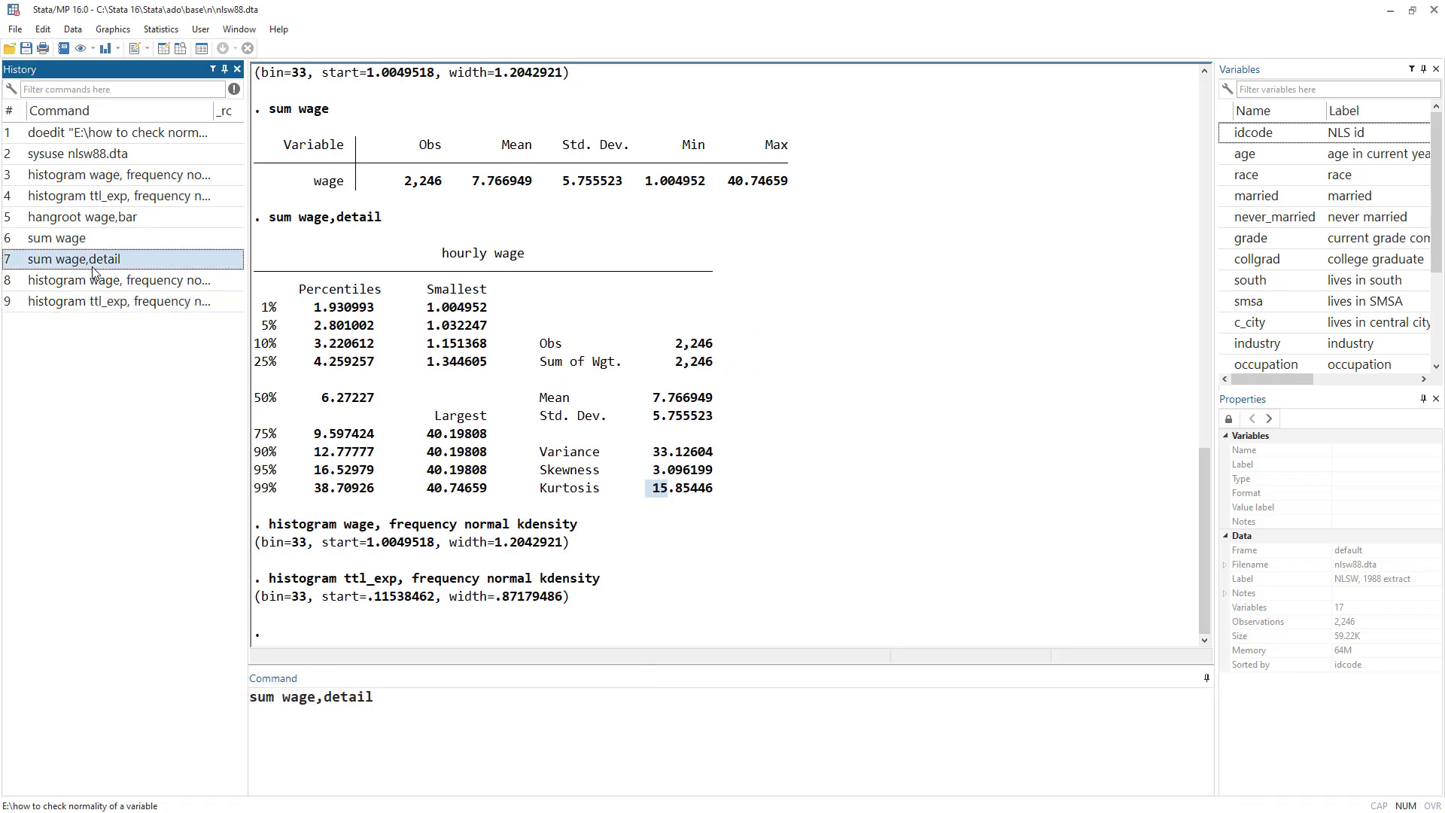
pyautogui.doubleClick(299, 698)
pyautogui.hotkey('ctrl', 'v')
pyautogui.press('Return')
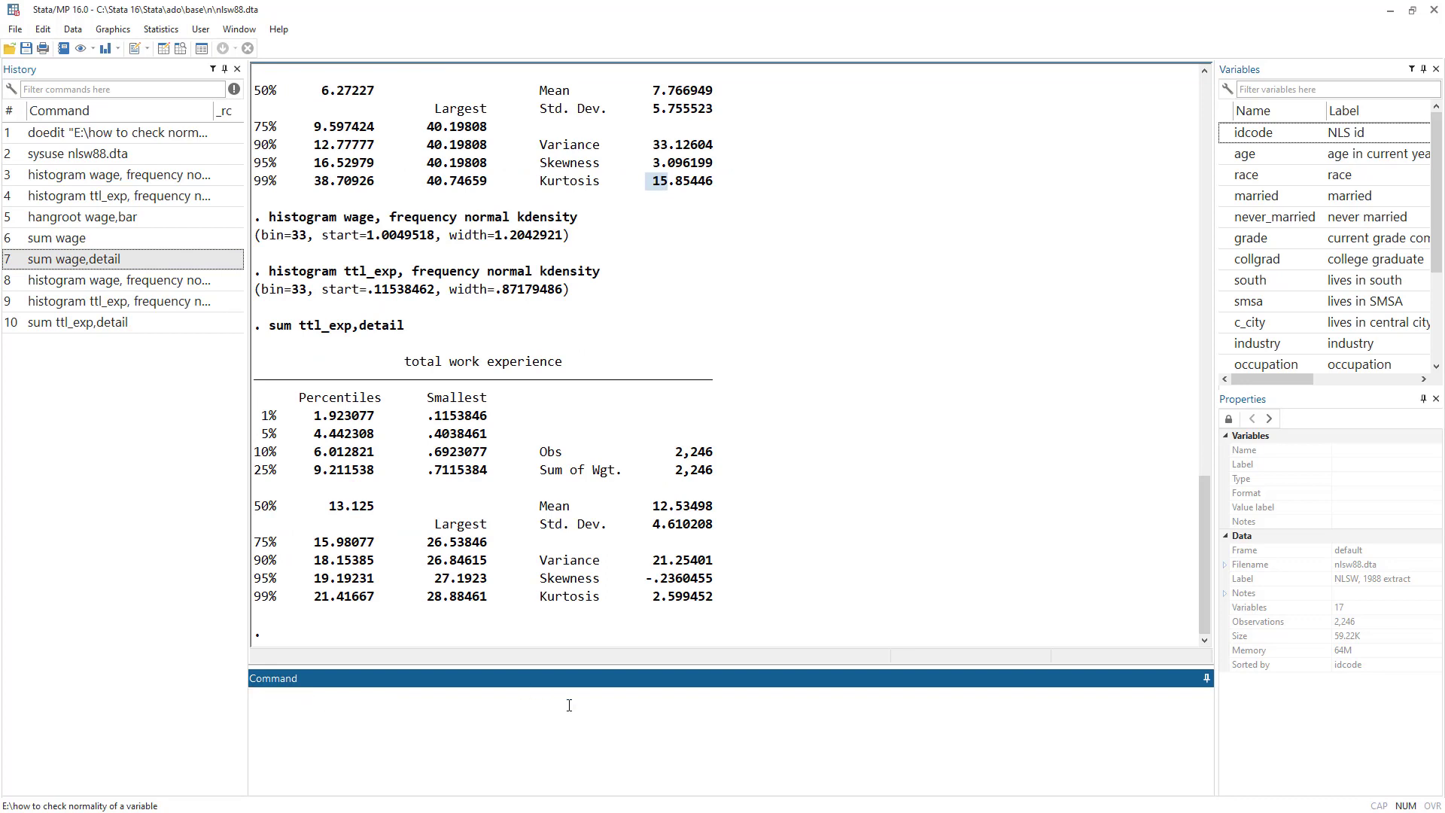
pyautogui.moveTo(653, 596); pyautogui.dragTo(719, 608)
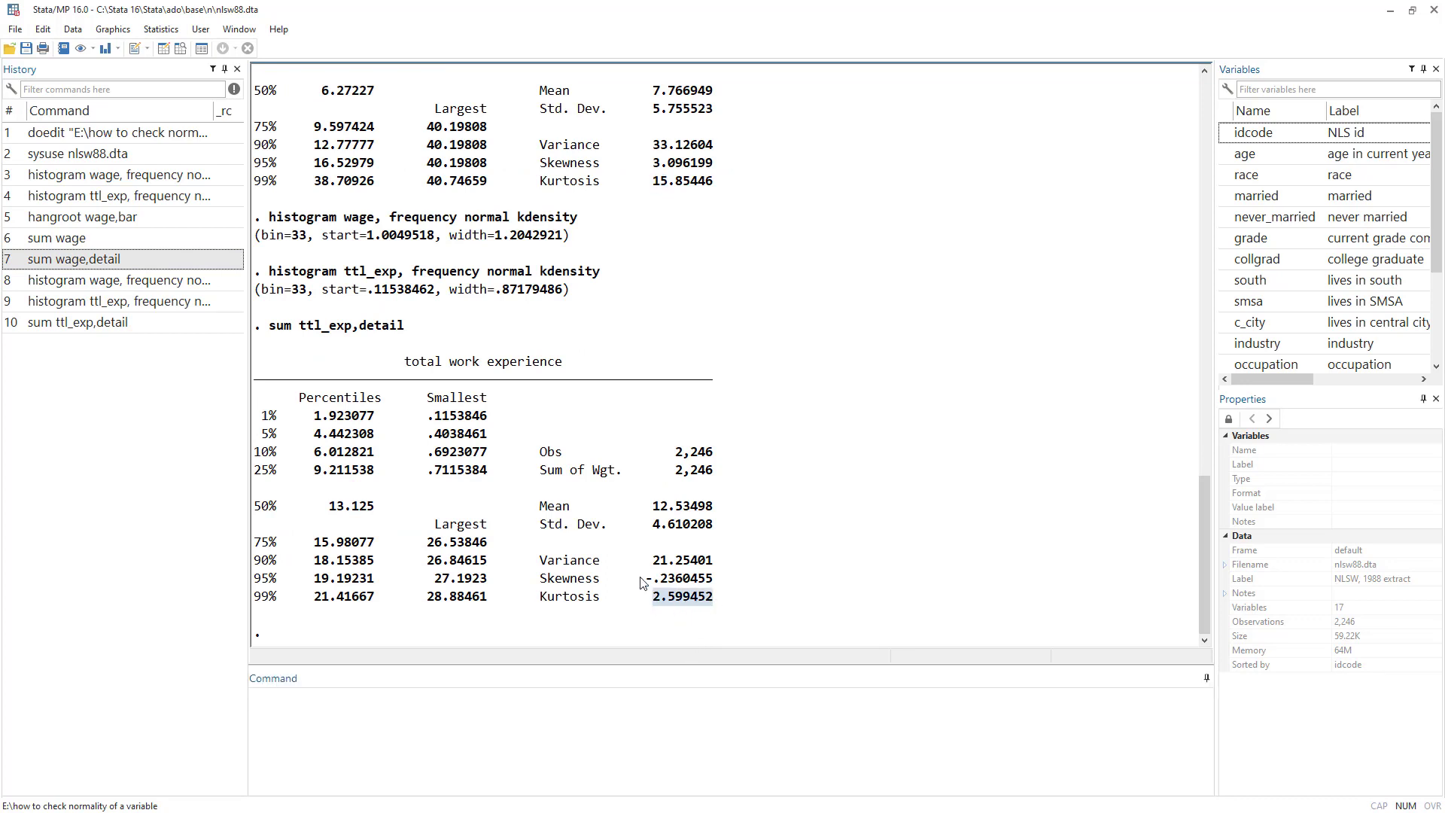
pyautogui.moveTo(645, 578); pyautogui.dragTo(713, 587)
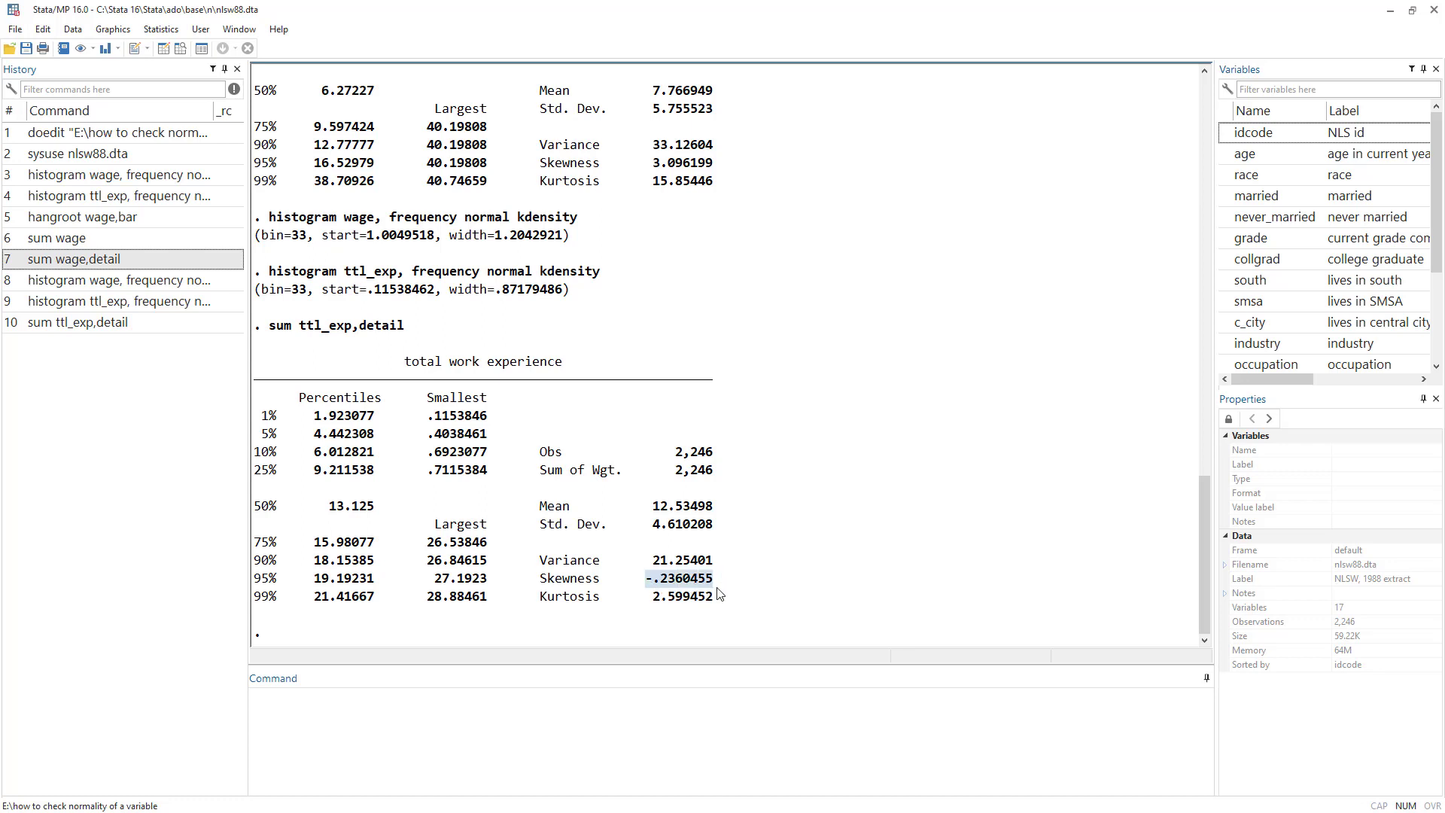
# - Review the kurtosis of wage against its redrawn frequency histogram with both density curves, and close the graph window
pyautogui.scroll(2, 691, 288)
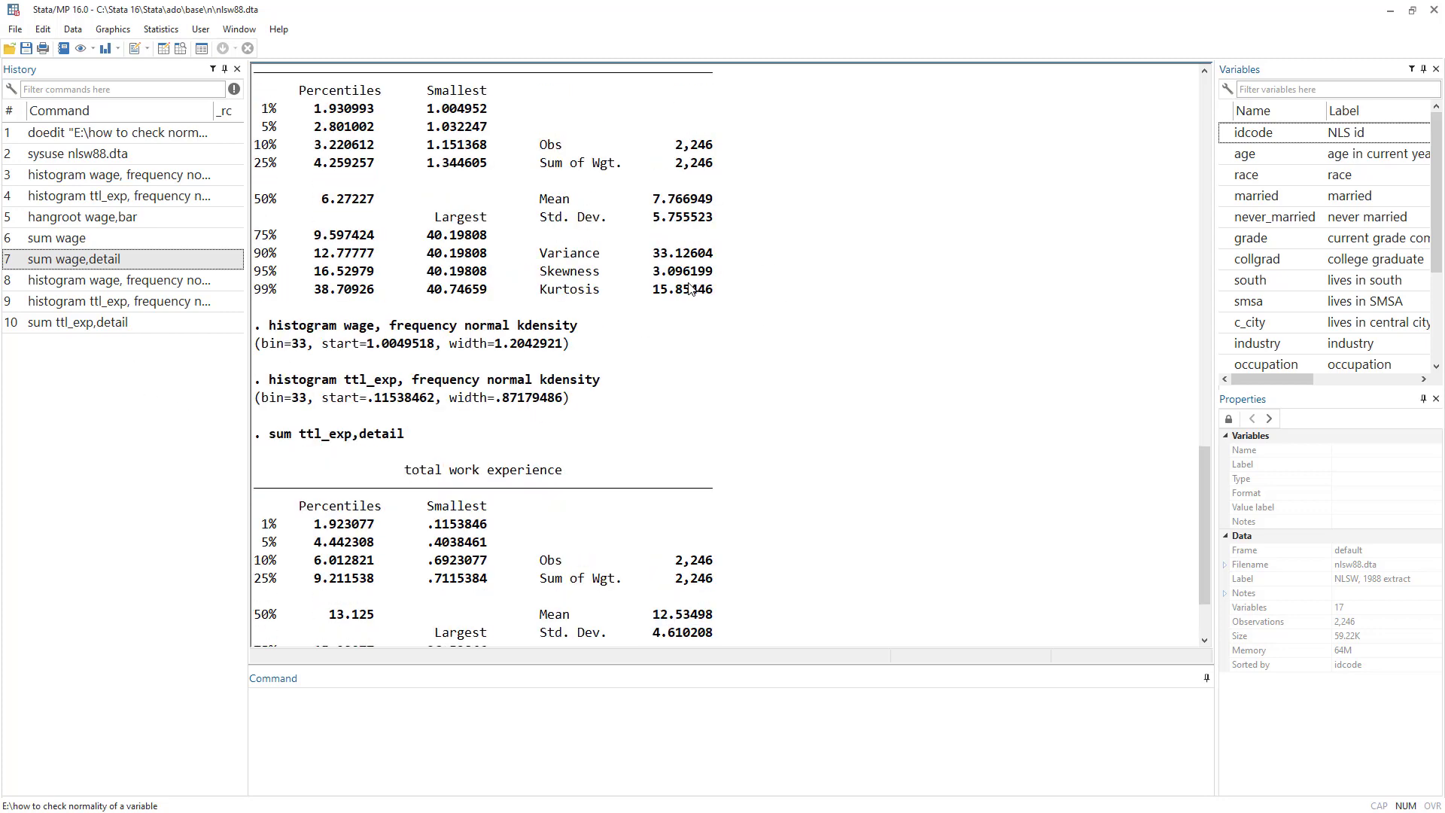
pyautogui.scroll(1, 691, 288)
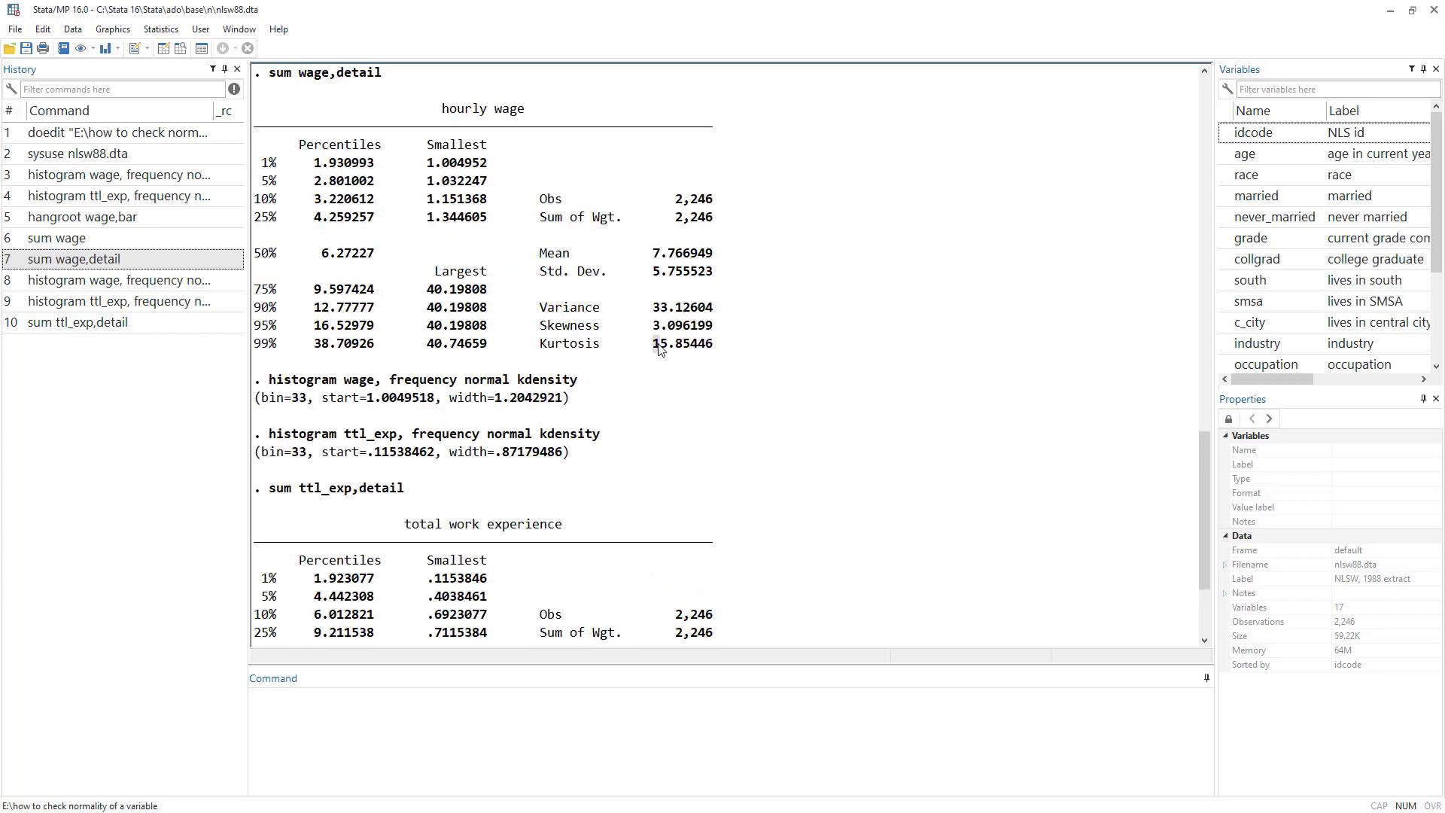
pyautogui.moveTo(657, 348); pyautogui.dragTo(711, 347)
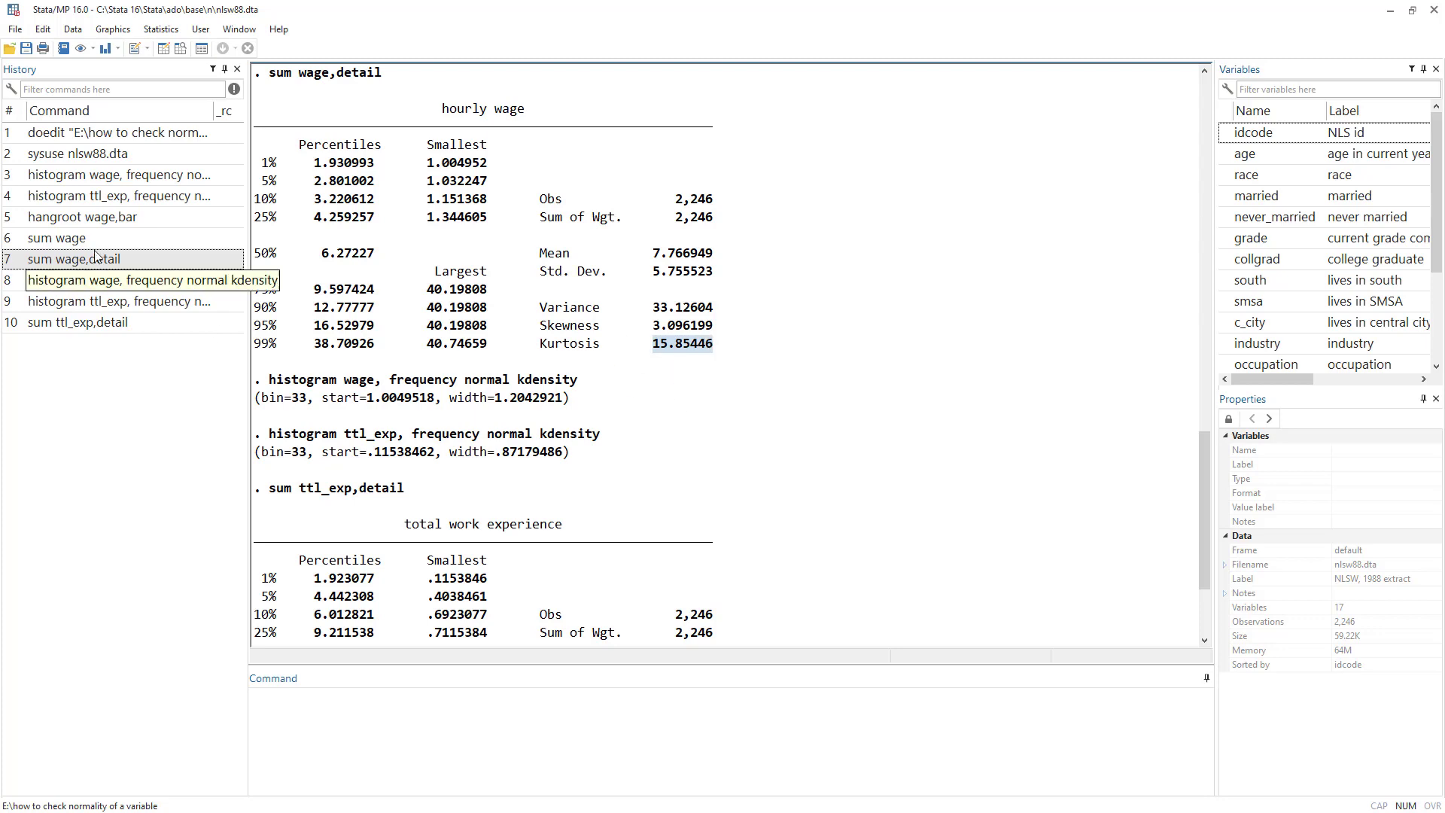
pyautogui.doubleClick(111, 176)
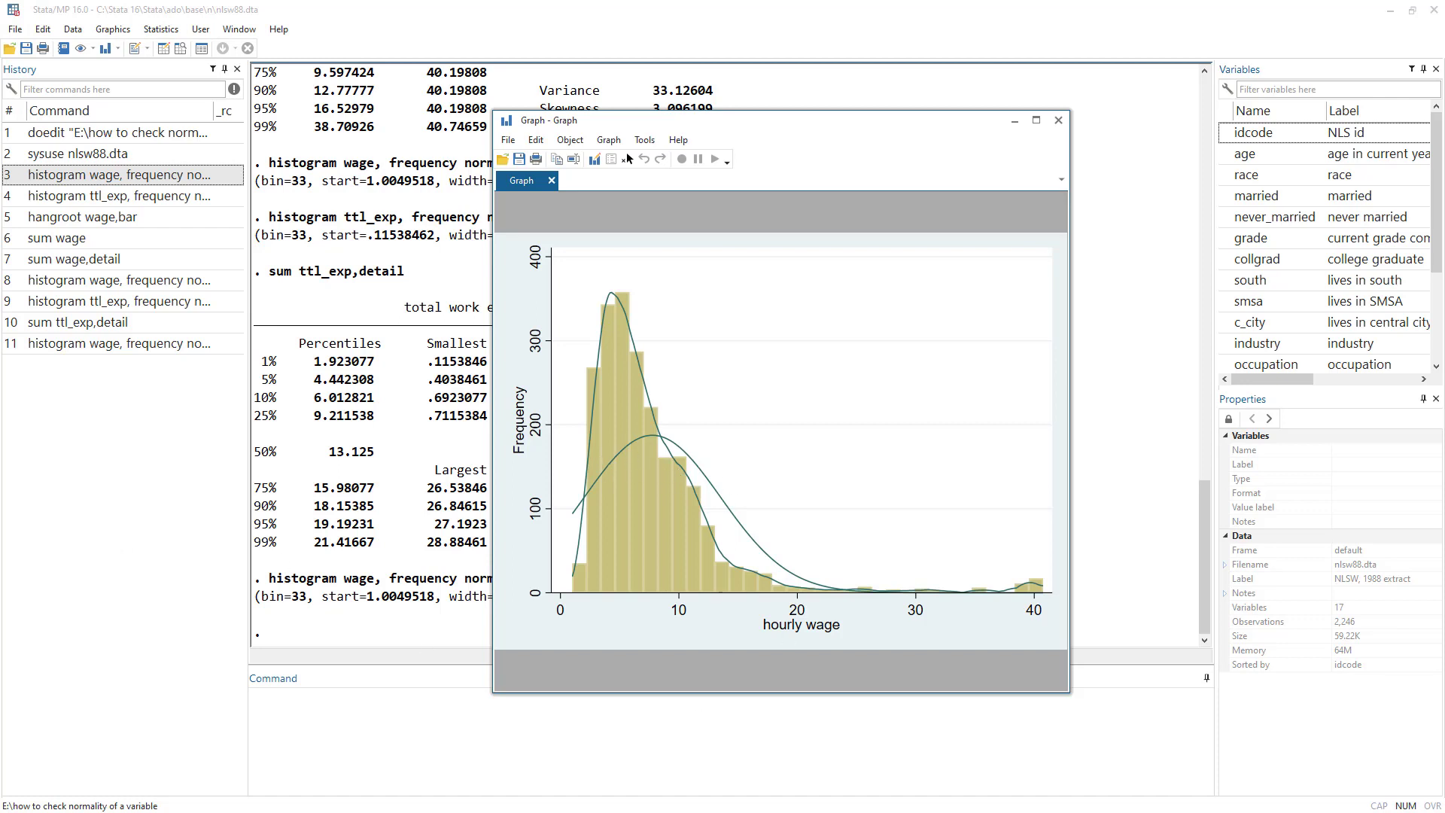
pyautogui.click(299, 384)
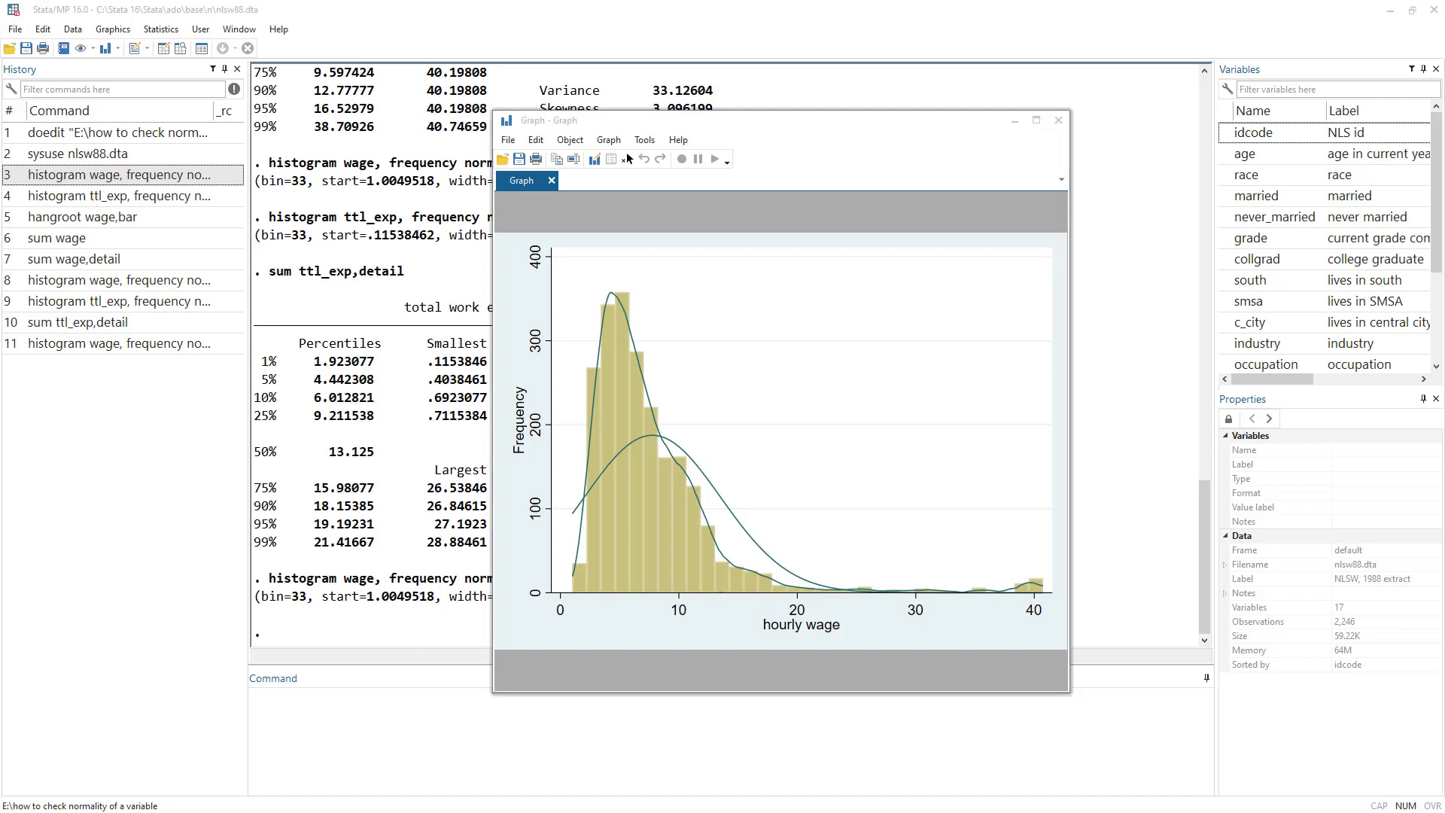
pyautogui.click(1059, 120)
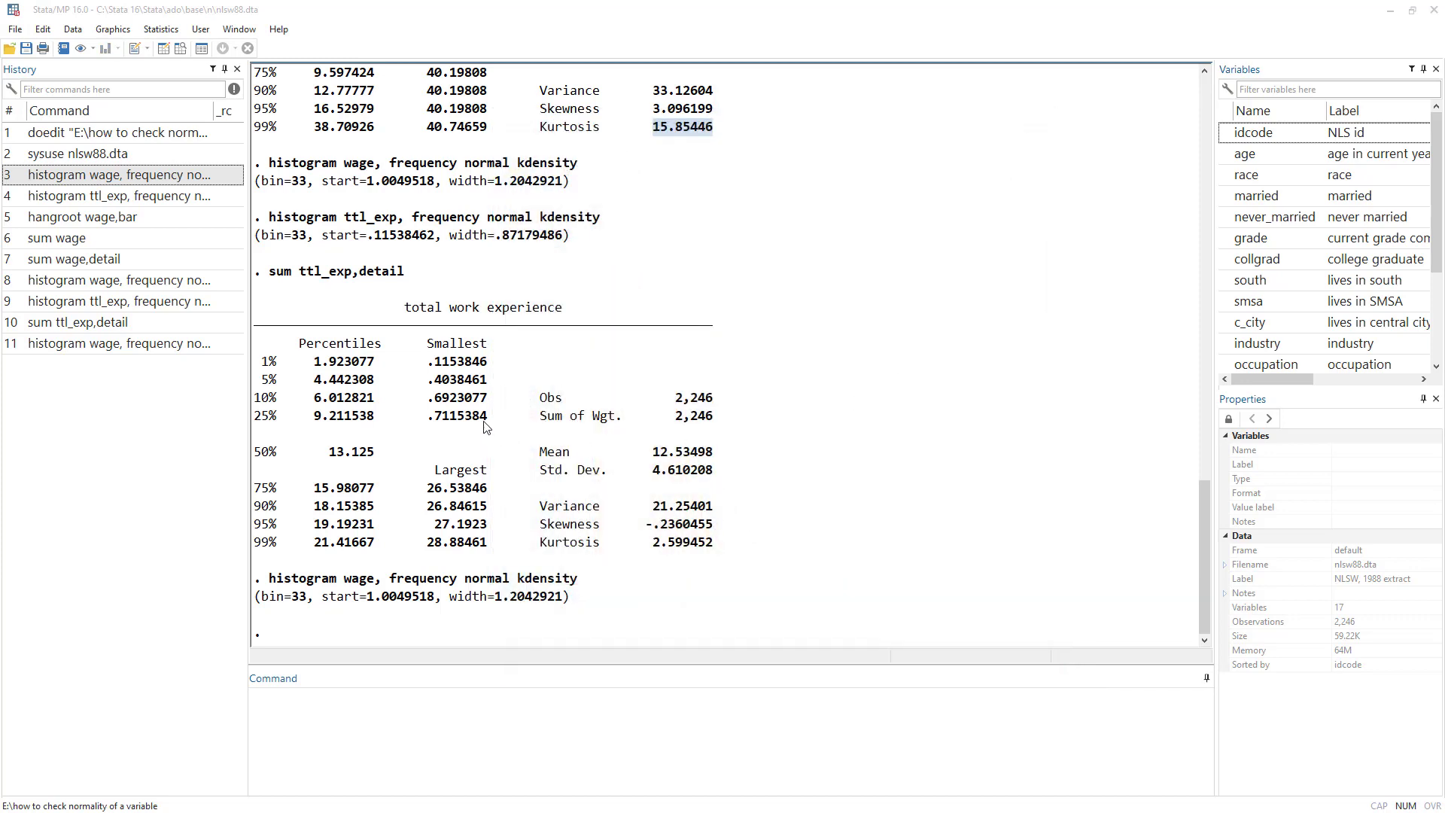
# - Run the skewness and kurtosis normality test on wage and examine the joint test's Prob>chi2 result
pyautogui.click(155, 30)
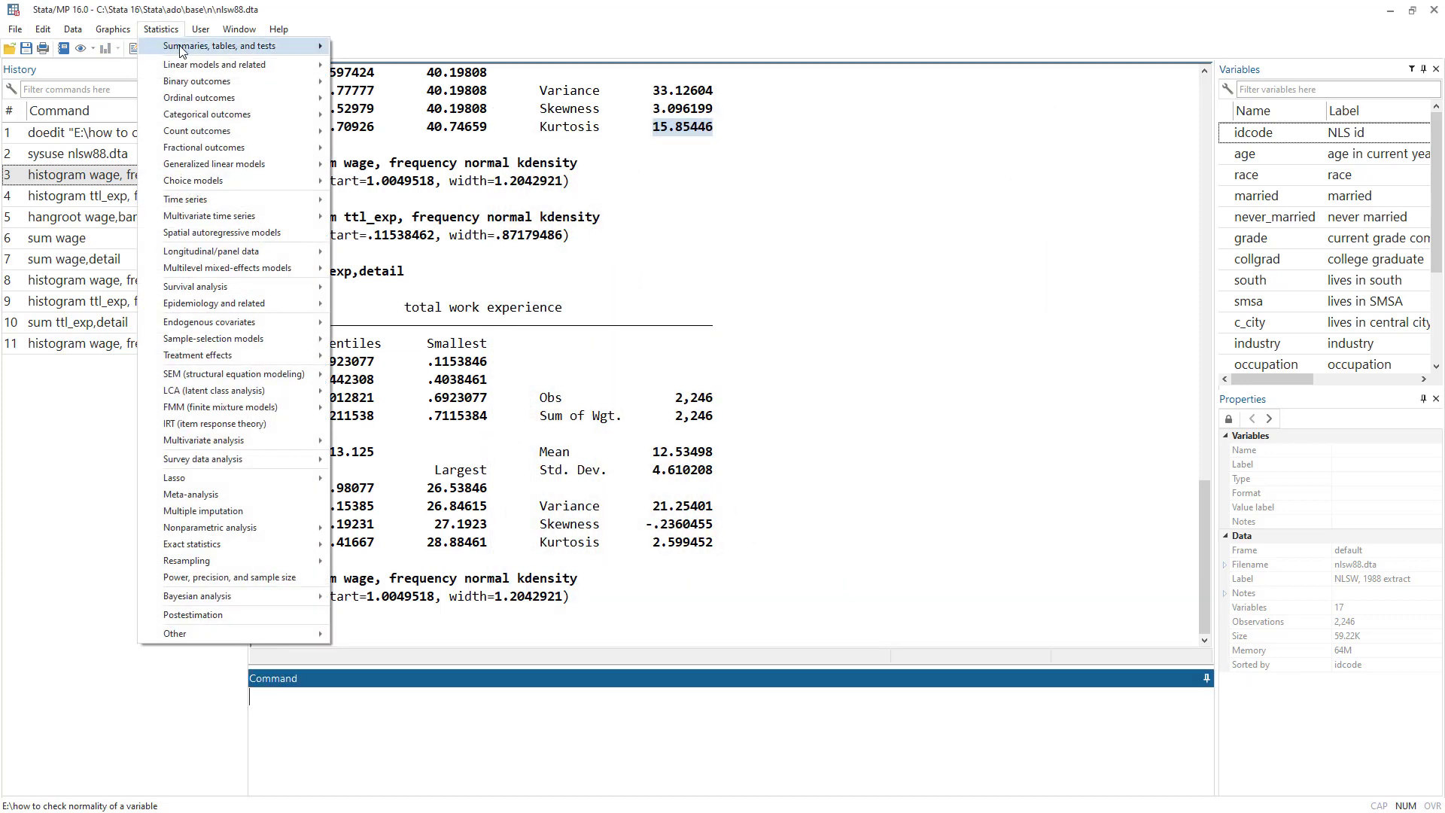
pyautogui.moveTo(182, 49)
pyautogui.moveTo(545, 137)
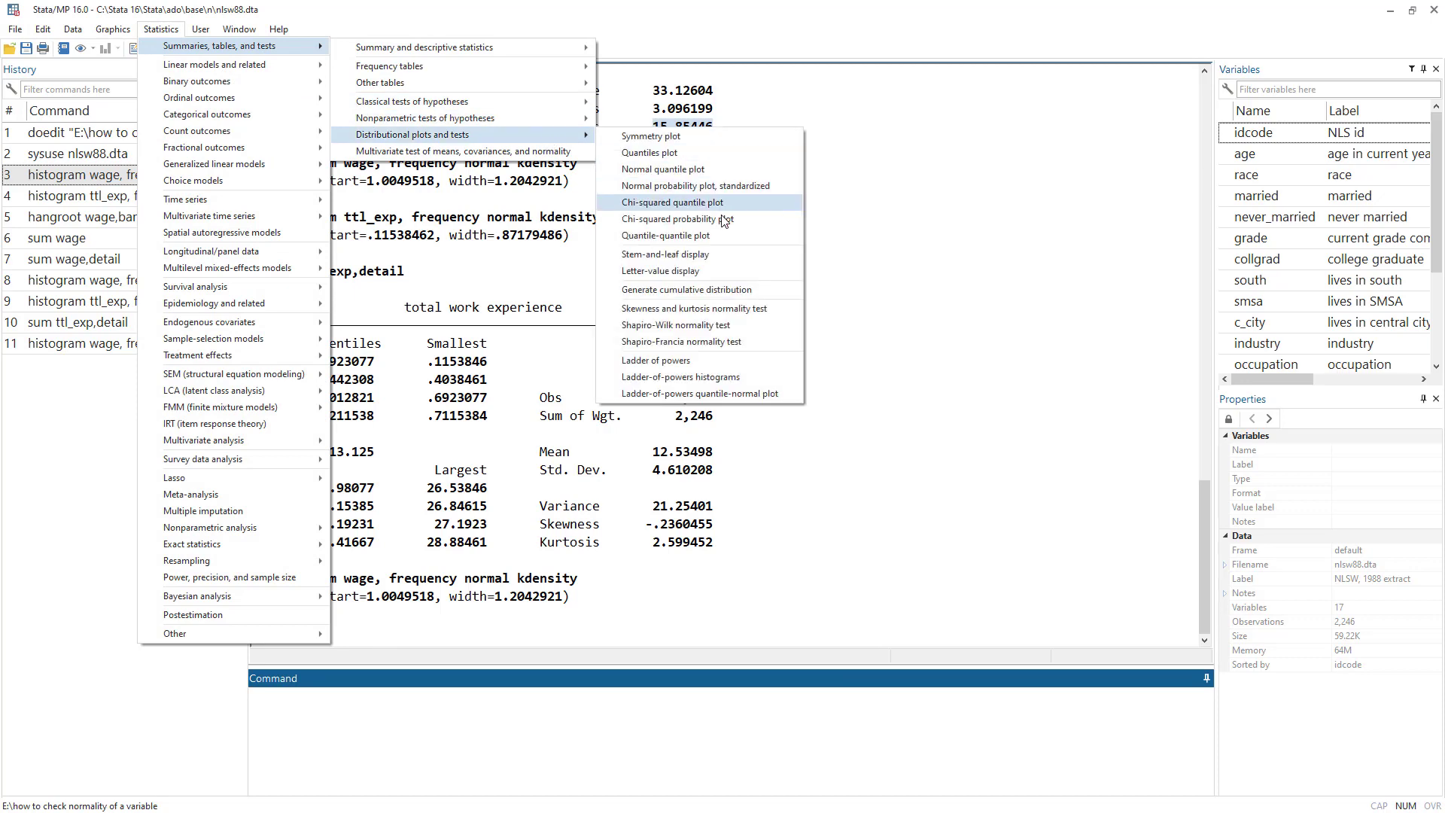
pyautogui.click(746, 310)
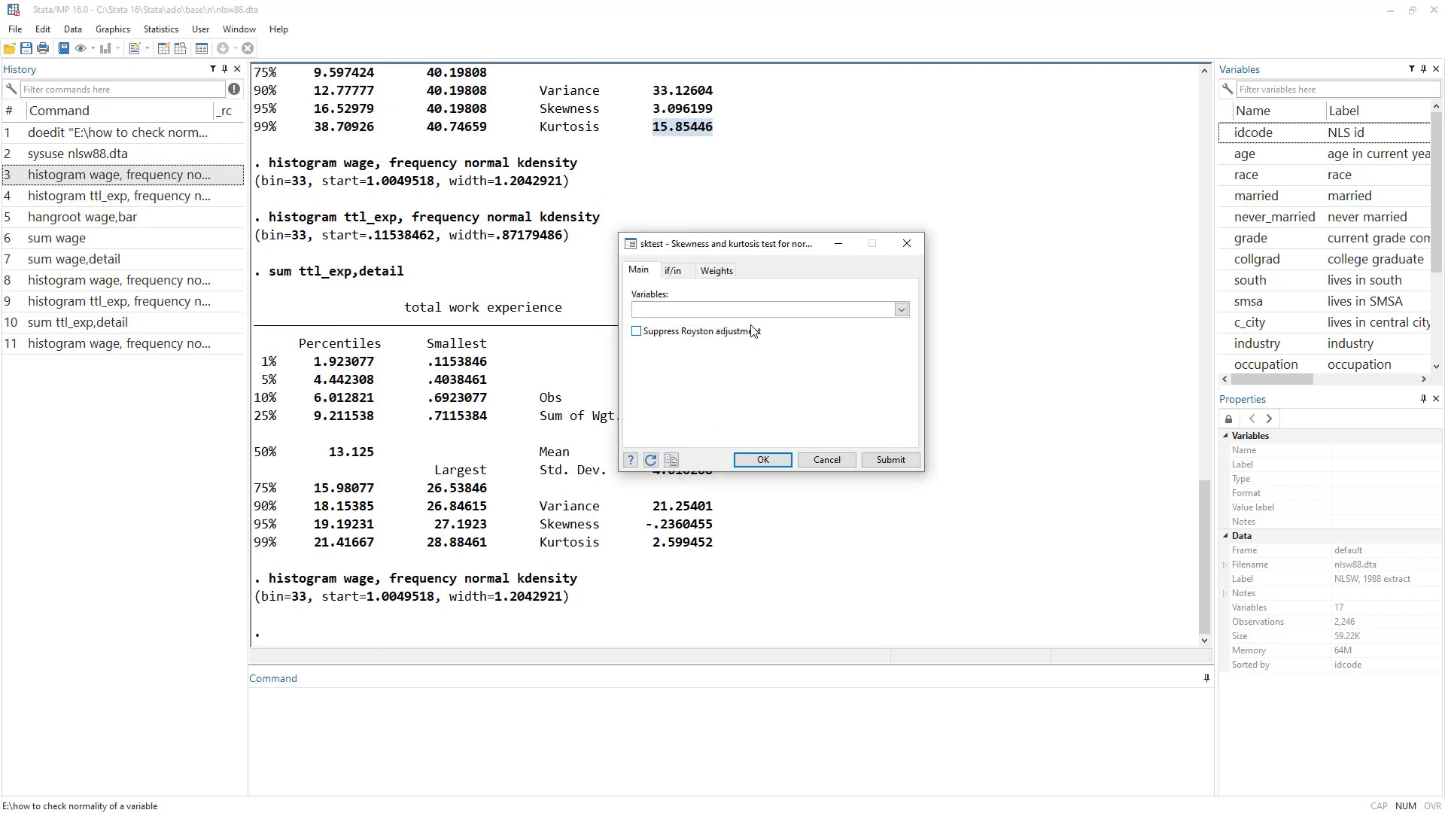
pyautogui.click(900, 310)
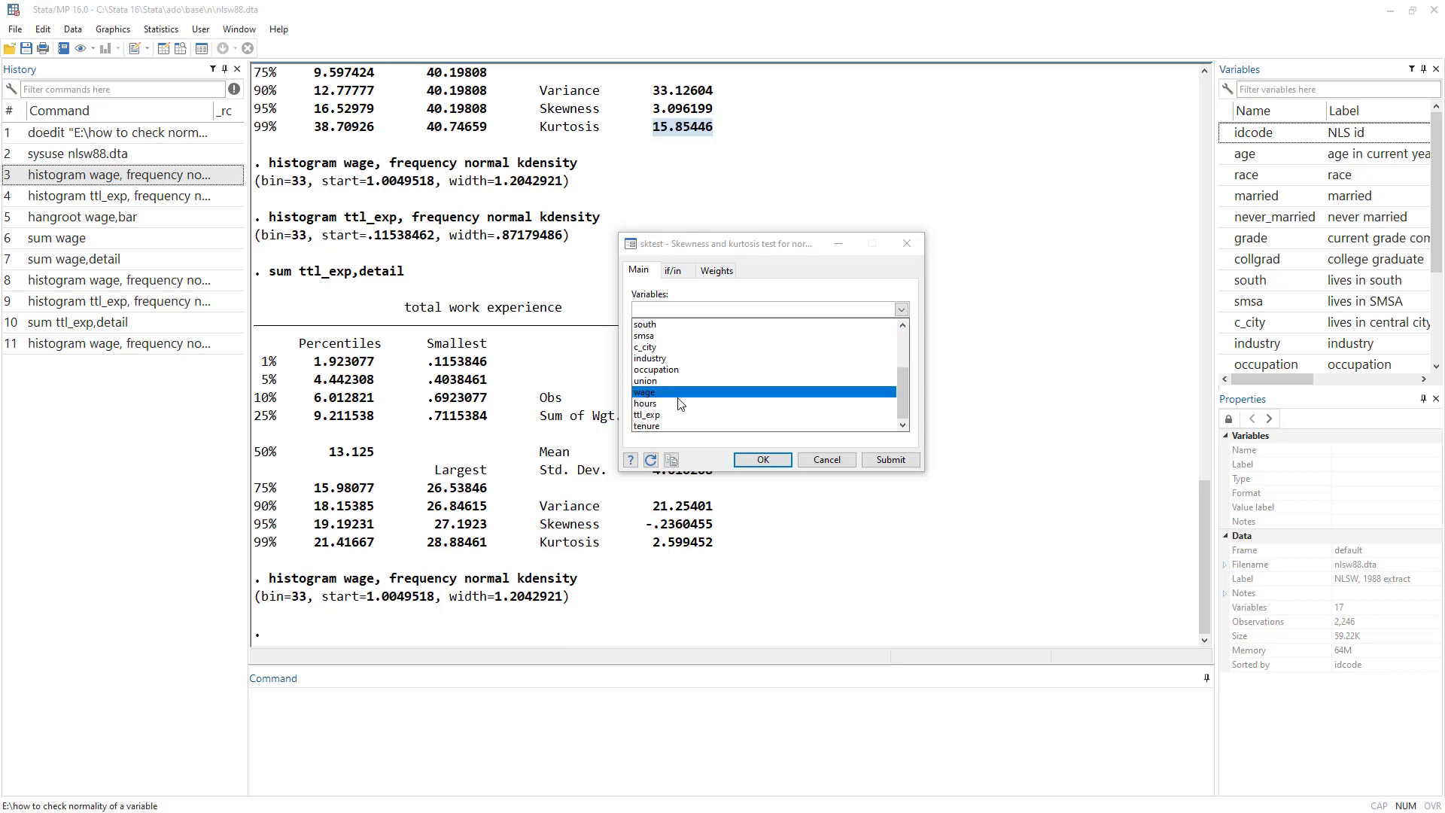
pyautogui.click(673, 393)
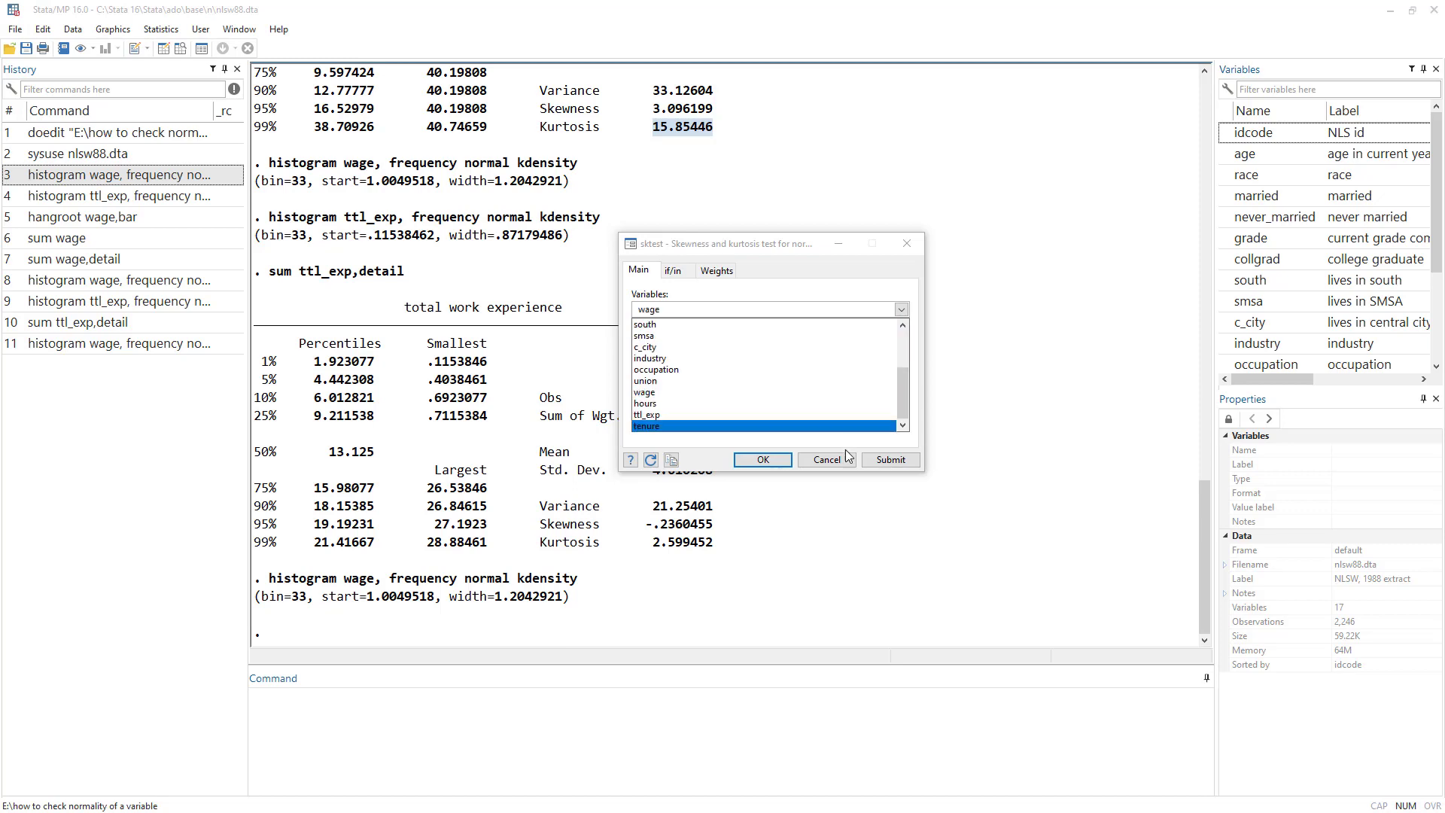
pyautogui.click(766, 464)
pyautogui.click(891, 460)
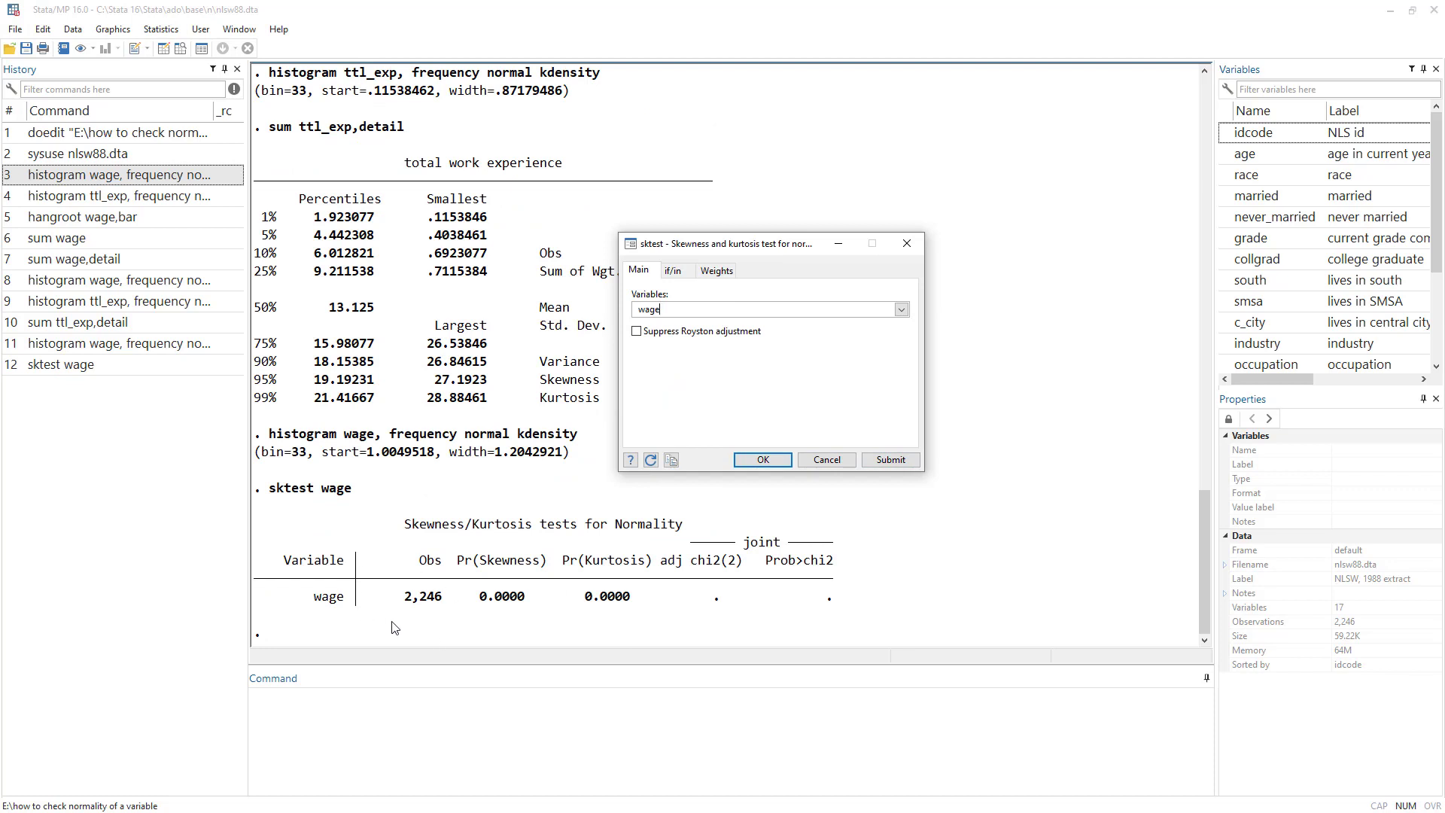
pyautogui.press('Escape')
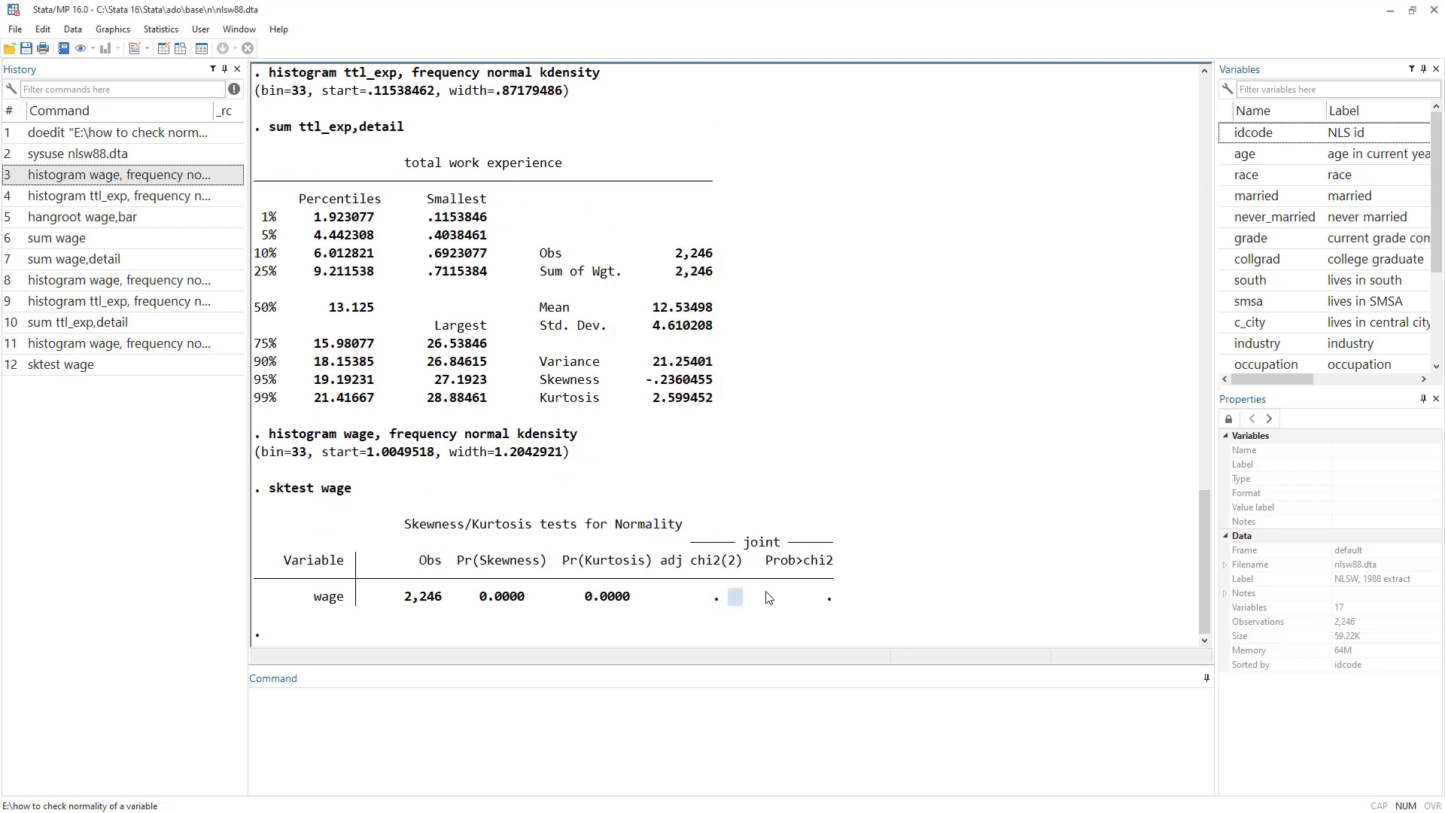
pyautogui.moveTo(796, 598); pyautogui.dragTo(839, 602)
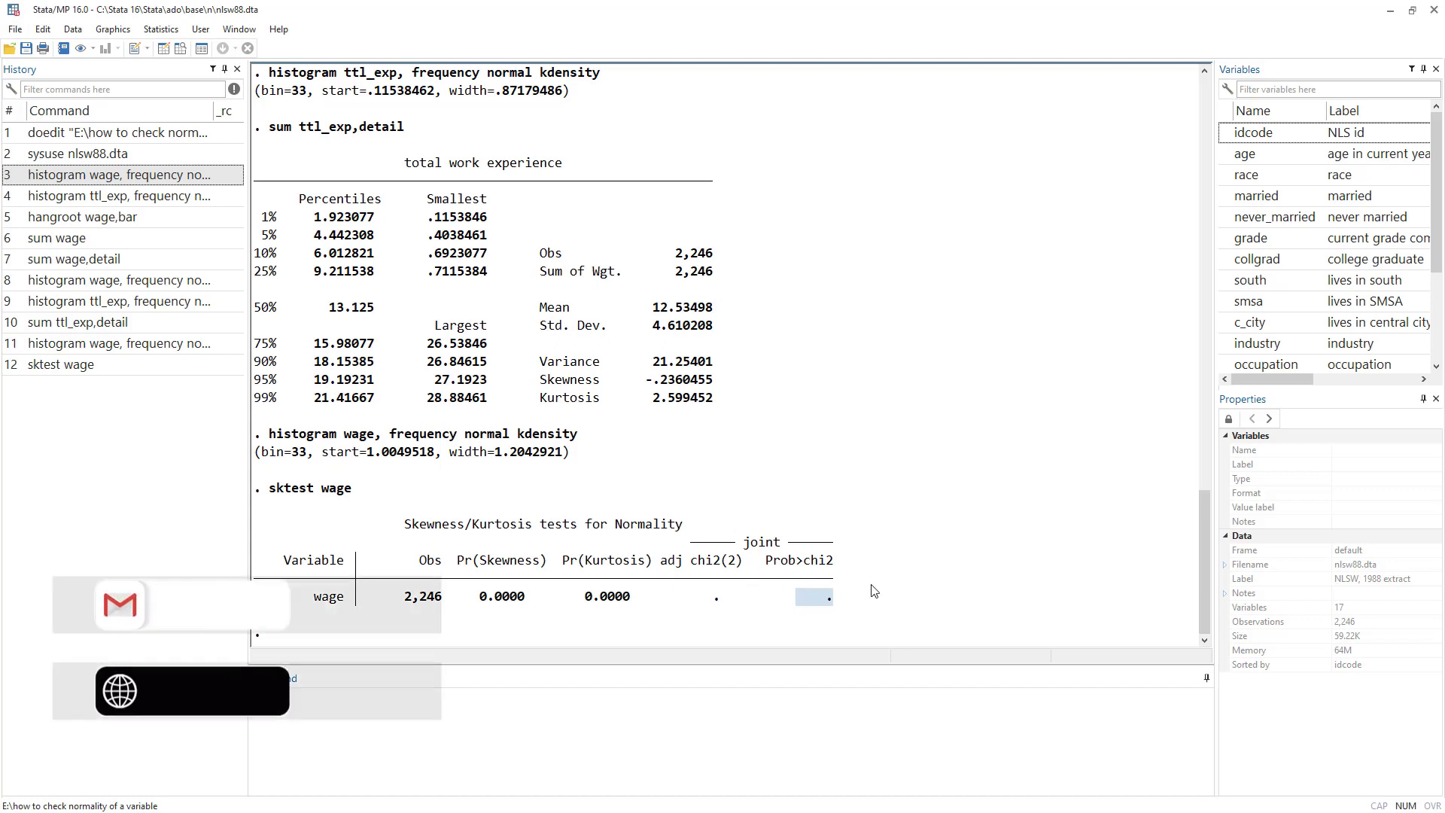
# - Add ttl_exp to wage in the skewness and kurtosis normality test and run it on both variables
pyautogui.click(826, 608)
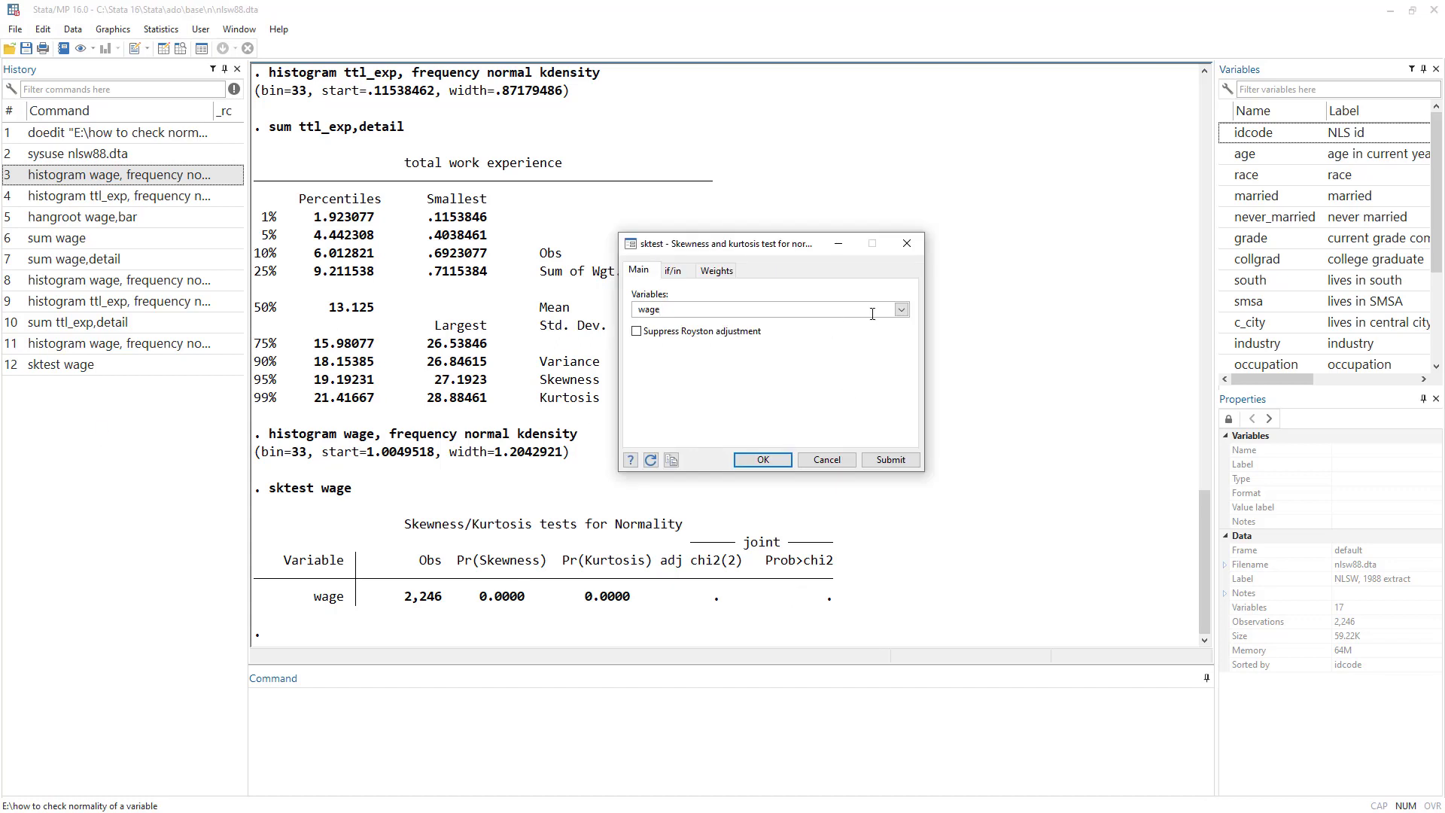
pyautogui.click(900, 309)
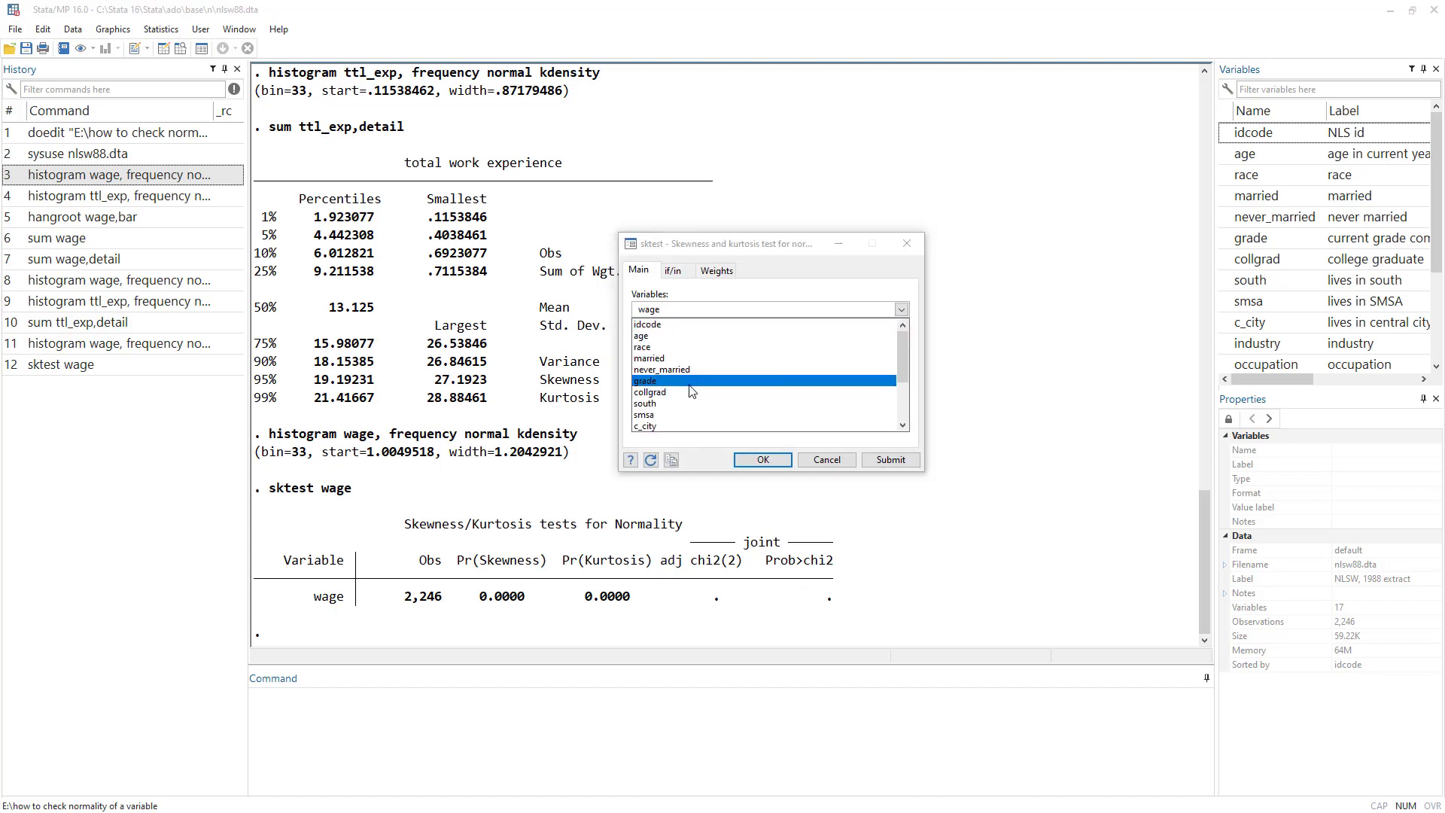
pyautogui.scroll(-2, 690, 390)
pyautogui.click(676, 423)
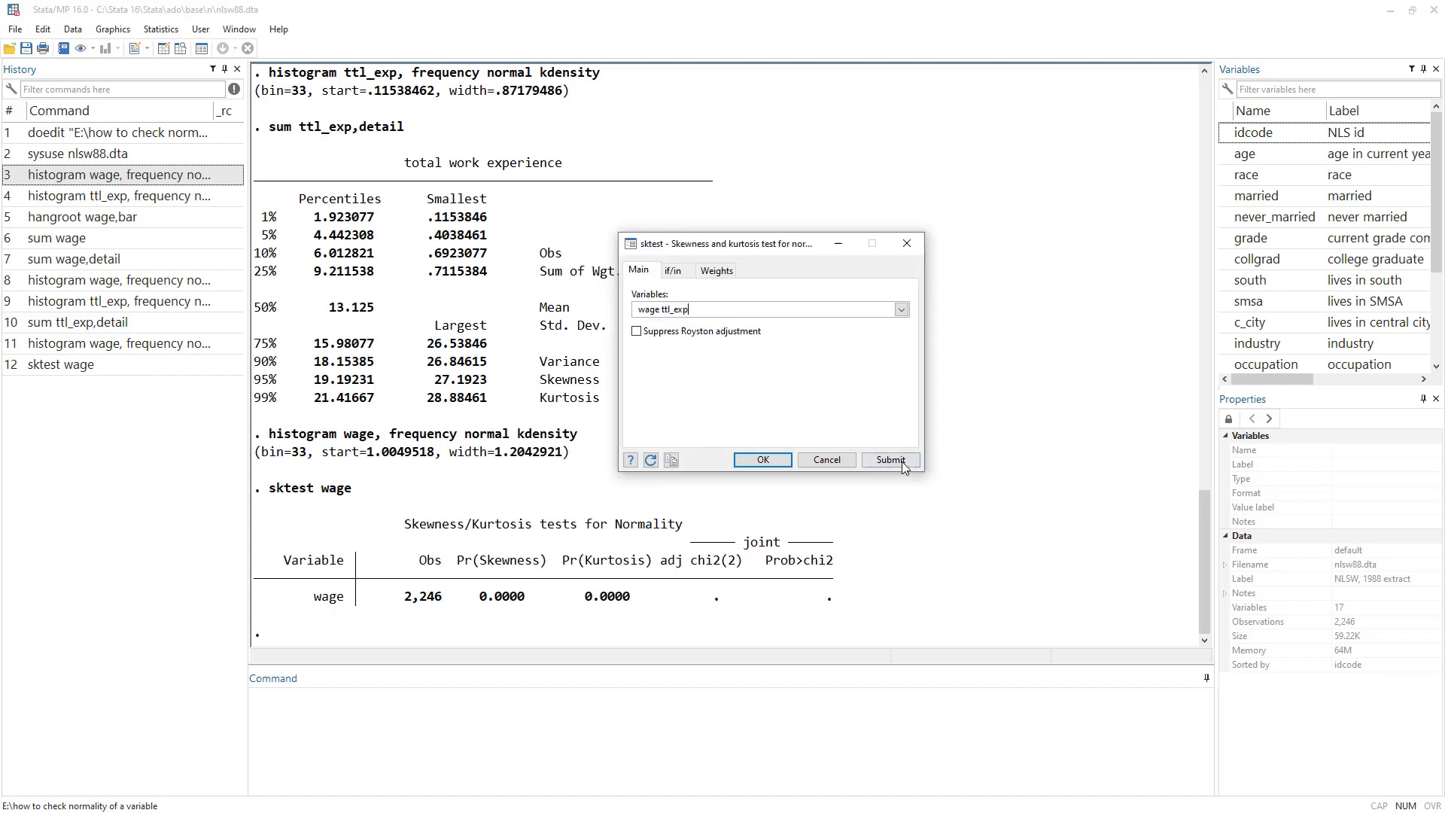
pyautogui.click(903, 466)
pyautogui.click(862, 608)
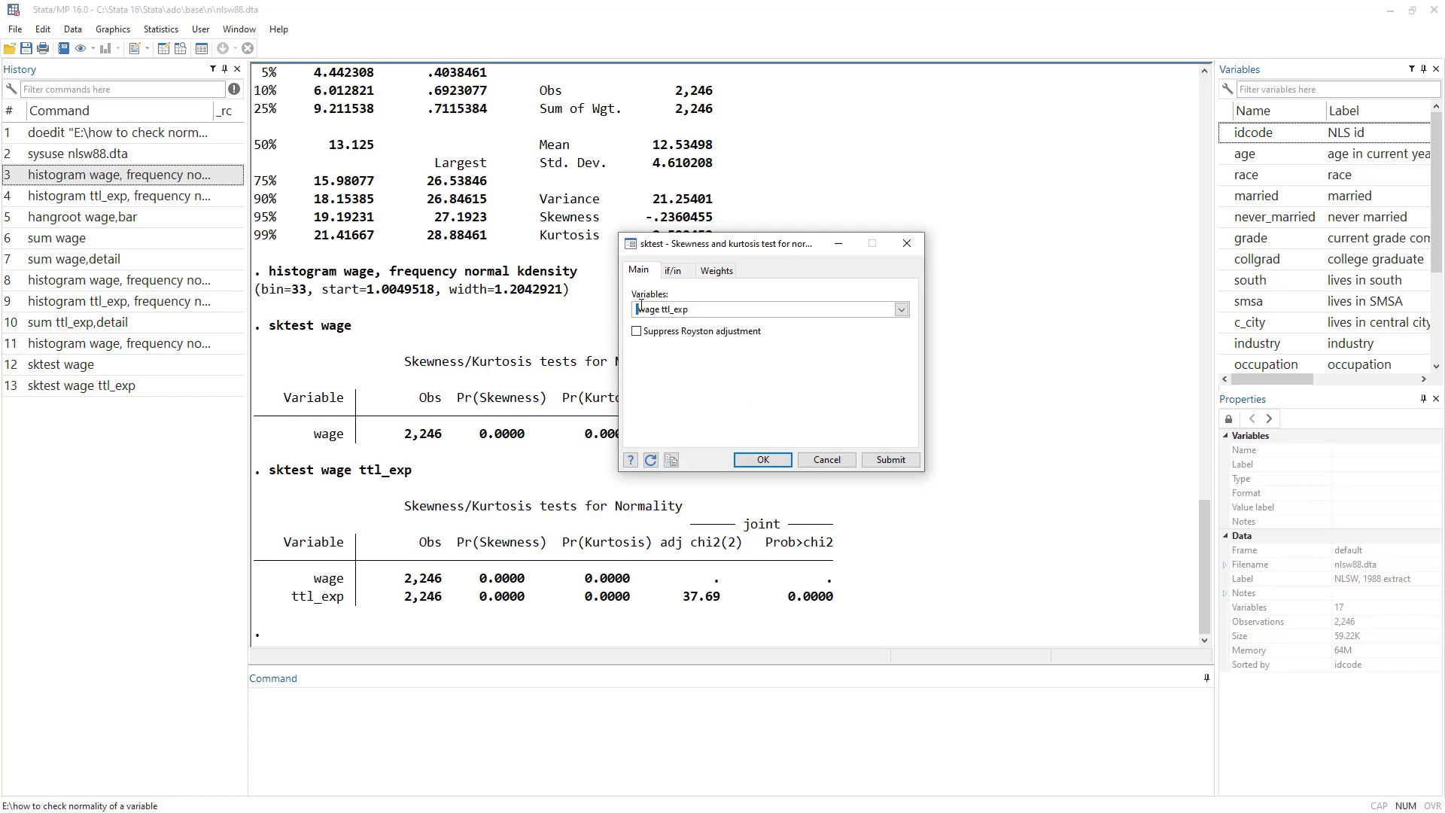
# - Remove wage from the tested variables, run the skewness and kurtosis test on ttl_exp alone, and close the dialog
pyautogui.doubleClick(649, 308)
pyautogui.press('Delete')
pyautogui.click(911, 461)
pyautogui.press('Escape')
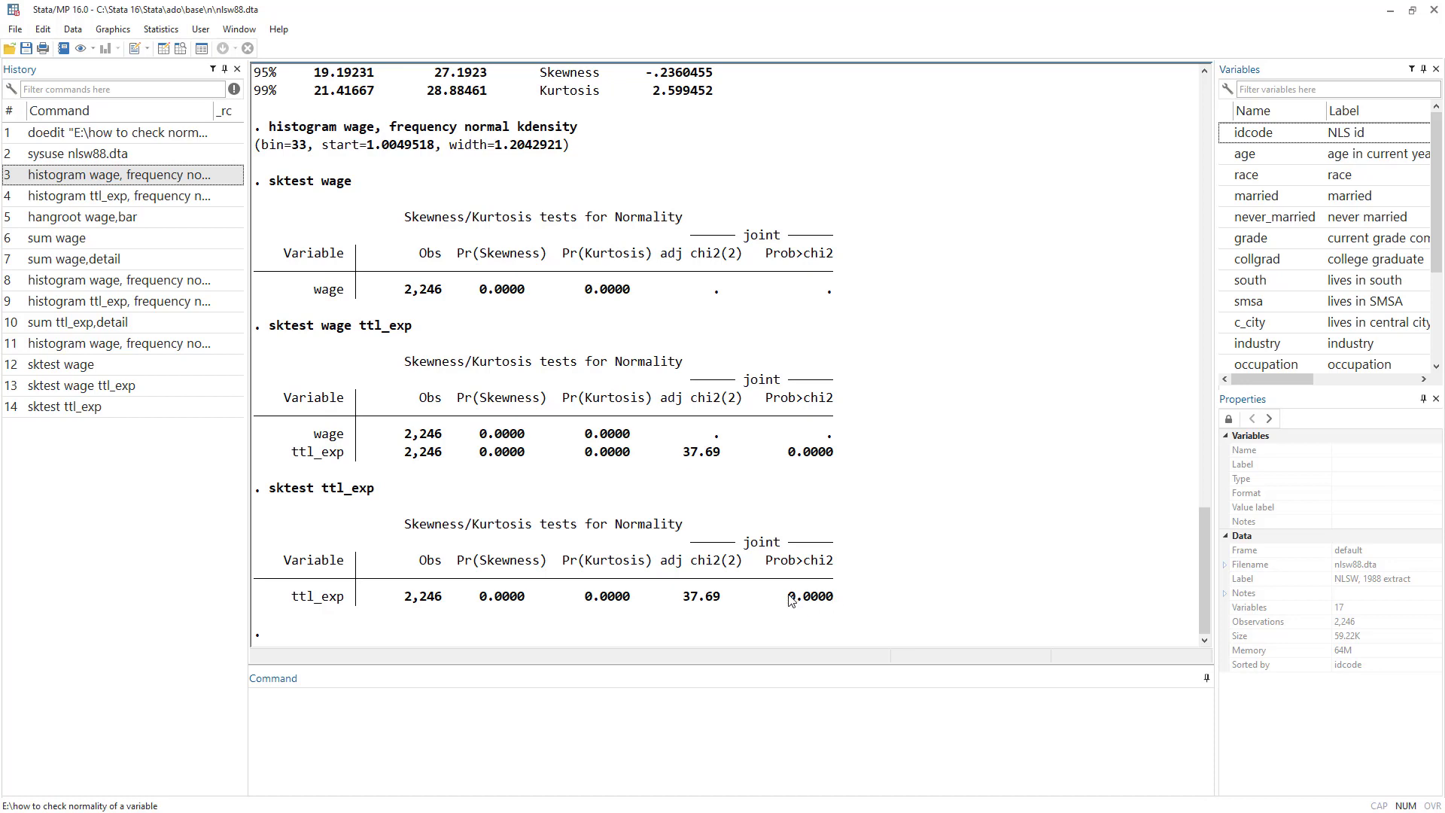
# - Examine the joint test's Prob>chi2 for ttl_exp and compare it with the one reported for wage
pyautogui.moveTo(789, 598); pyautogui.dragTo(835, 599)
pyautogui.moveTo(293, 596); pyautogui.dragTo(343, 601)
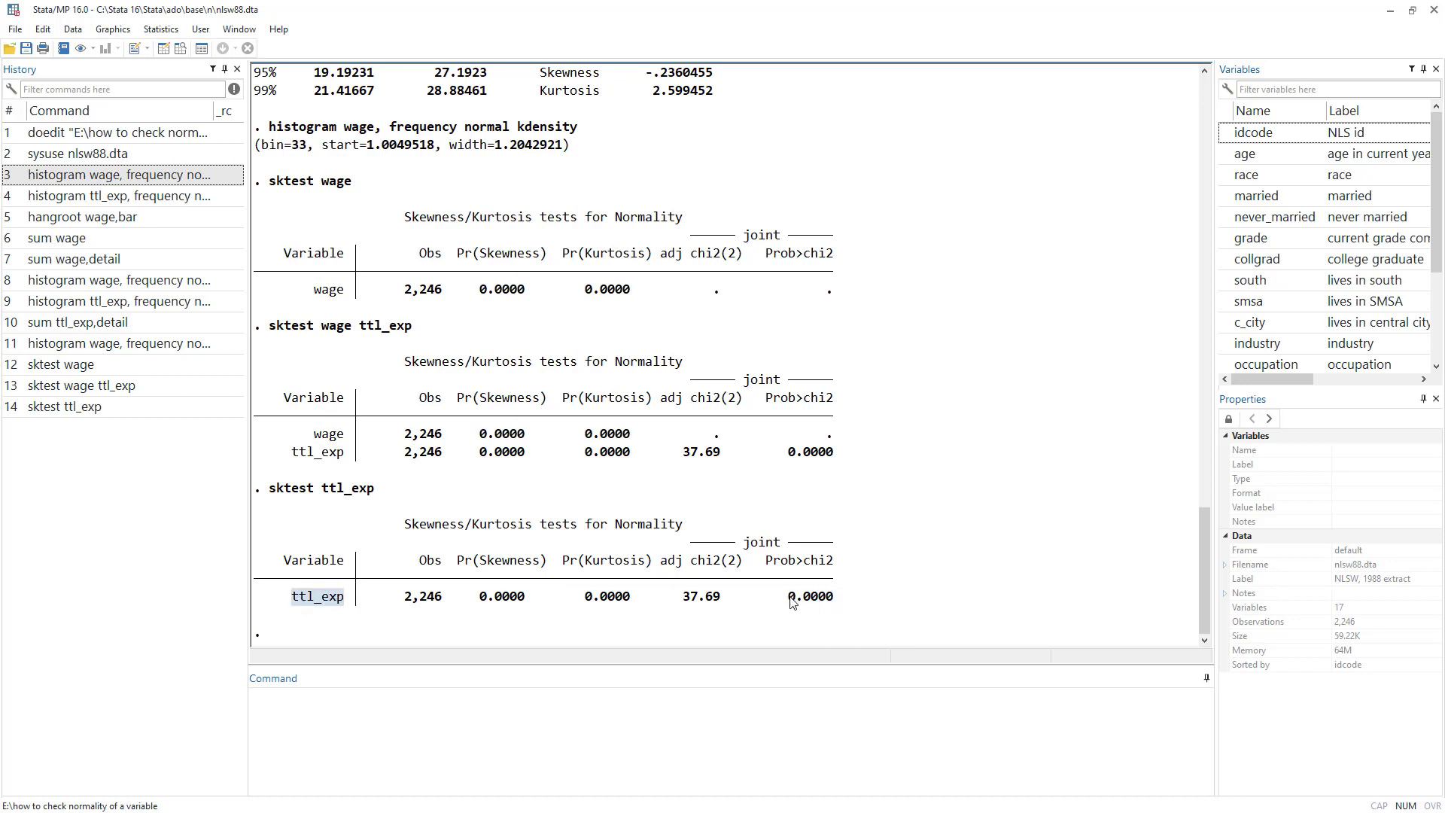
pyautogui.moveTo(788, 599); pyautogui.dragTo(841, 602)
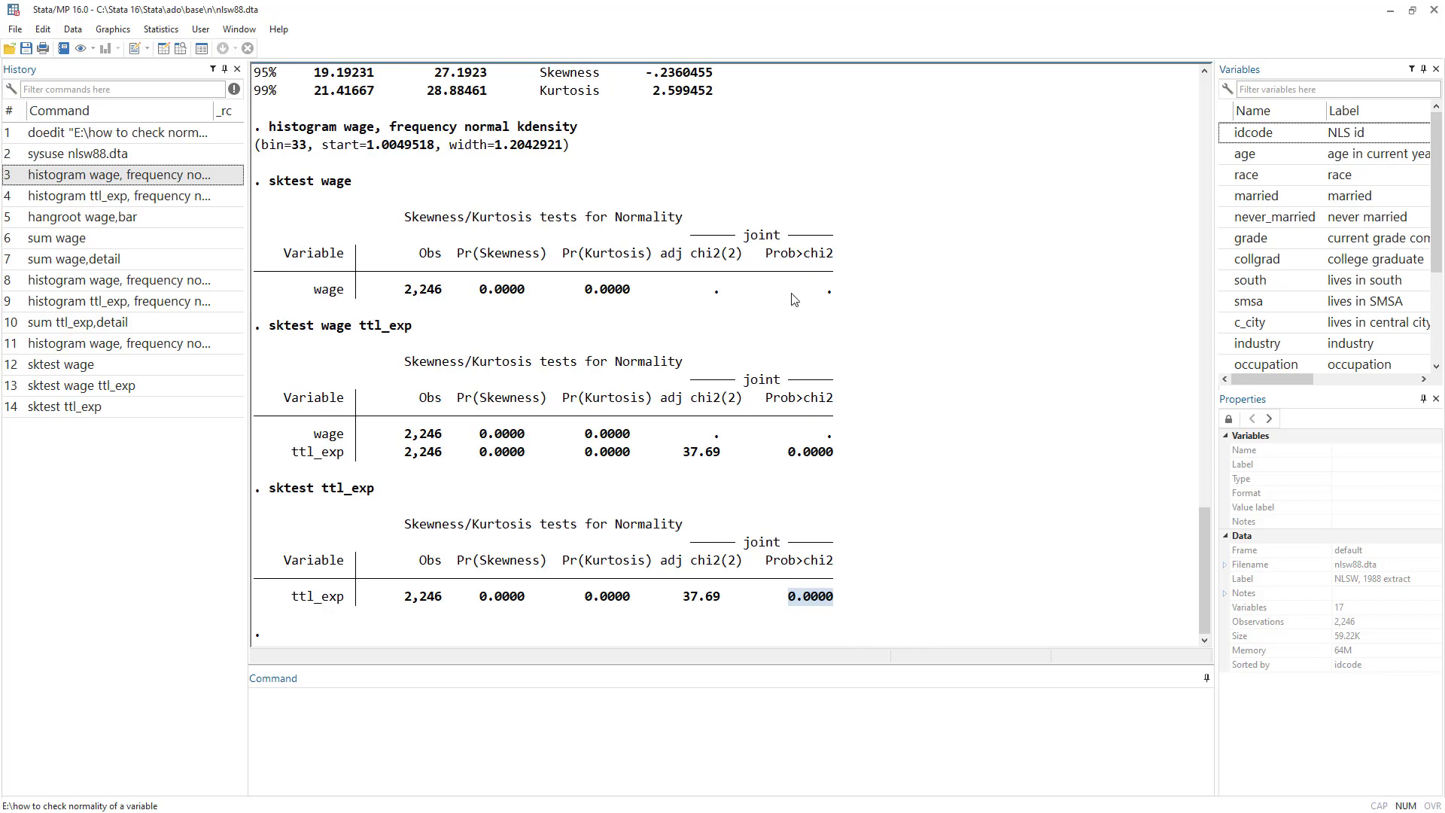
pyautogui.moveTo(789, 292); pyautogui.dragTo(837, 291)
# - Run the Shapiro-Wilk normality test on wage with the default options and close its dialog
pyautogui.click(160, 28)
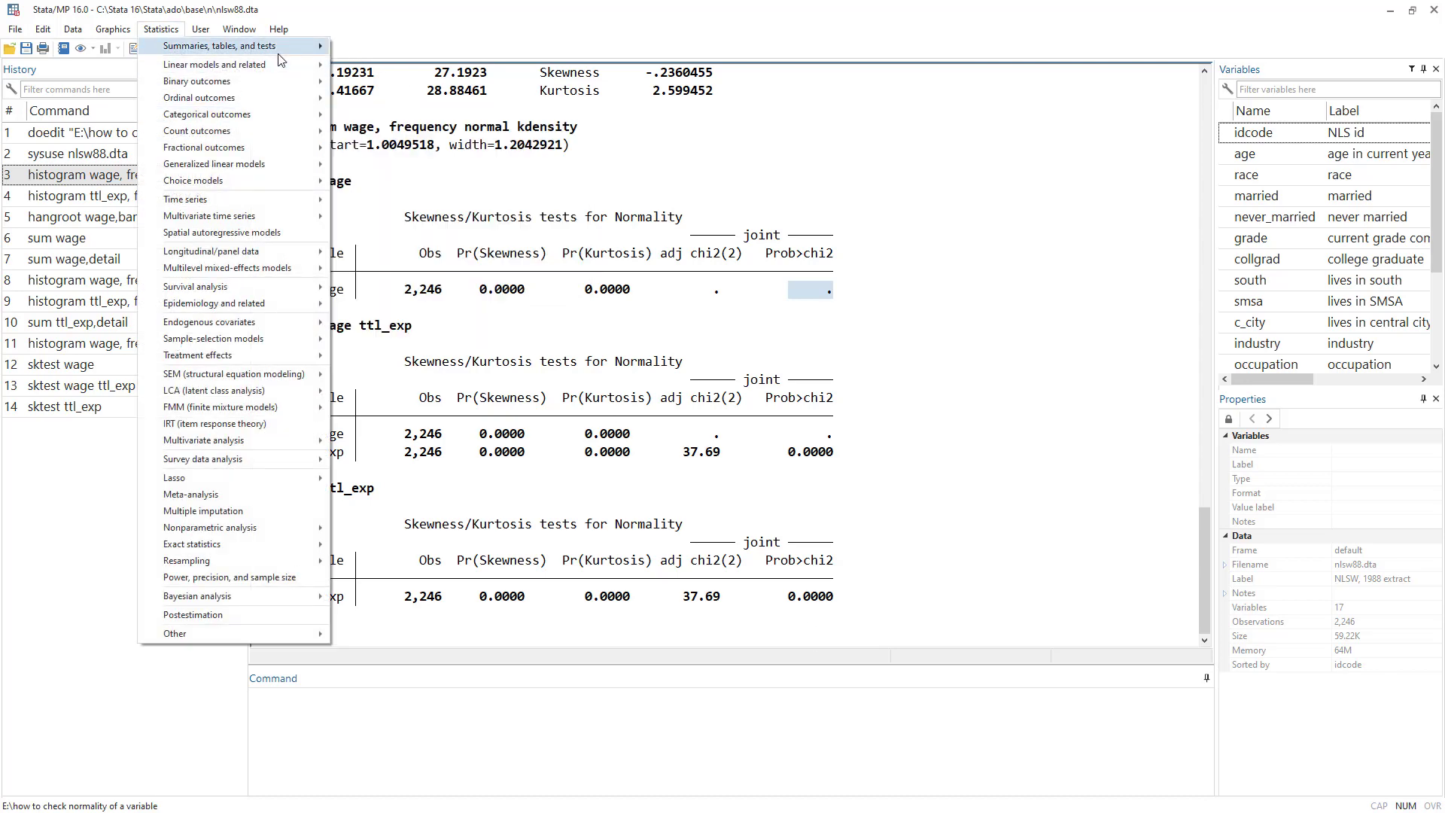
pyautogui.moveTo(225, 46)
pyautogui.moveTo(485, 140)
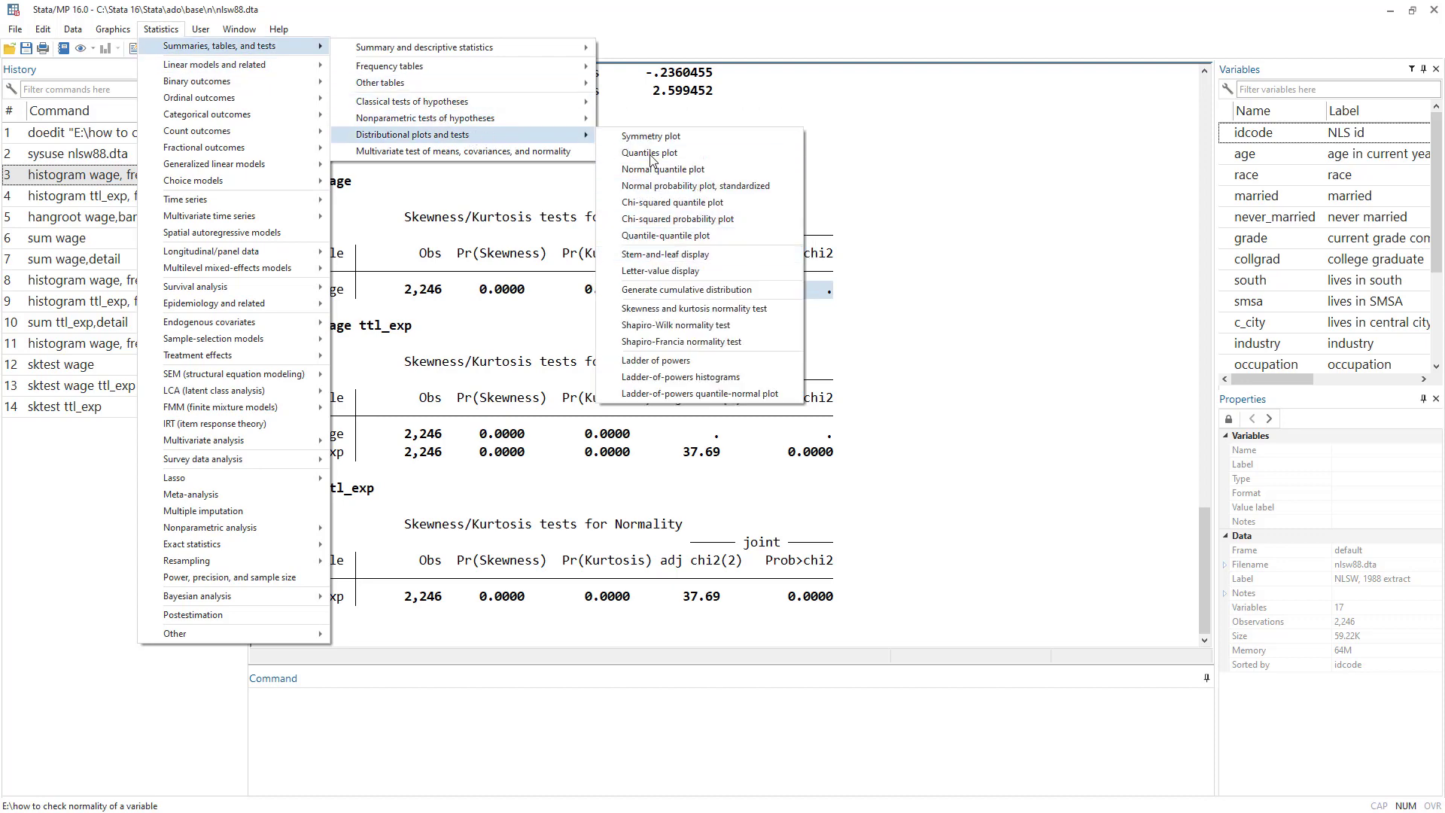
pyautogui.click(691, 329)
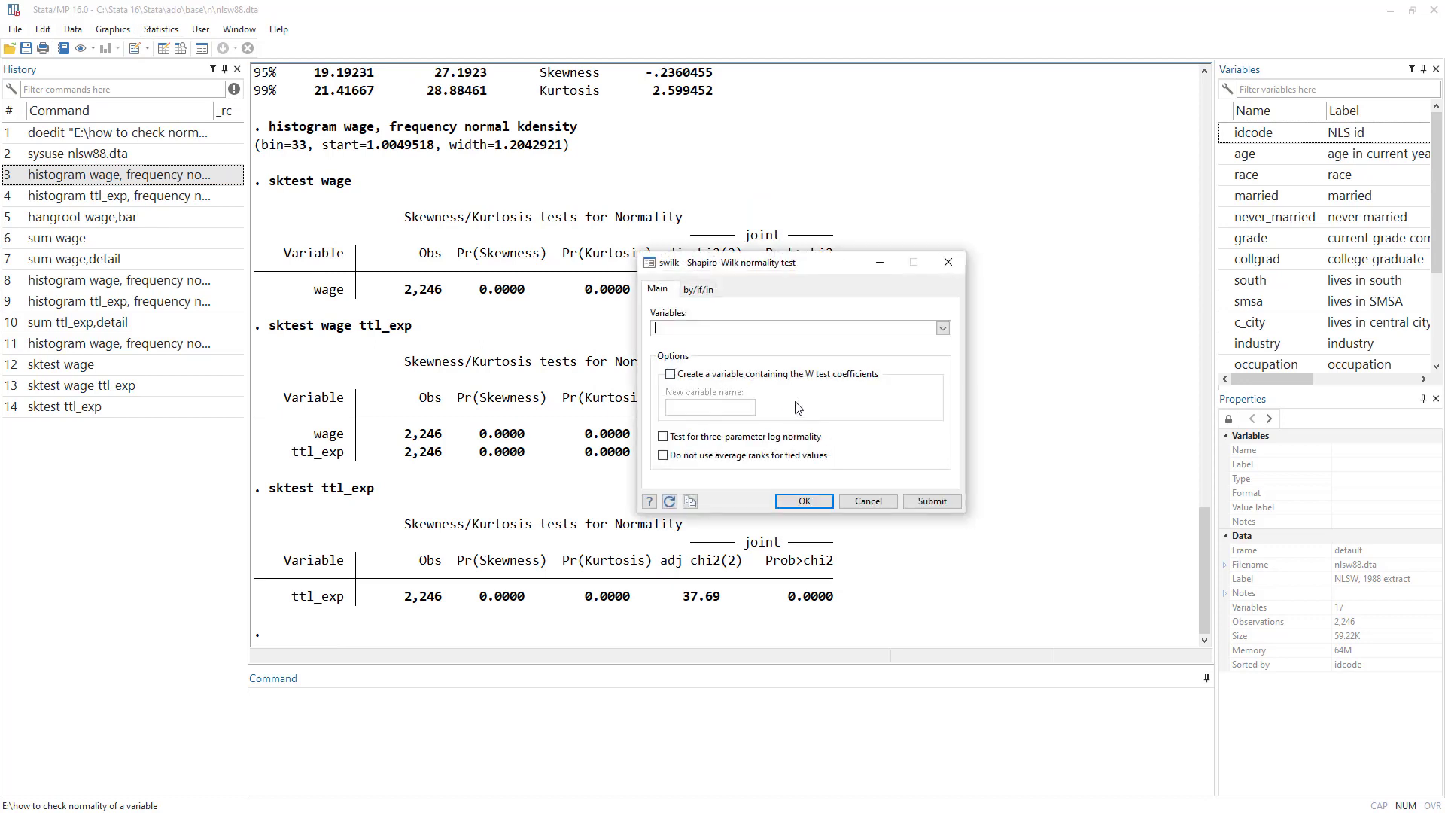
pyautogui.click(942, 329)
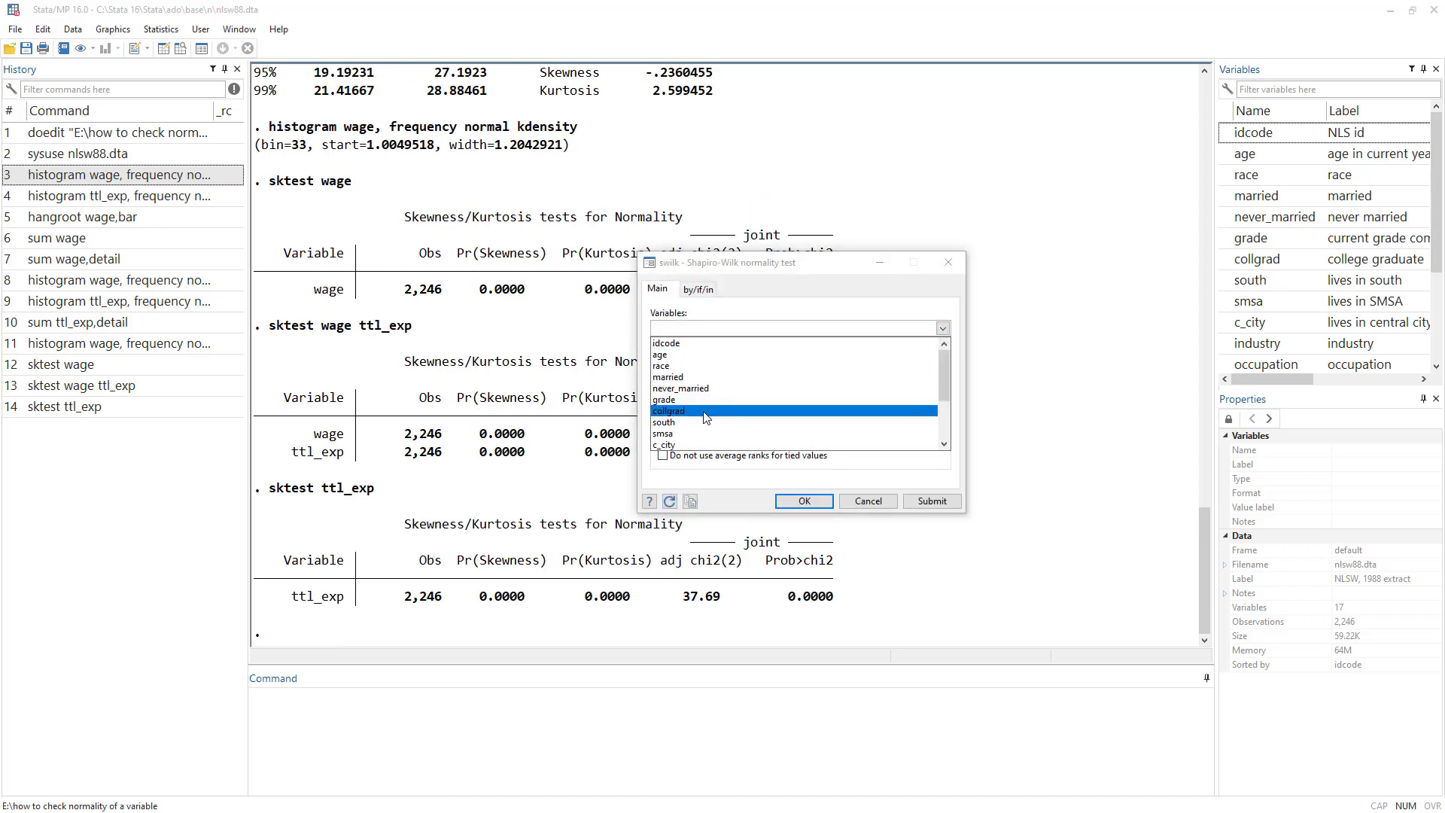
pyautogui.scroll(-2, 700, 415)
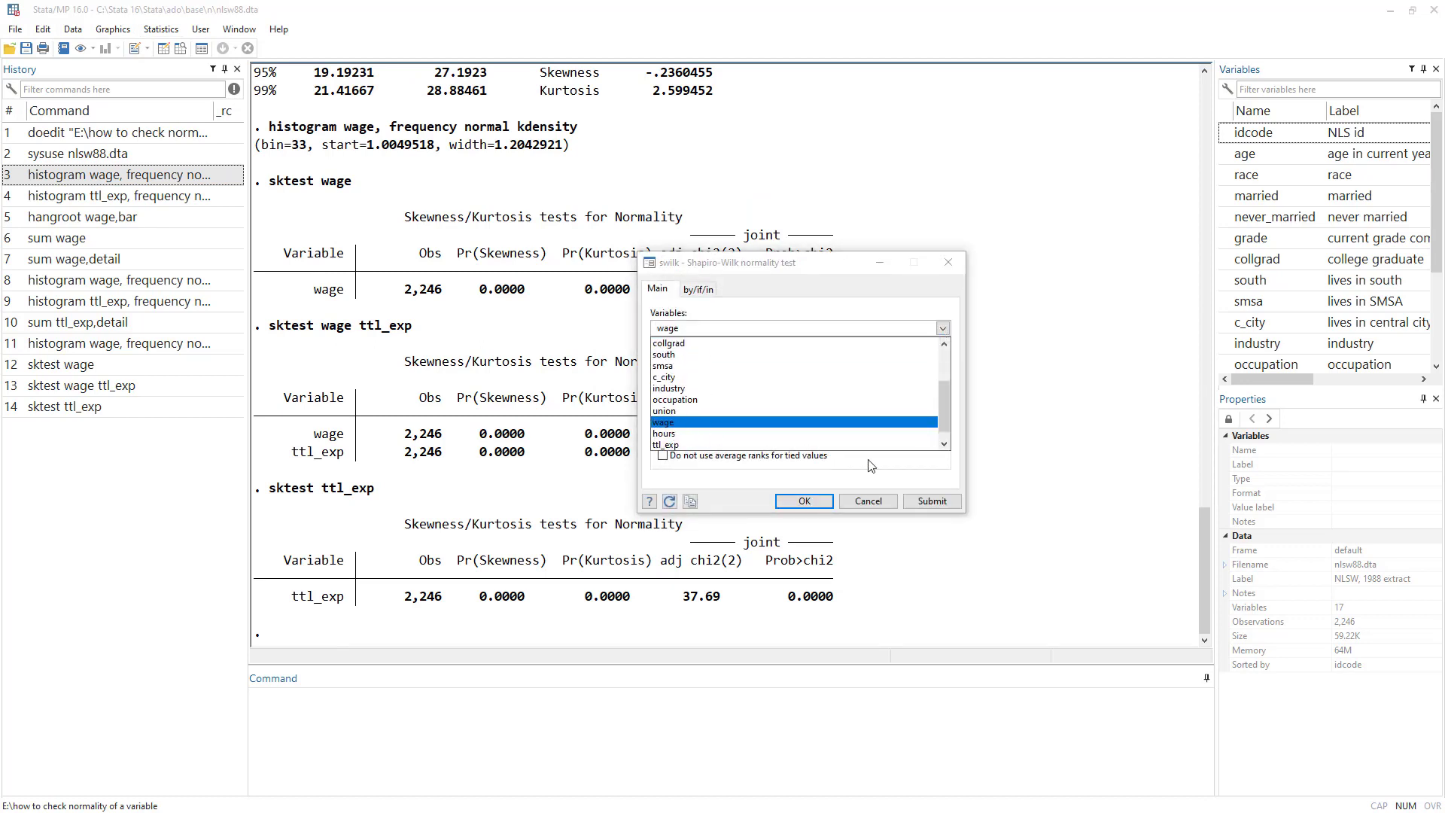
pyautogui.click(670, 437)
pyautogui.click(931, 501)
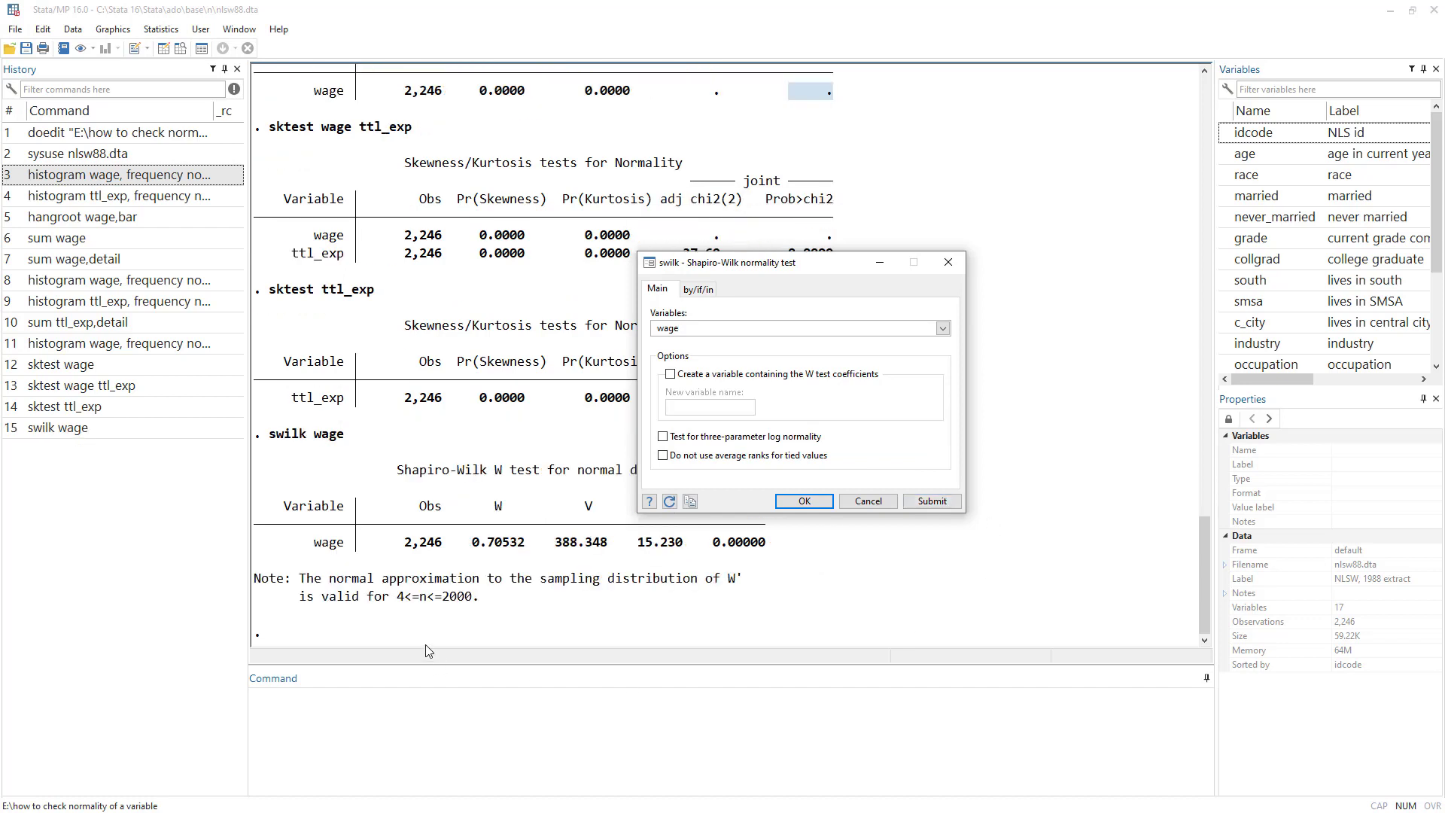
pyautogui.press('Escape')
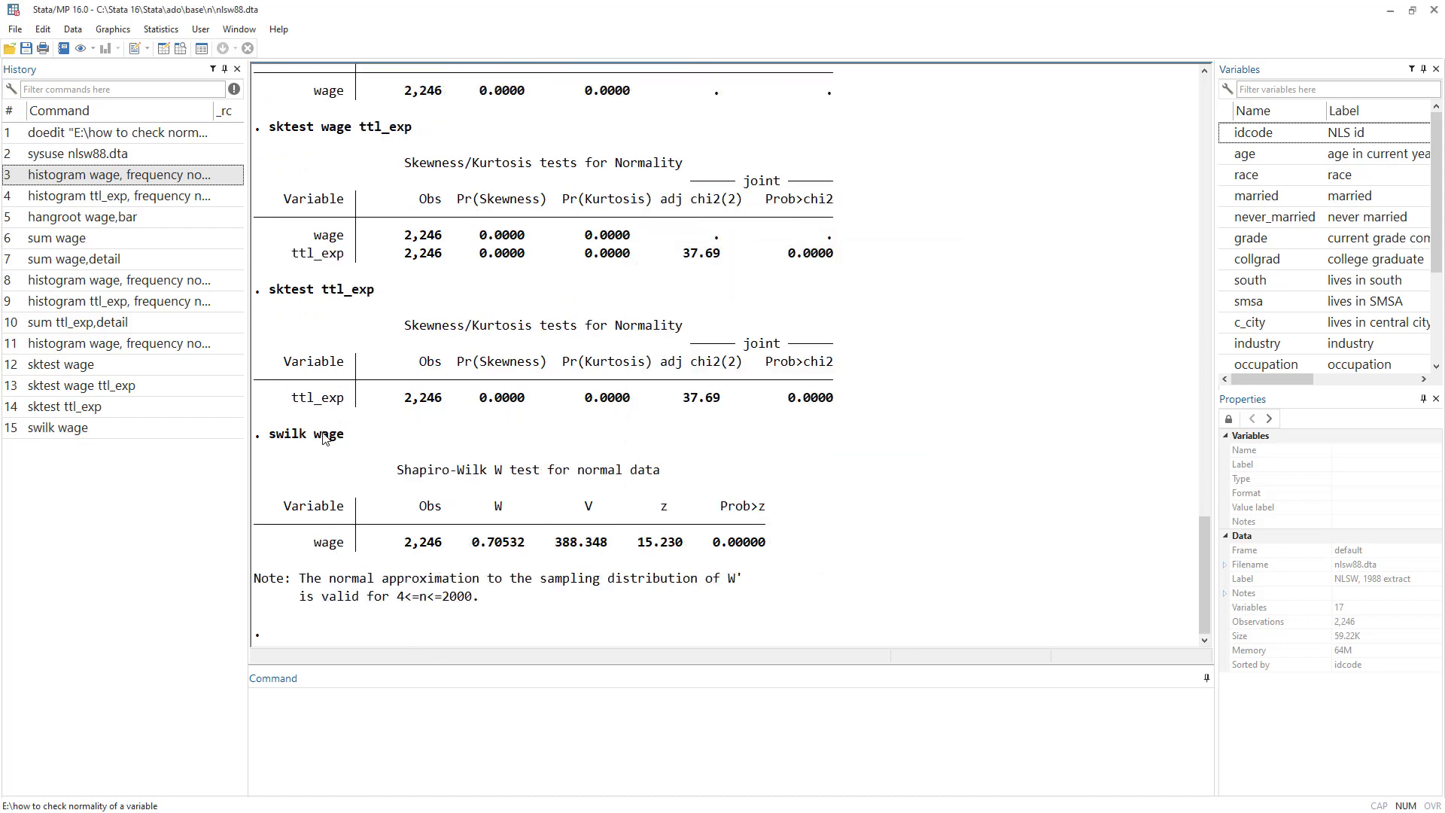